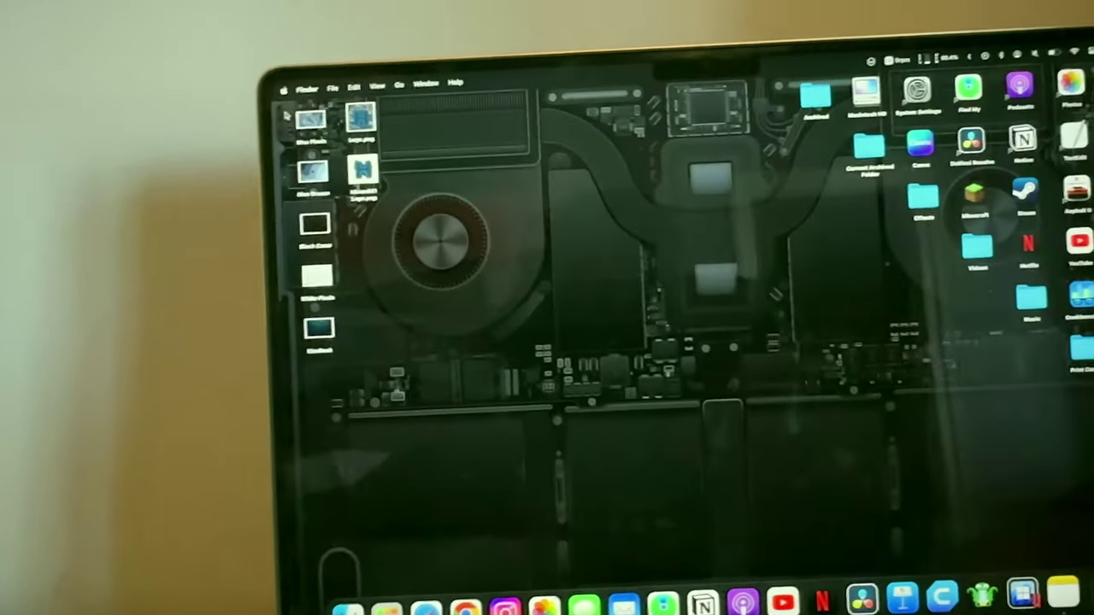
- Close the YouTube window, then select and deselect the five wallpaper images on the desktop
click(310, 102)
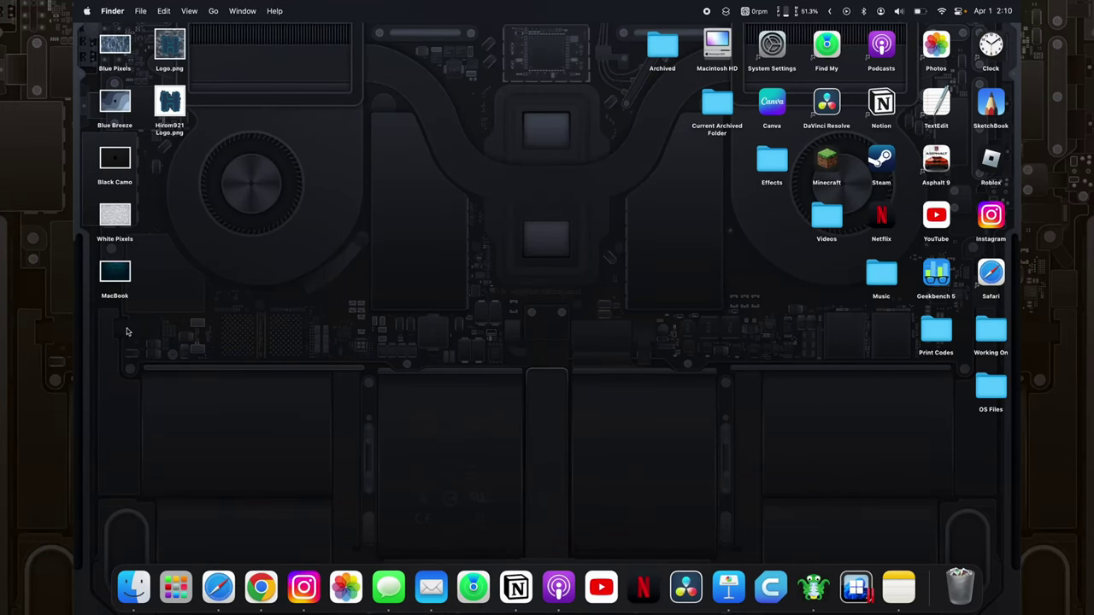
drag(128, 329, 114, 42)
click(254, 216)
- Launch System Settings through Spotlight search
key(super+space)
text(sysy)
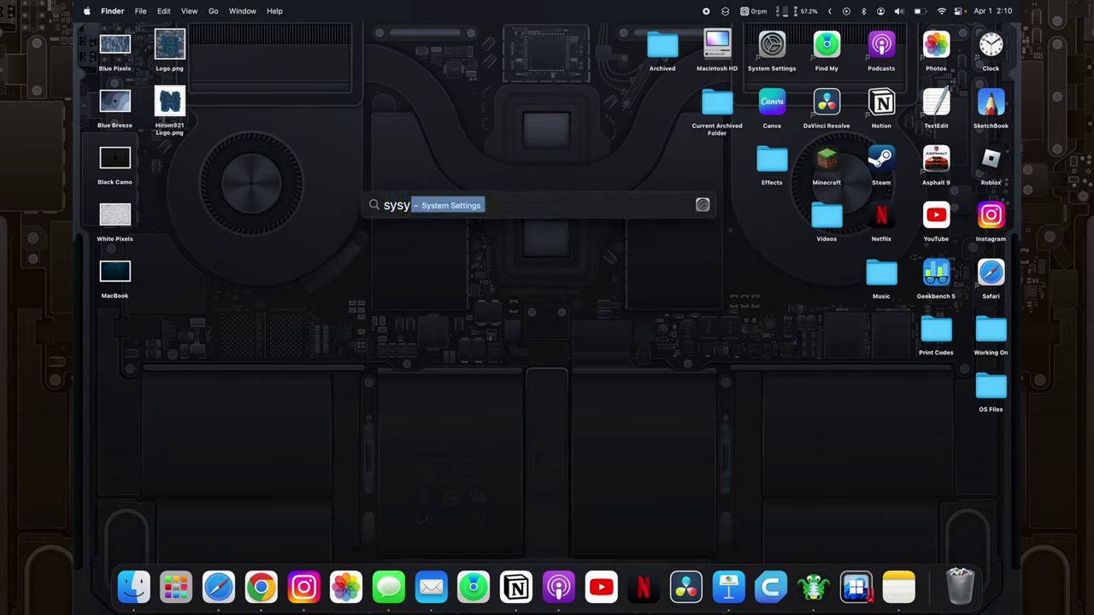
key(BackSpace)
text(tem)
key(Return)
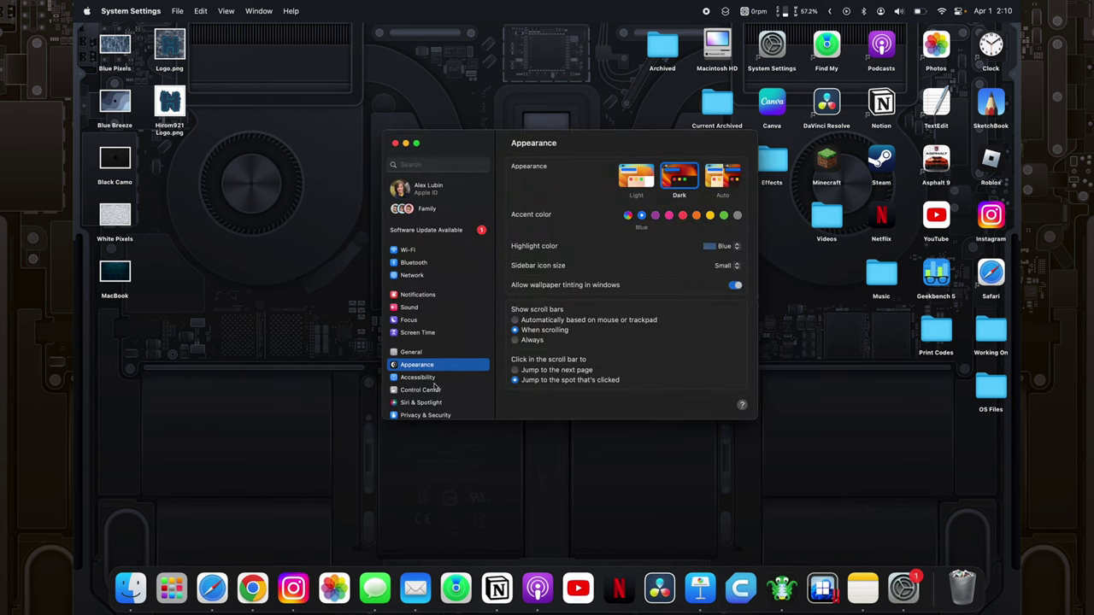
- In Wallpaper settings, set the Overkill picture as the desktop wallpaper
scroll(429, 390, down, 5)
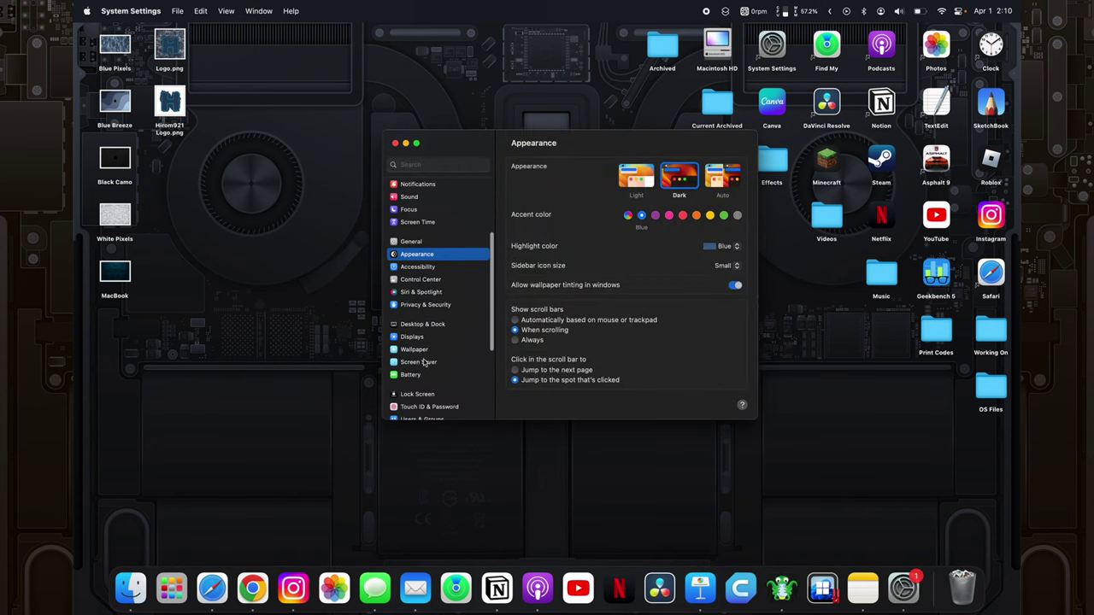
click(418, 350)
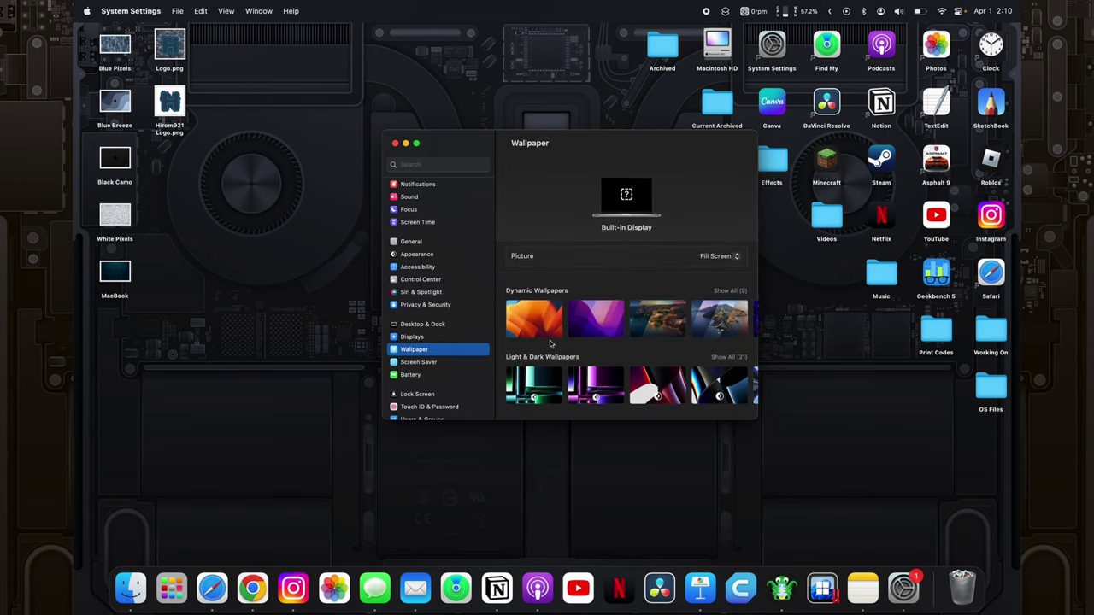
scroll(579, 338, down, 8)
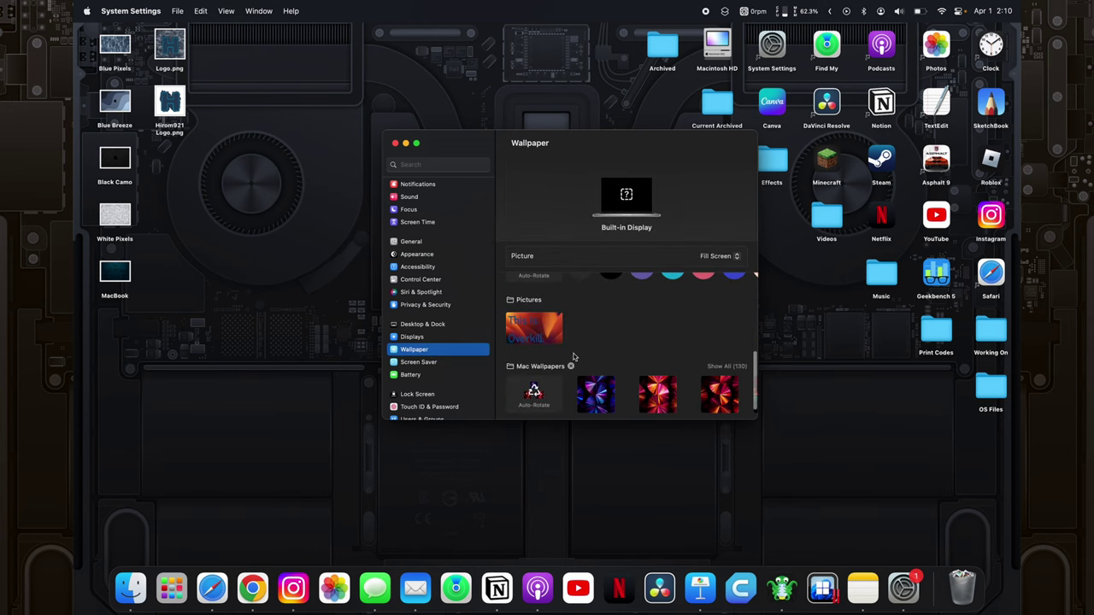
click(550, 325)
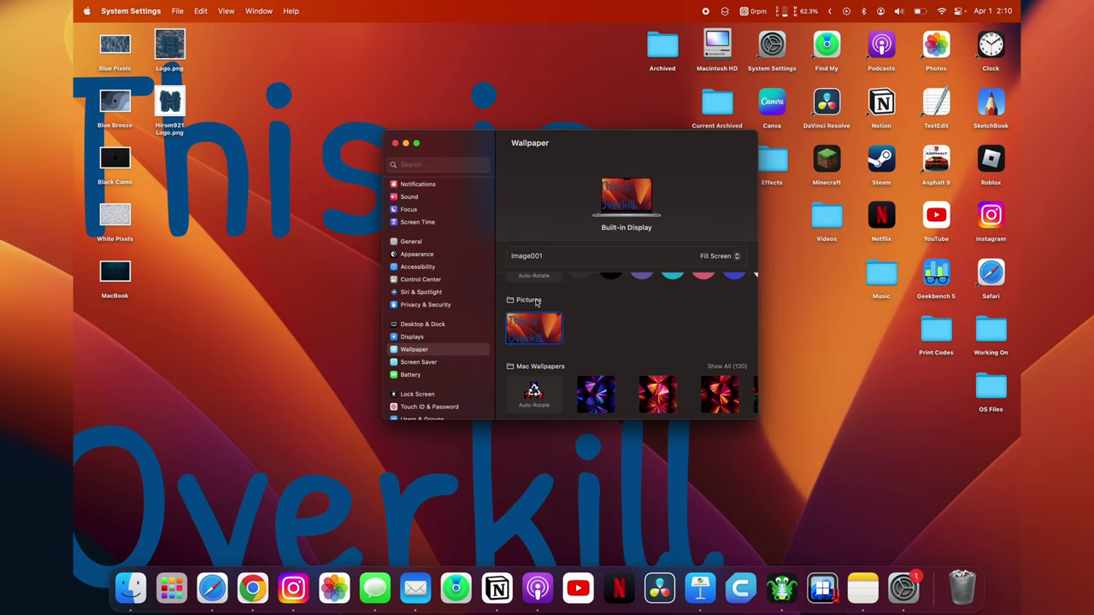
- Auto-rotate Mac Wallpapers randomly, changing the picture when waking from sleep
scroll(538, 316, down, 2)
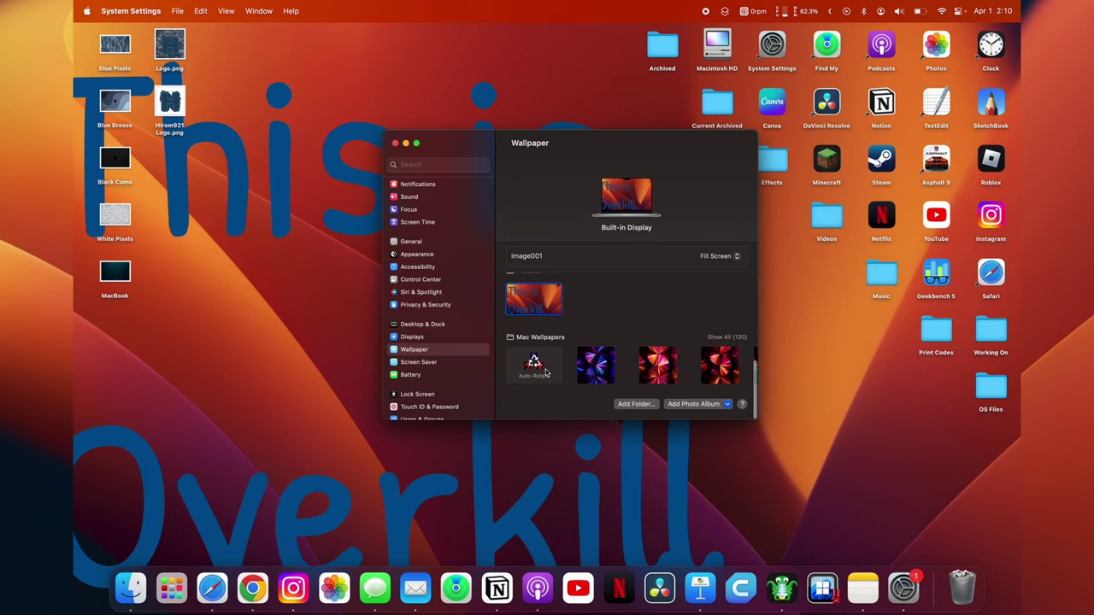
click(545, 372)
scroll(620, 354, down, 1)
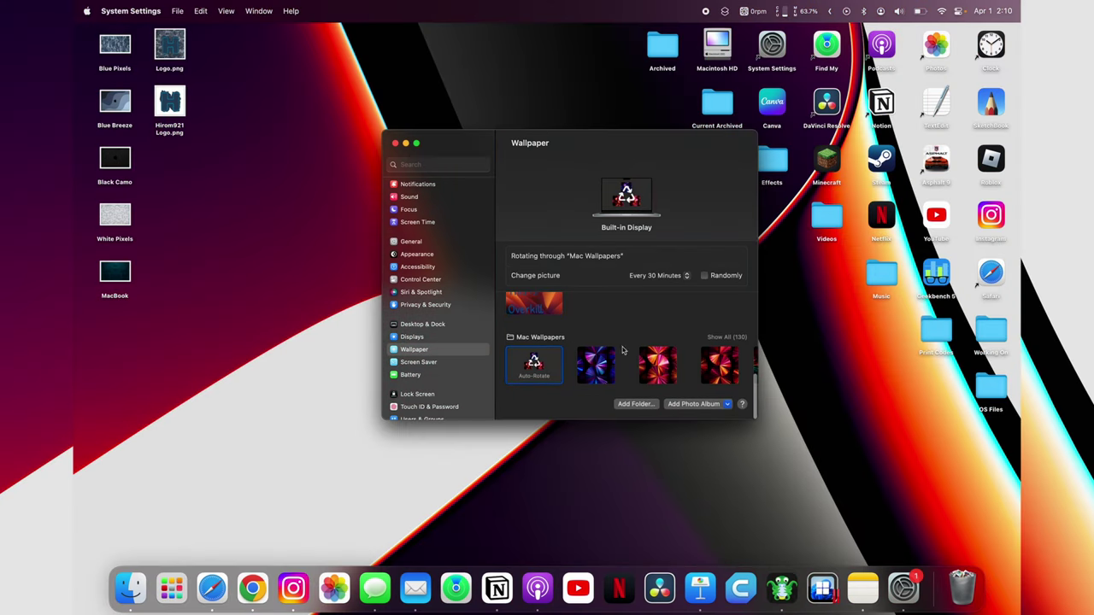
click(677, 277)
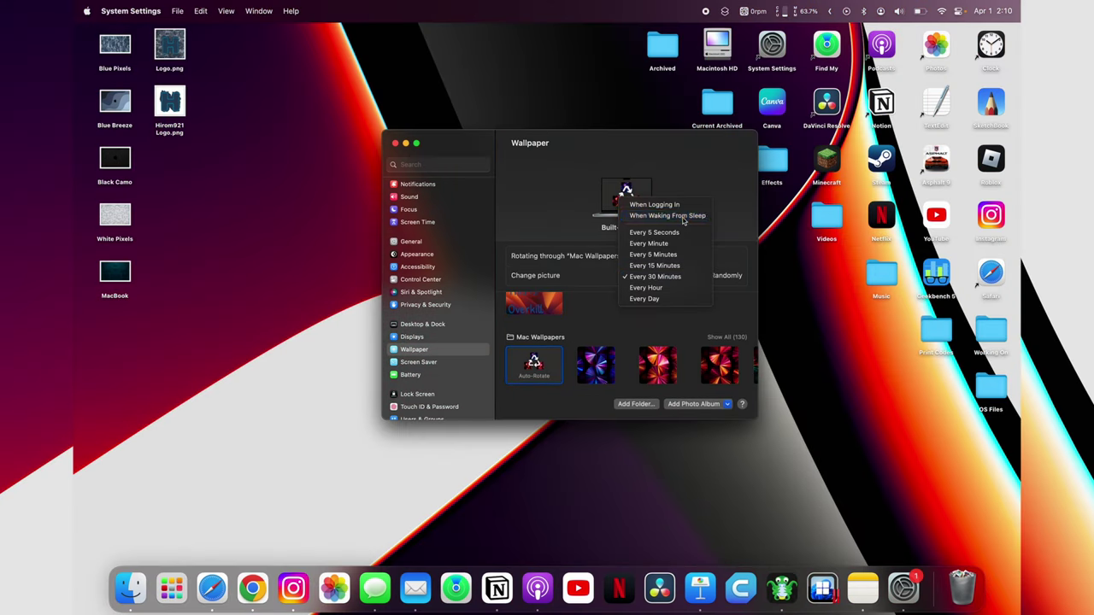
click(677, 215)
click(702, 275)
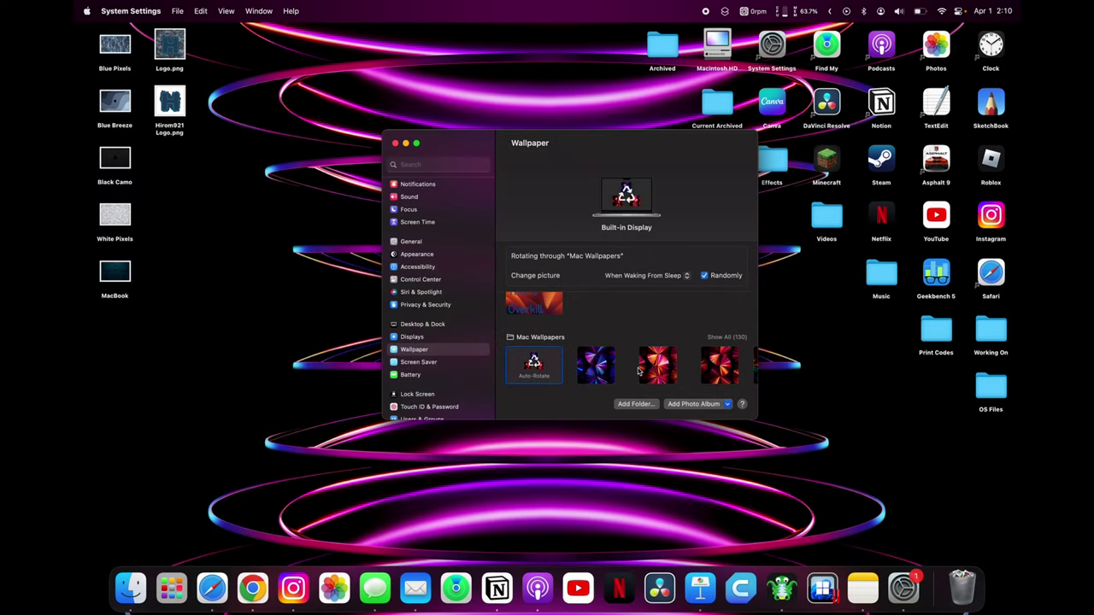
scroll(638, 369, down, 3)
scroll(637, 368, up, 3)
scroll(637, 367, down, 6)
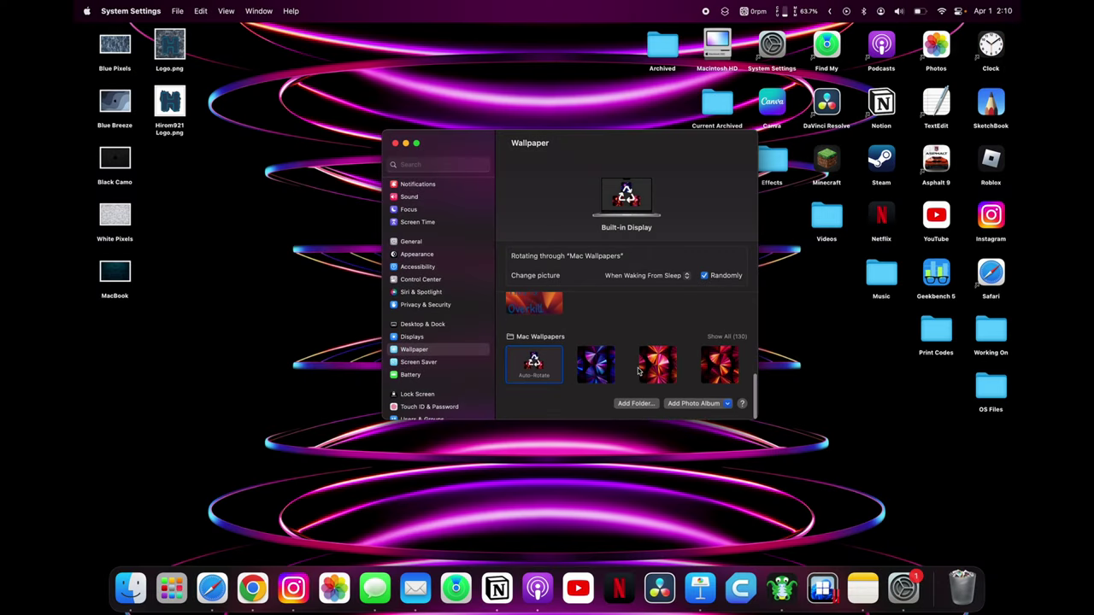
scroll(636, 363, right, 5)
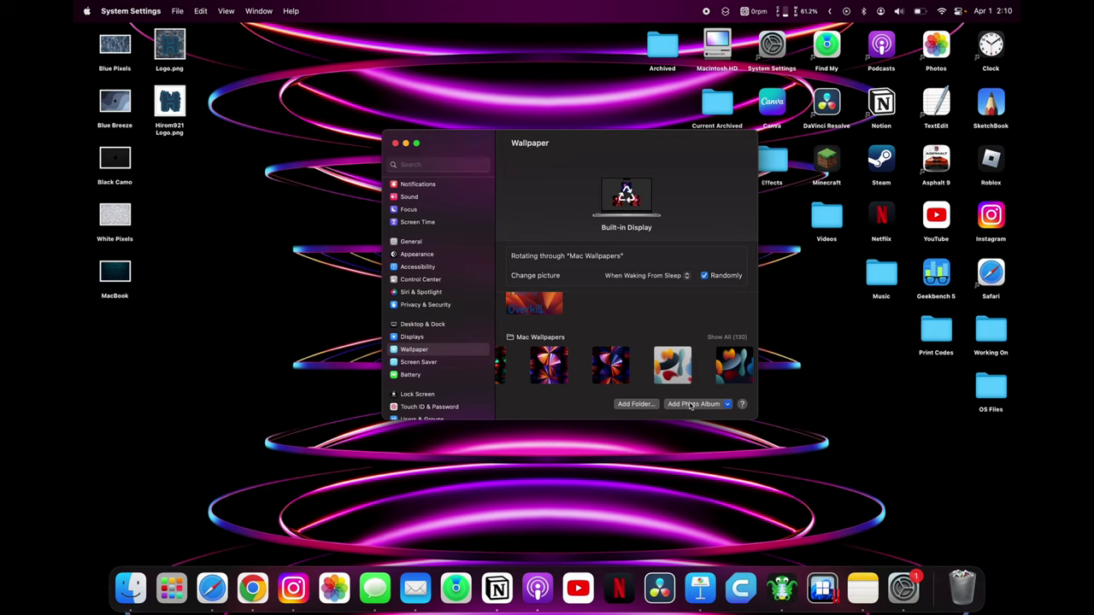
- Add the Blue Pixels image from the Desktop folder as a wallpaper choice
click(636, 404)
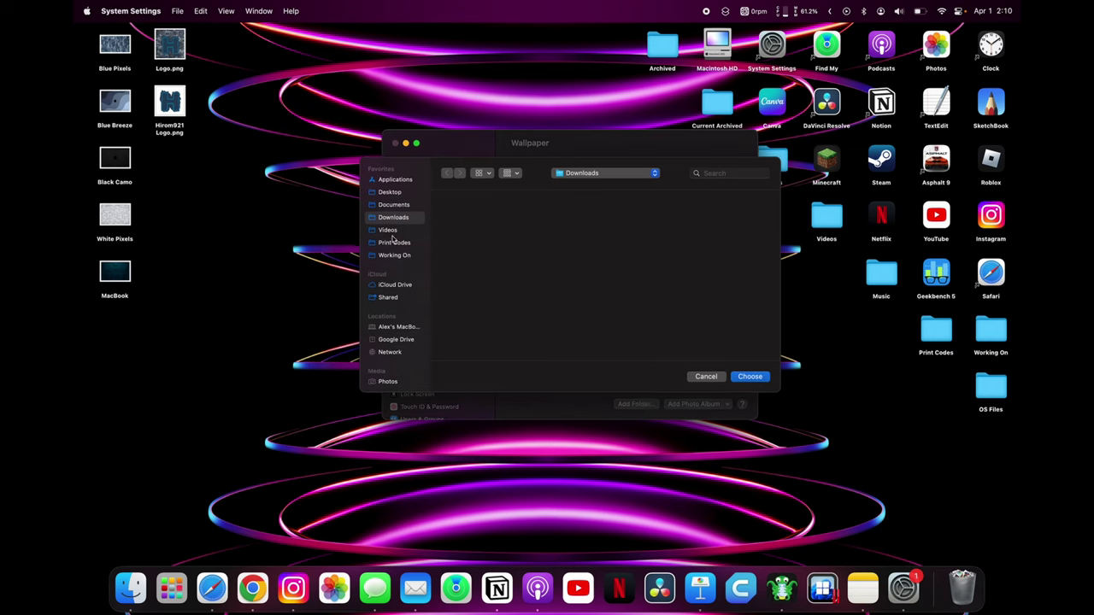
click(391, 207)
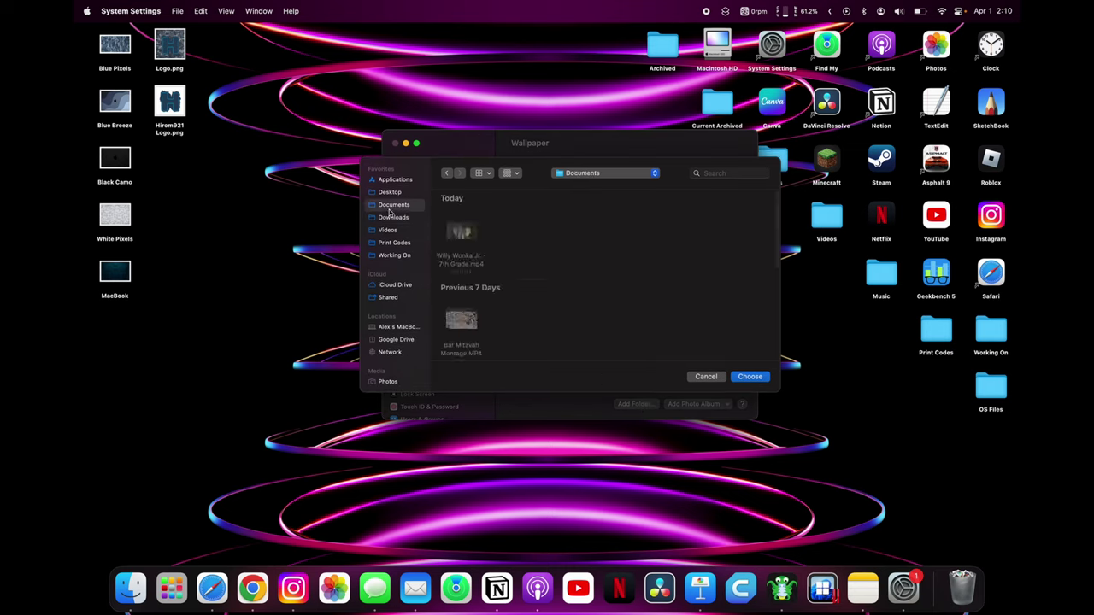
click(388, 192)
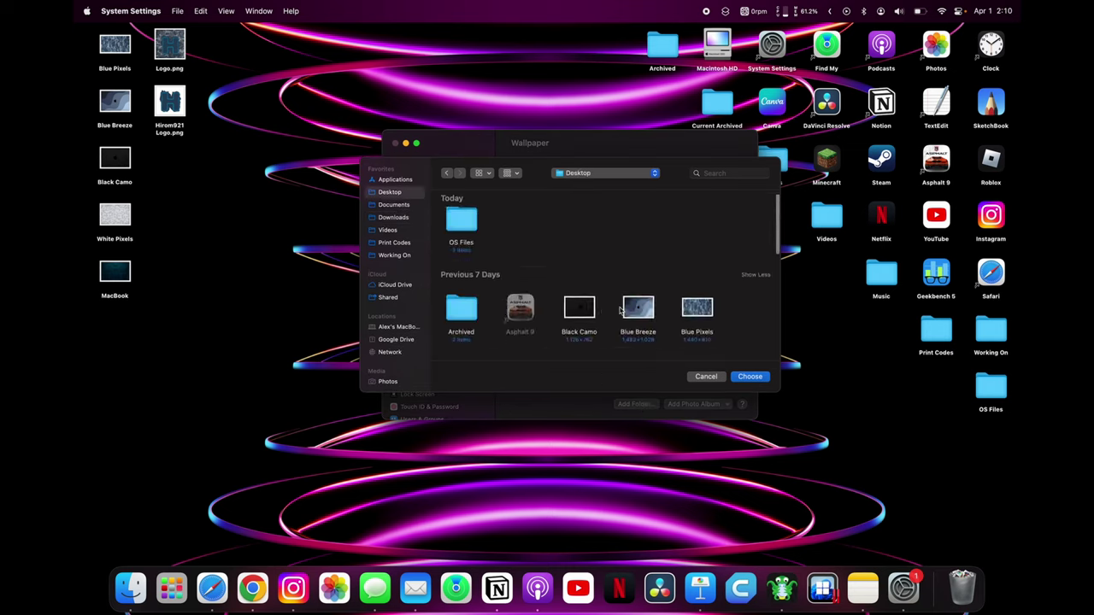
click(713, 316)
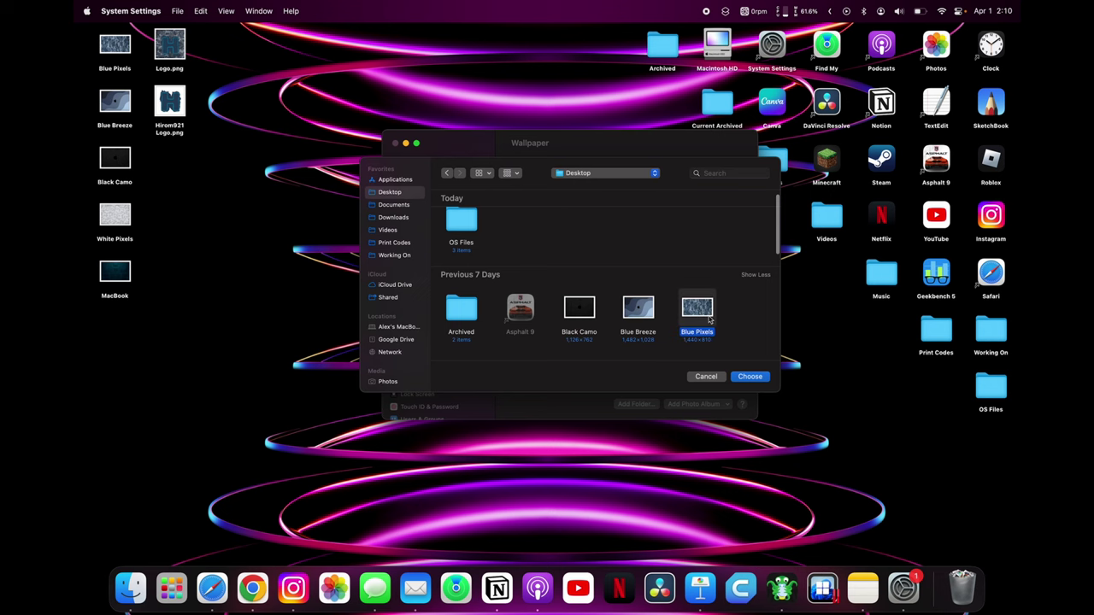
click(749, 377)
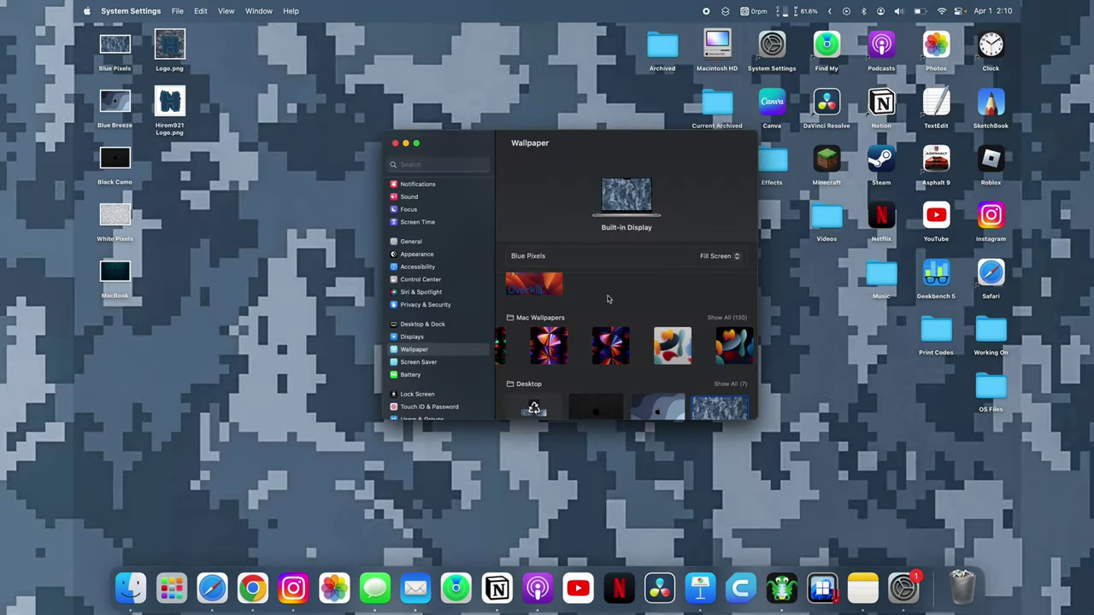
- Try the dark MacBook wallpaper, then restore random Mac Wallpapers rotation on wake and close Settings
scroll(665, 405, down, 3)
click(656, 365)
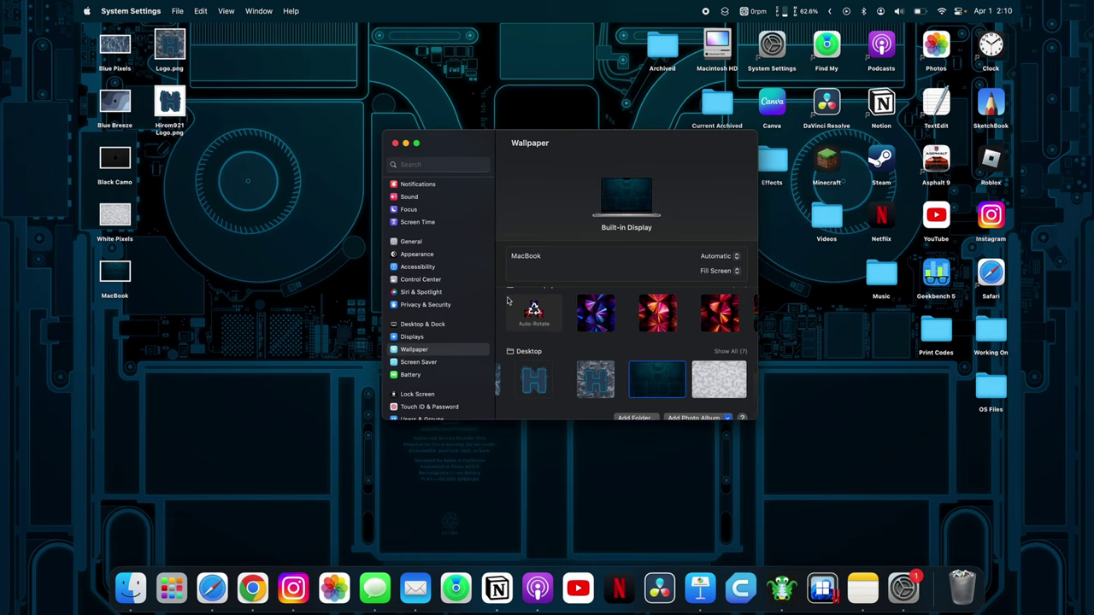
click(532, 311)
click(675, 275)
click(718, 278)
click(704, 275)
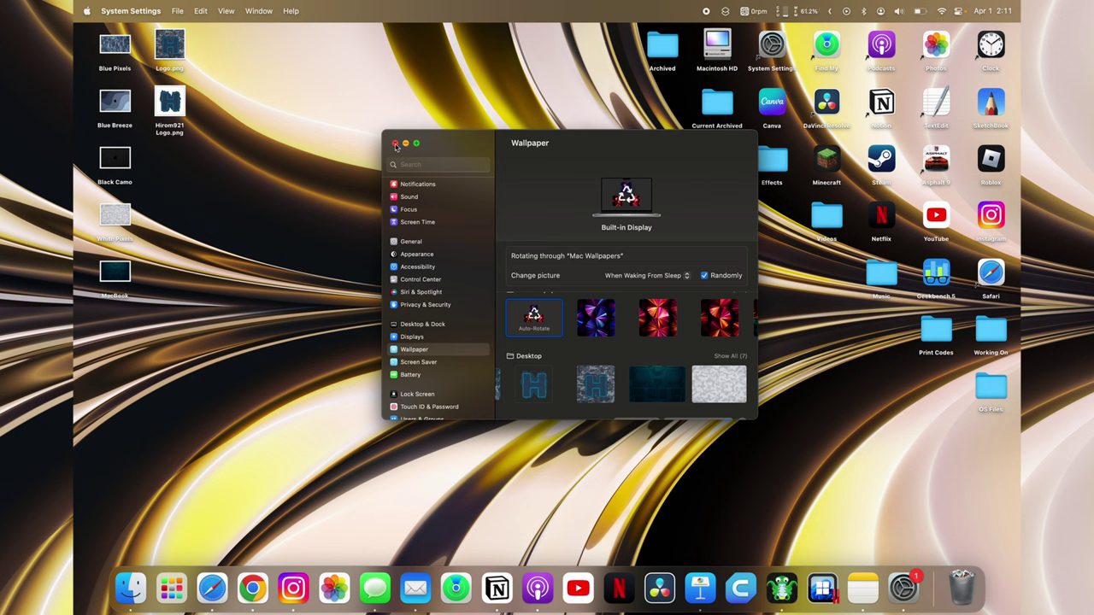
click(395, 145)
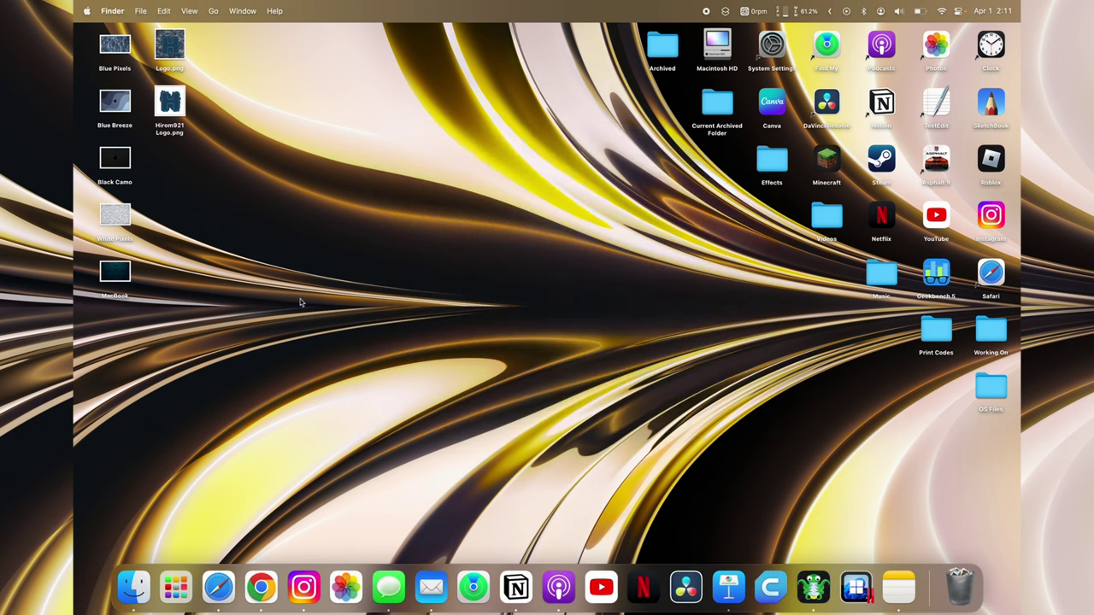
drag(185, 154, 162, 47)
click(240, 95)
- Browse the 2023 and 2022 video folders inside Archived, then close the Archived window
double_click(660, 49)
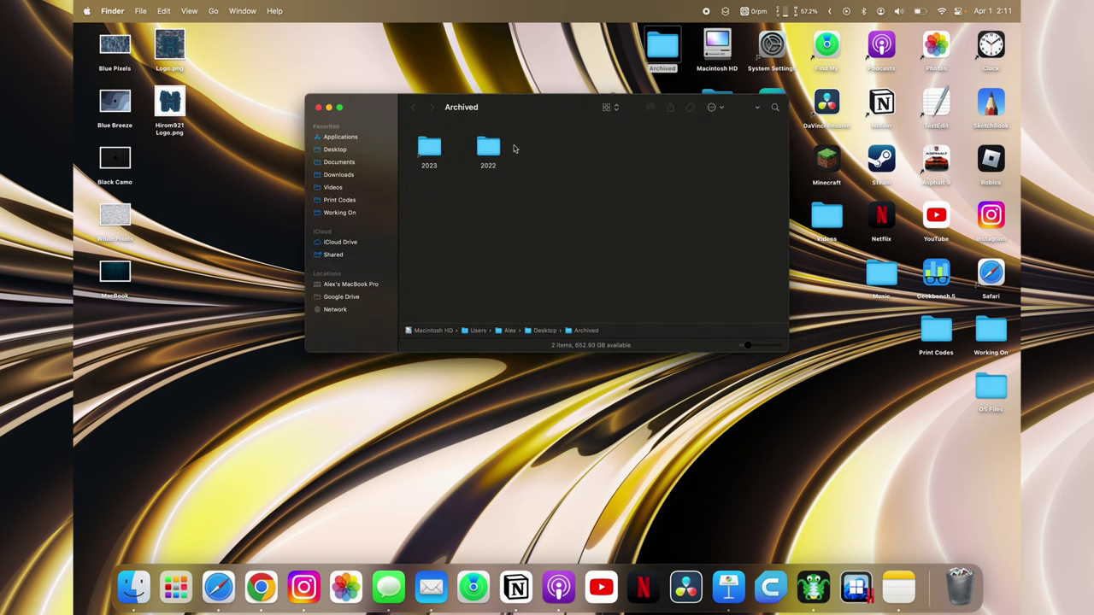
double_click(427, 147)
scroll(557, 255, down, 5)
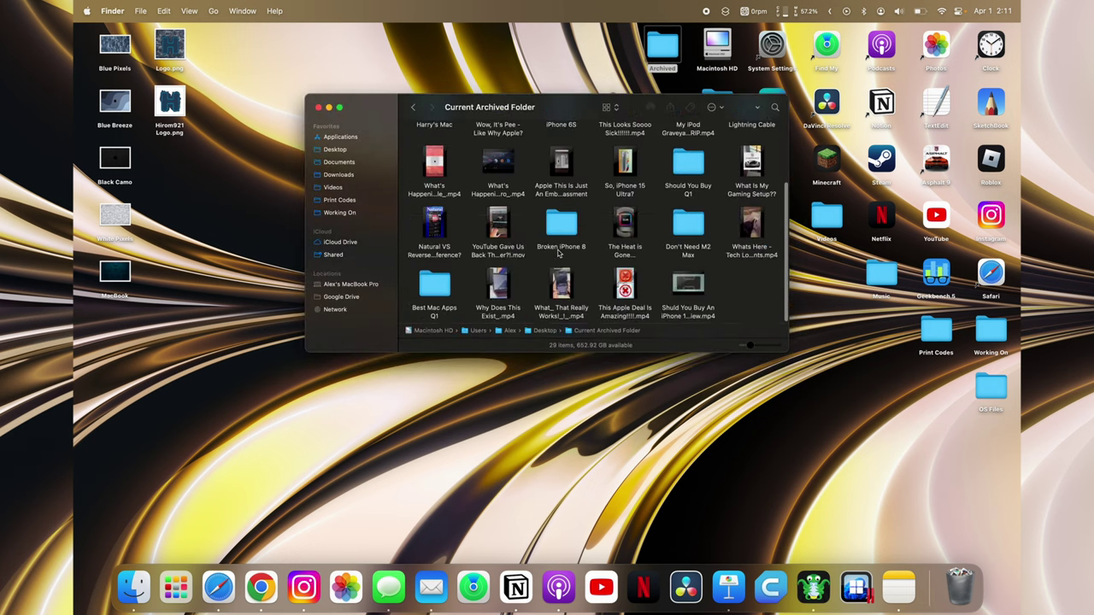
scroll(560, 256, up, 5)
click(413, 107)
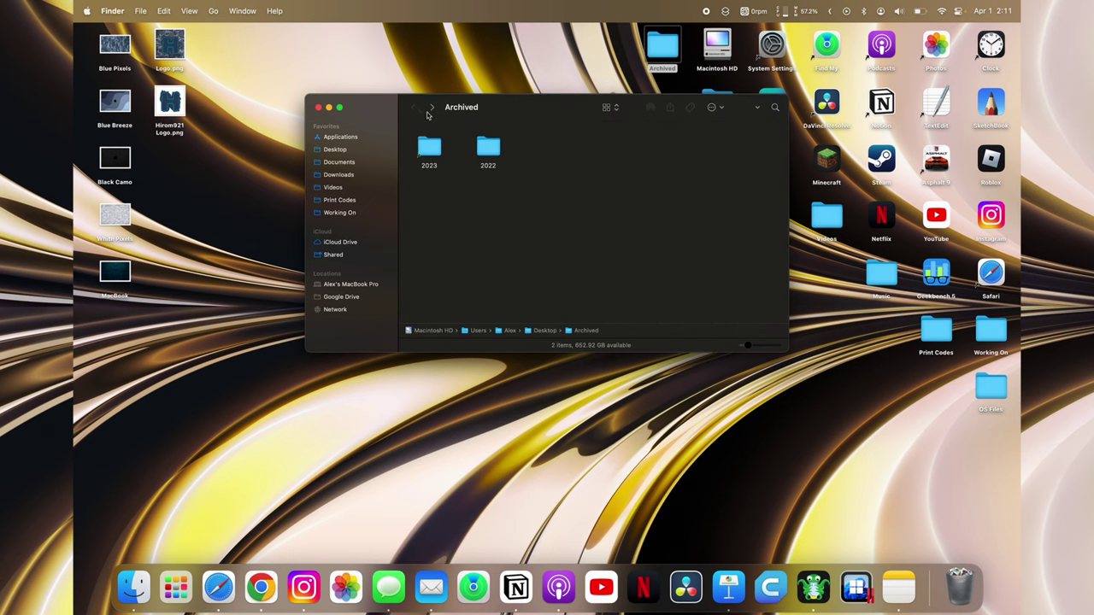
double_click(489, 150)
scroll(541, 243, down, 3)
scroll(540, 243, up, 3)
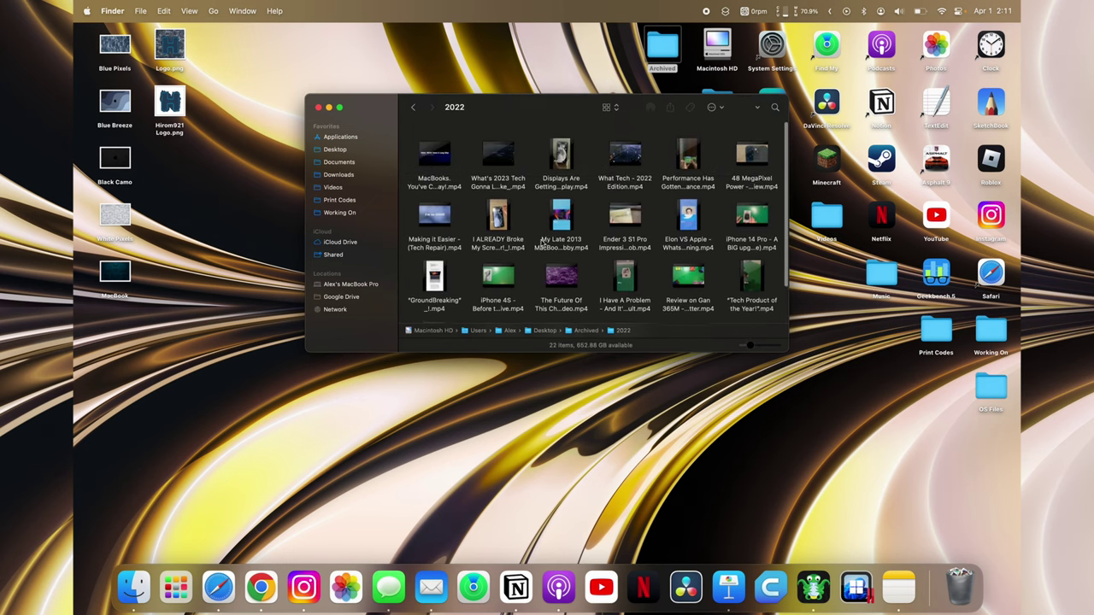
click(413, 110)
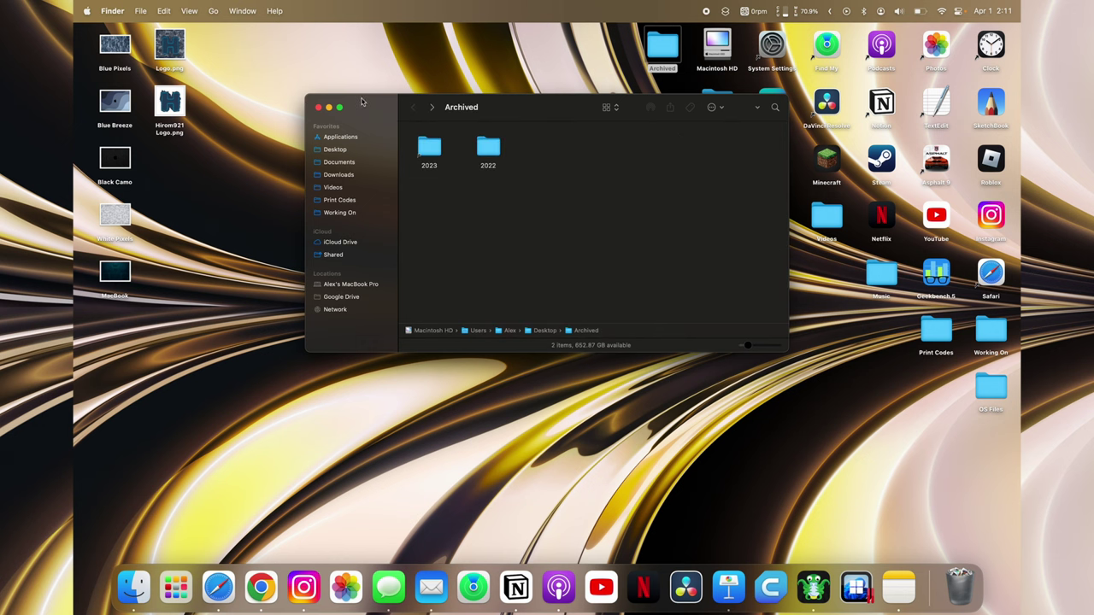
click(317, 108)
click(548, 173)
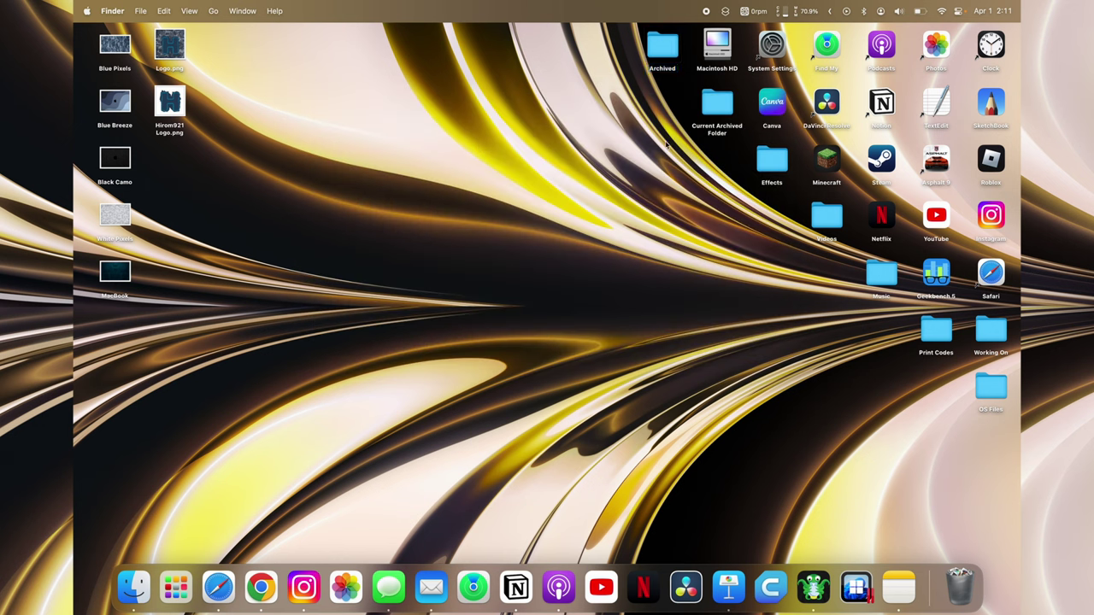
- View the videos in the Current Archived Folder, then close it
double_click(723, 109)
scroll(493, 183, down, 2)
scroll(492, 183, up, 3)
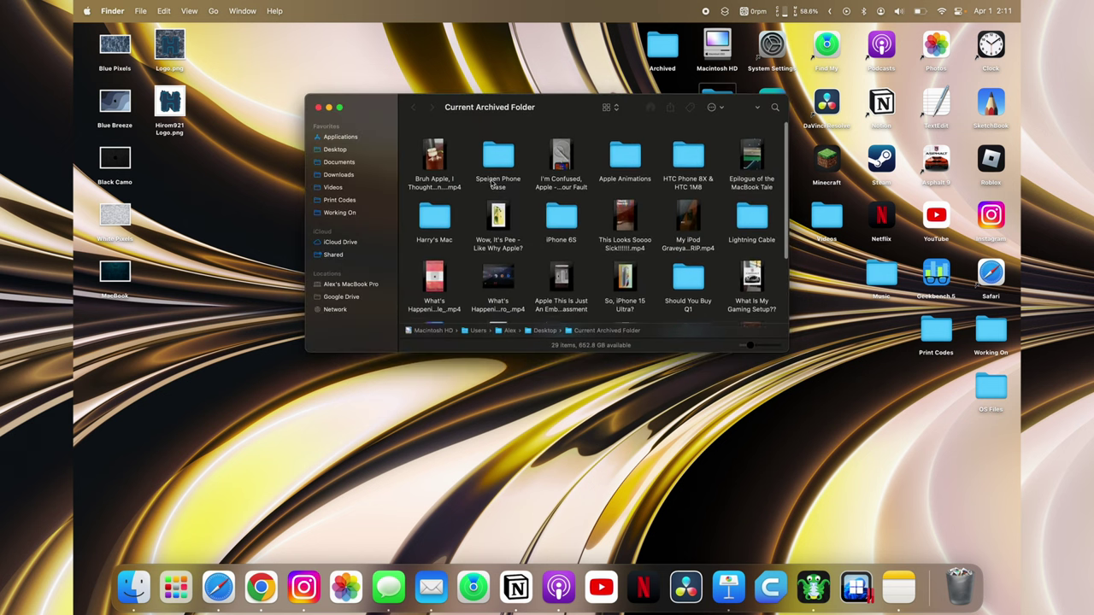
click(317, 108)
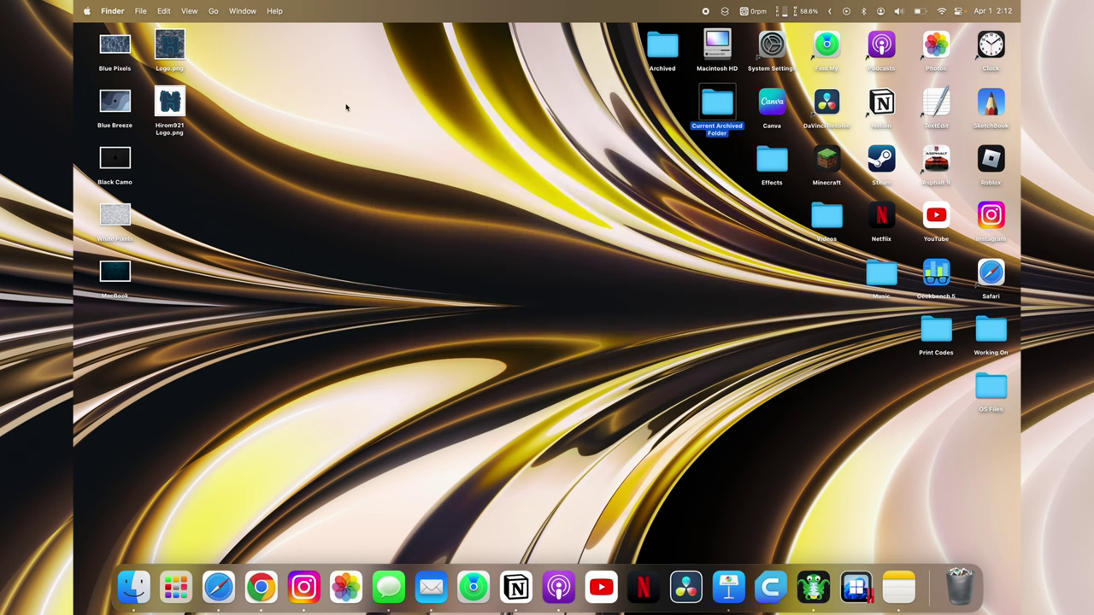
click(704, 196)
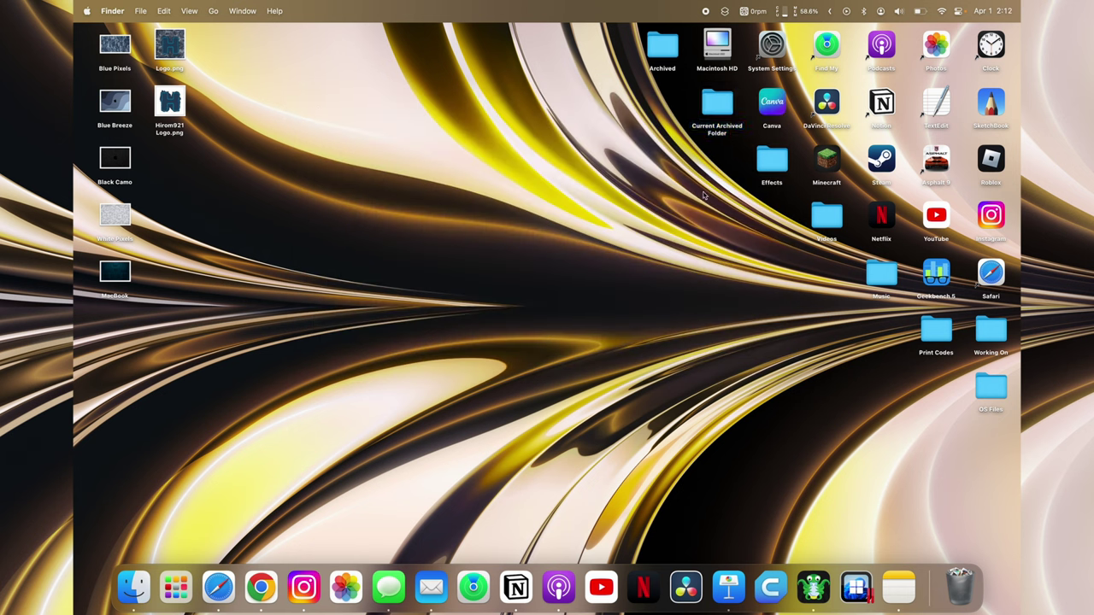
- Look through the Effects folder and the Effects folder inside Videos, then close the window
double_click(772, 161)
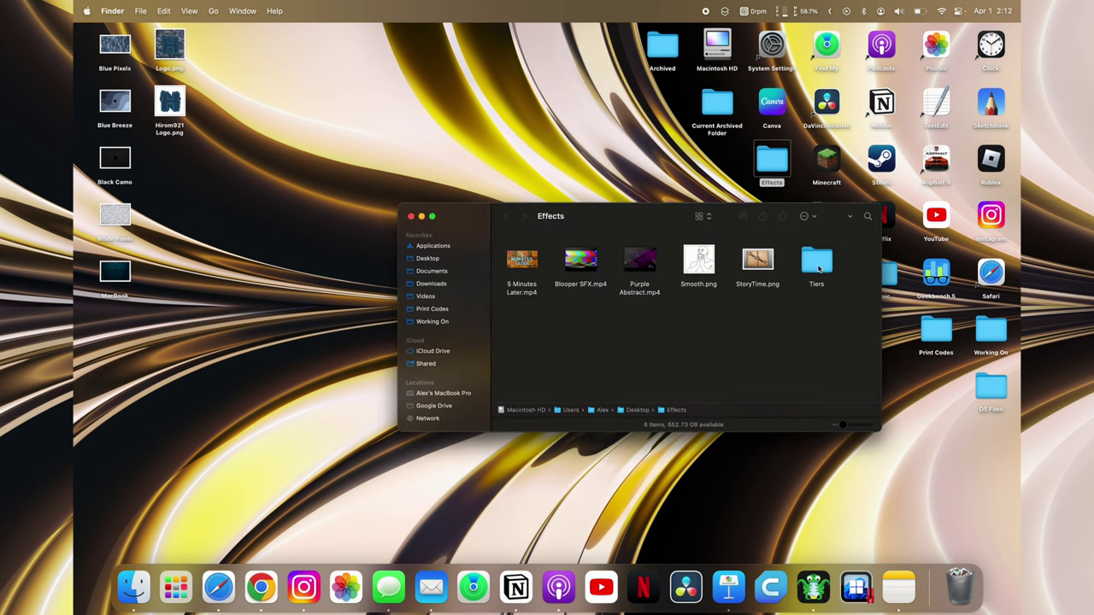
click(439, 298)
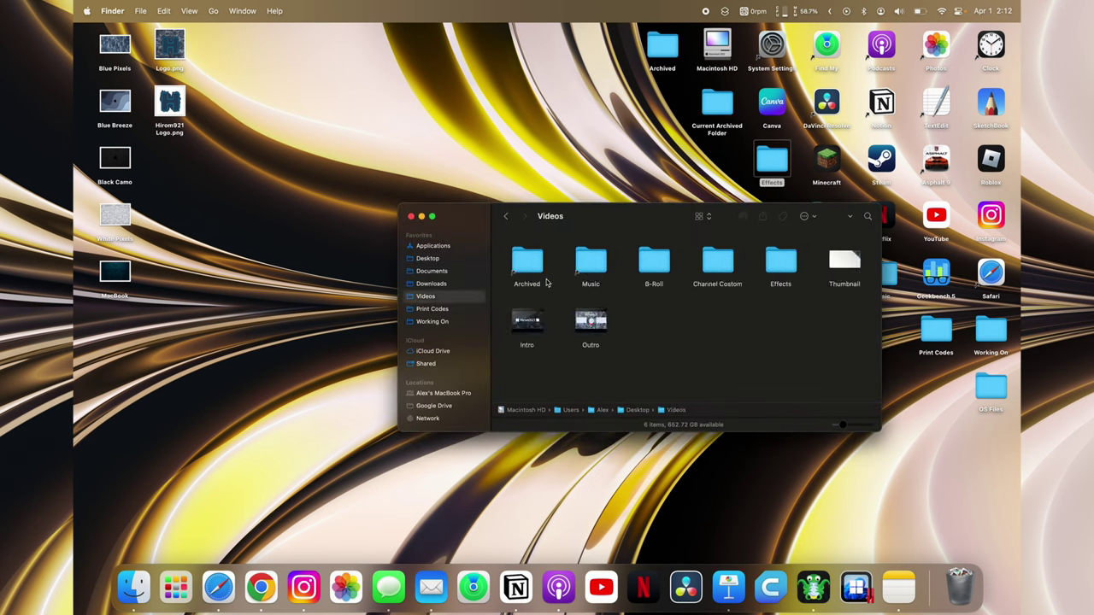
double_click(769, 258)
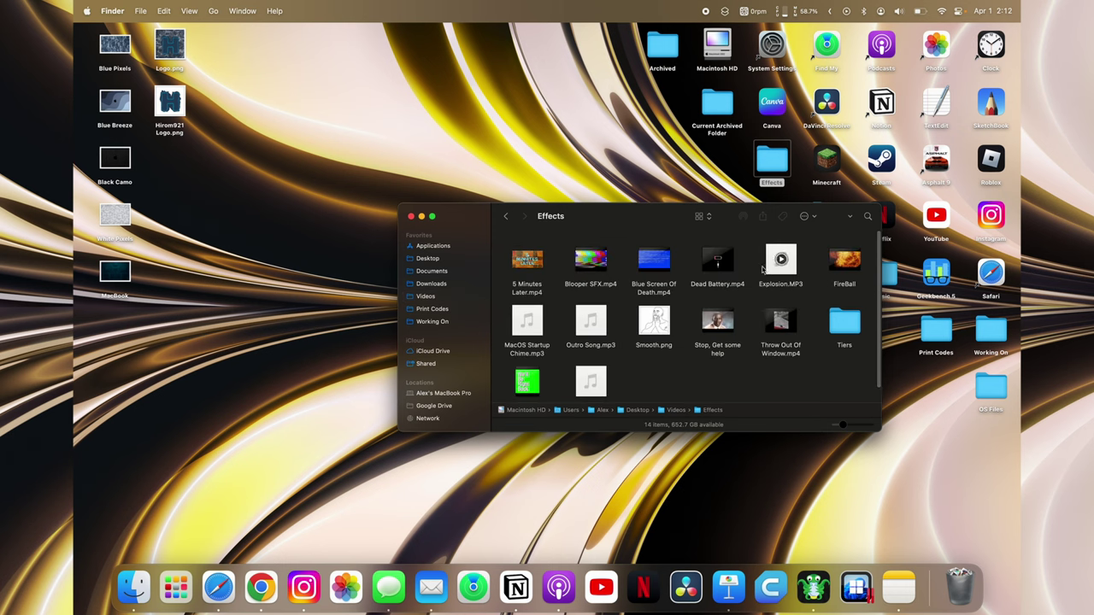
scroll(686, 318, down, 2)
scroll(685, 318, up, 2)
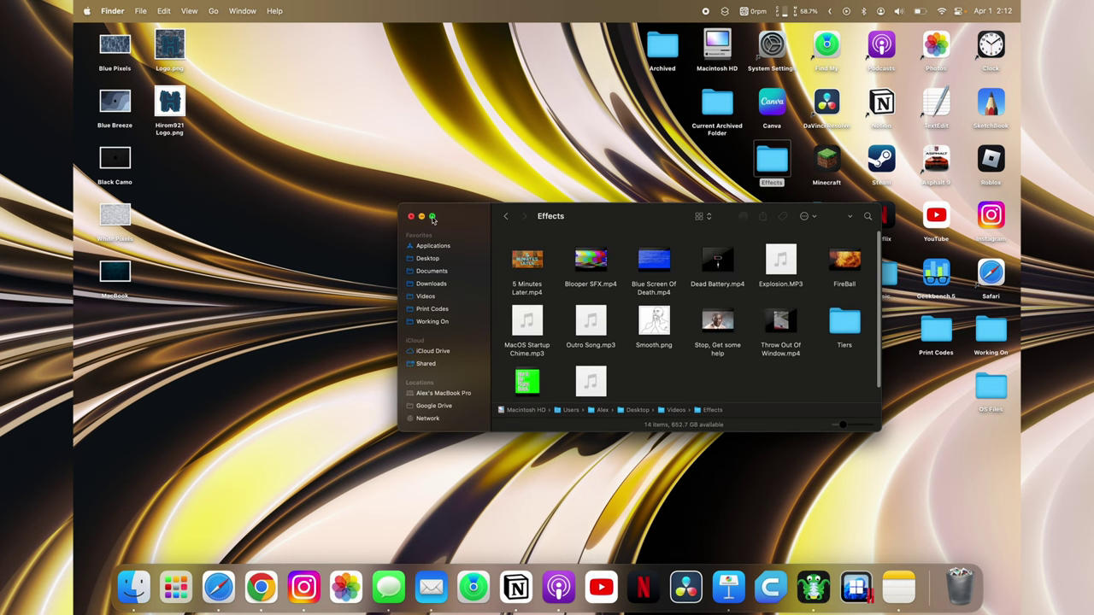
click(410, 216)
click(642, 250)
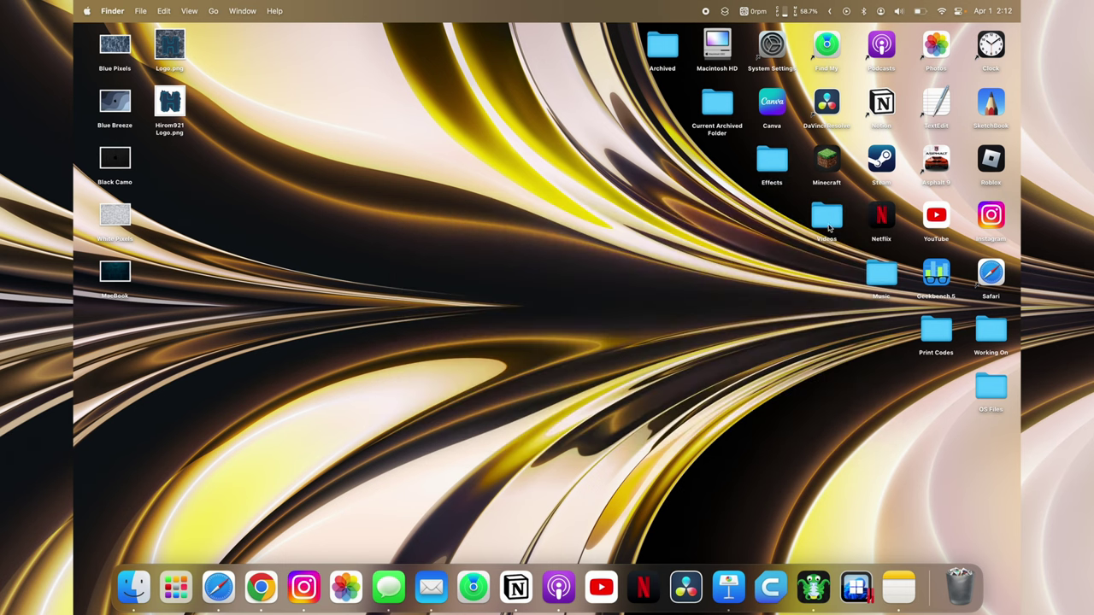
- Open and close the Videos folder and the Music folder of mp3 files
double_click(828, 222)
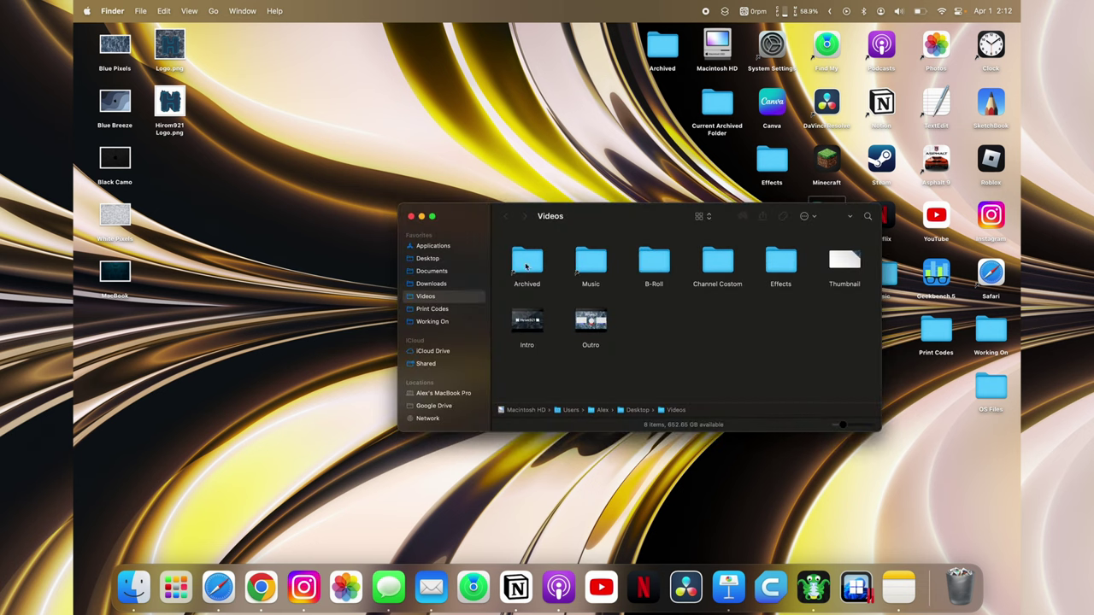
click(410, 216)
double_click(880, 272)
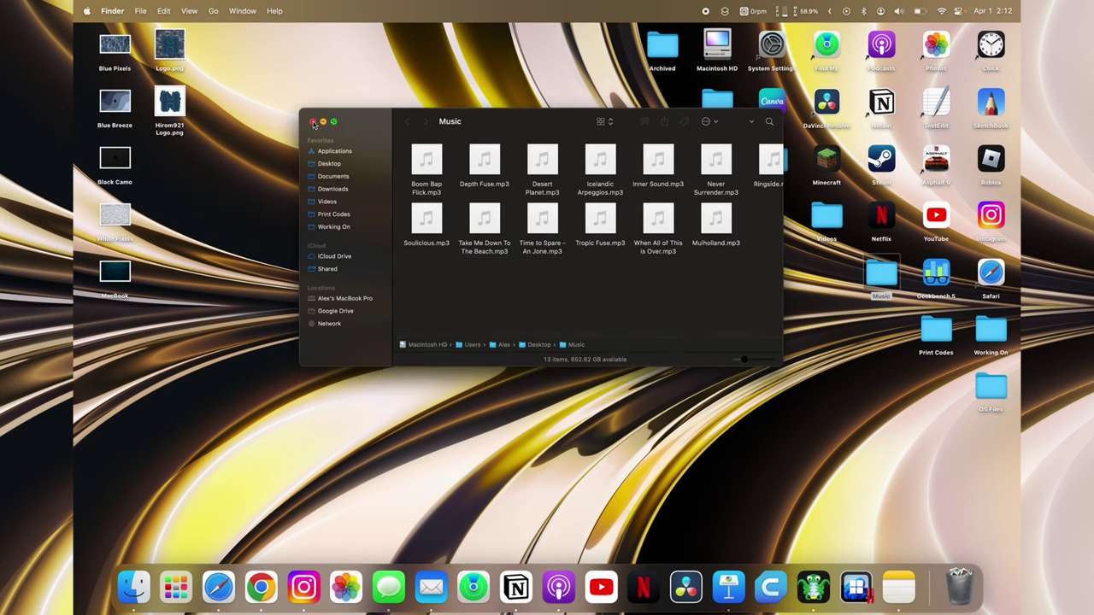
click(312, 122)
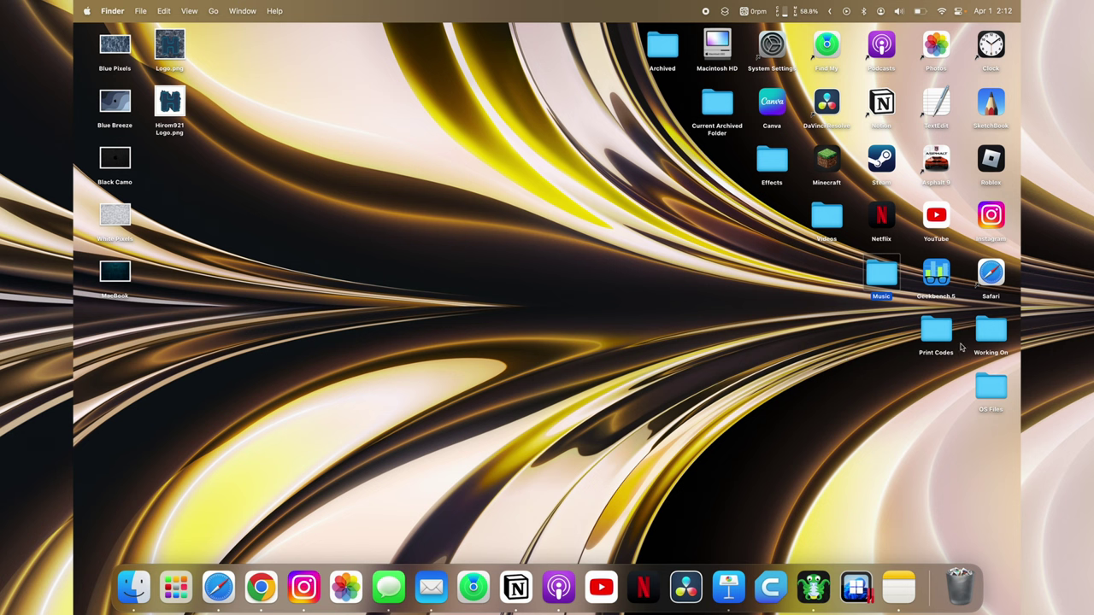
- Delete the second screen recording from the Working On folder and close it
double_click(991, 334)
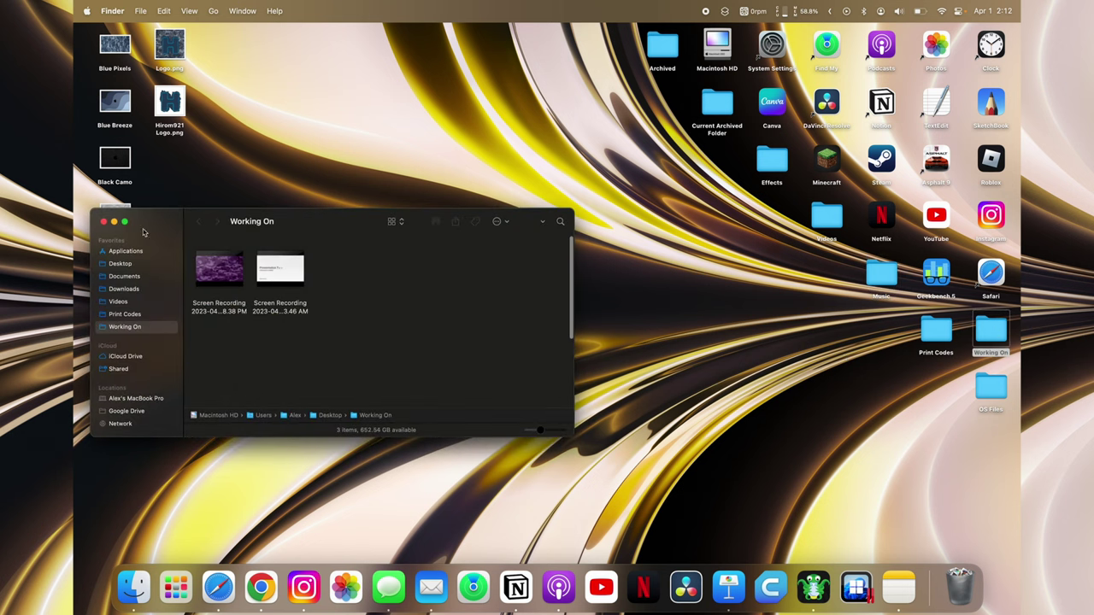
click(298, 289)
key(super+BackSpace)
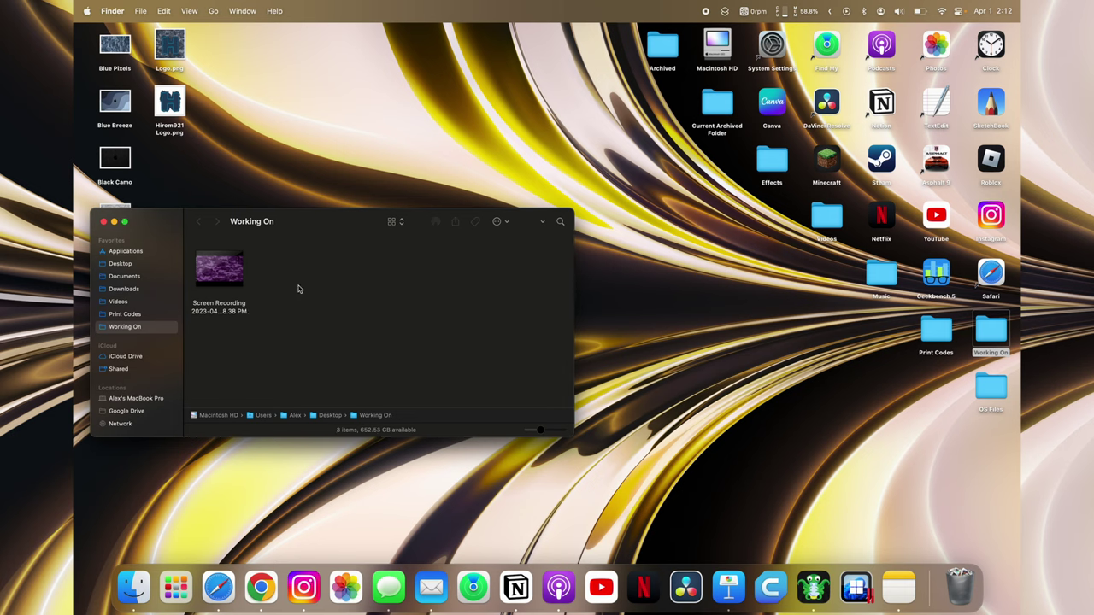
click(104, 221)
click(965, 410)
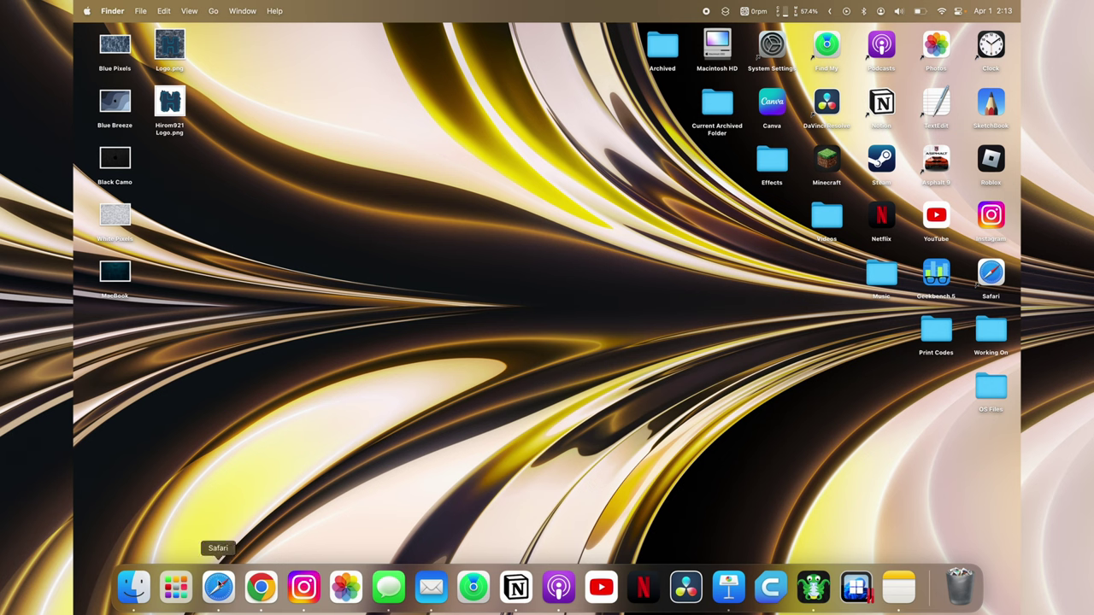
click(232, 584)
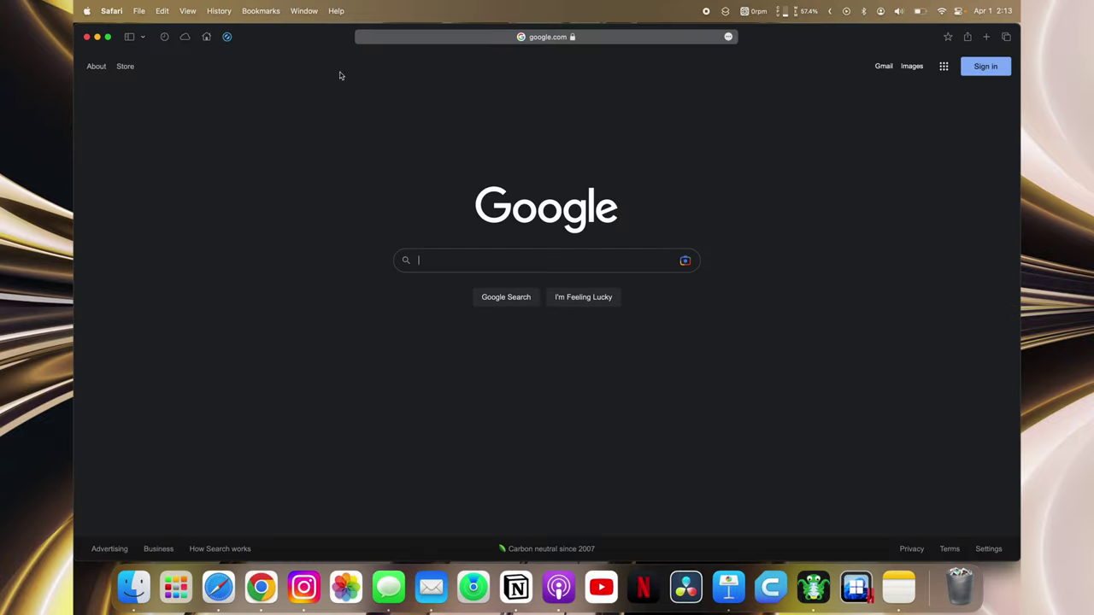
click(405, 39)
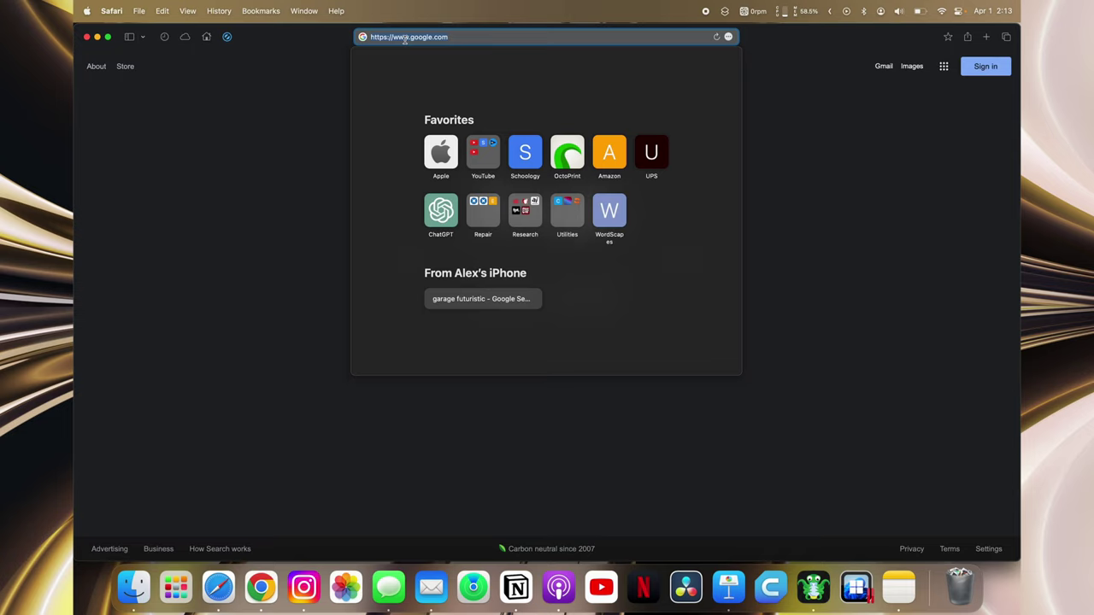
click(287, 155)
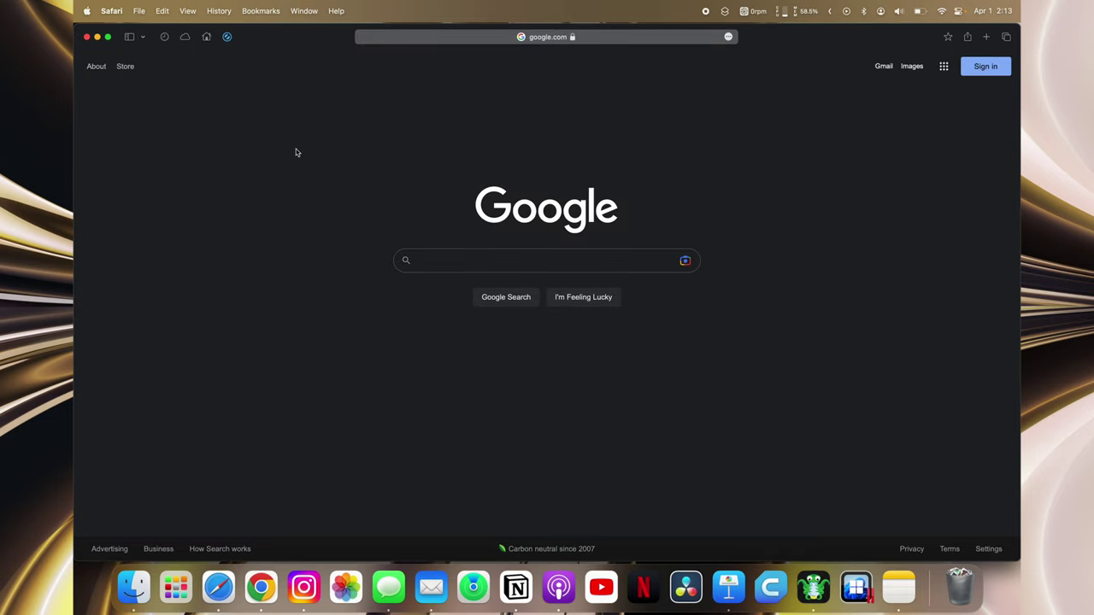
click(207, 38)
click(89, 40)
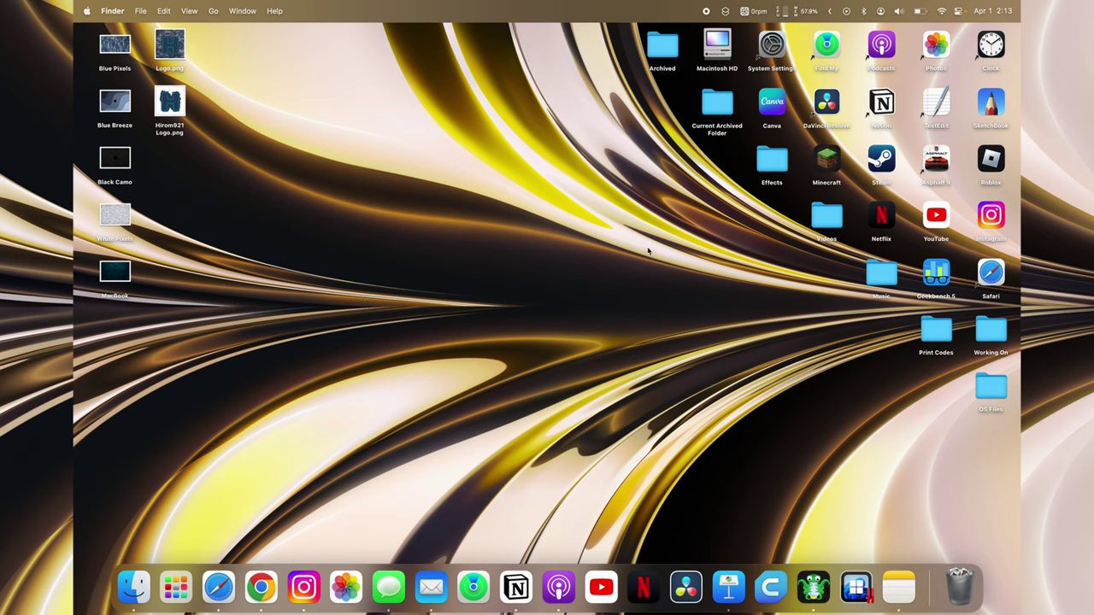
- Check the battery level and power mode in the menu bar, then launch Google Chrome
click(929, 11)
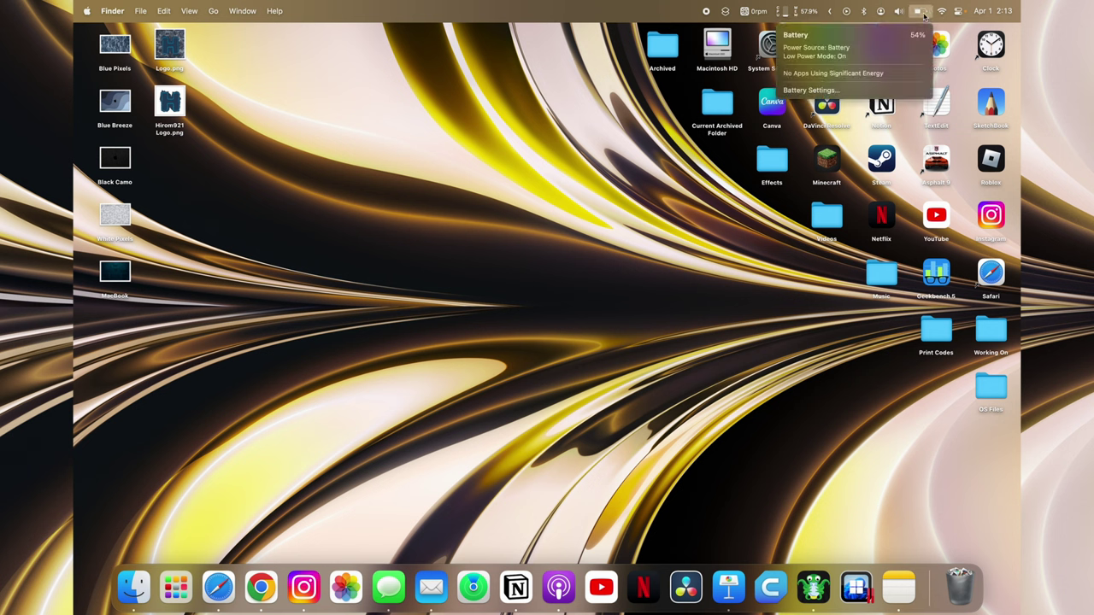
click(923, 12)
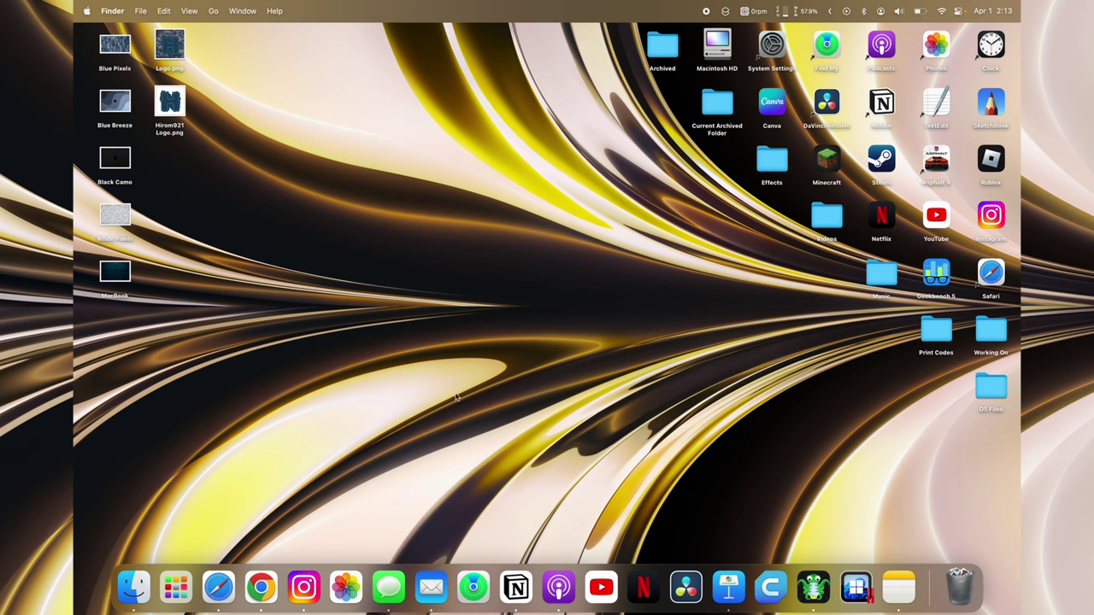
click(261, 584)
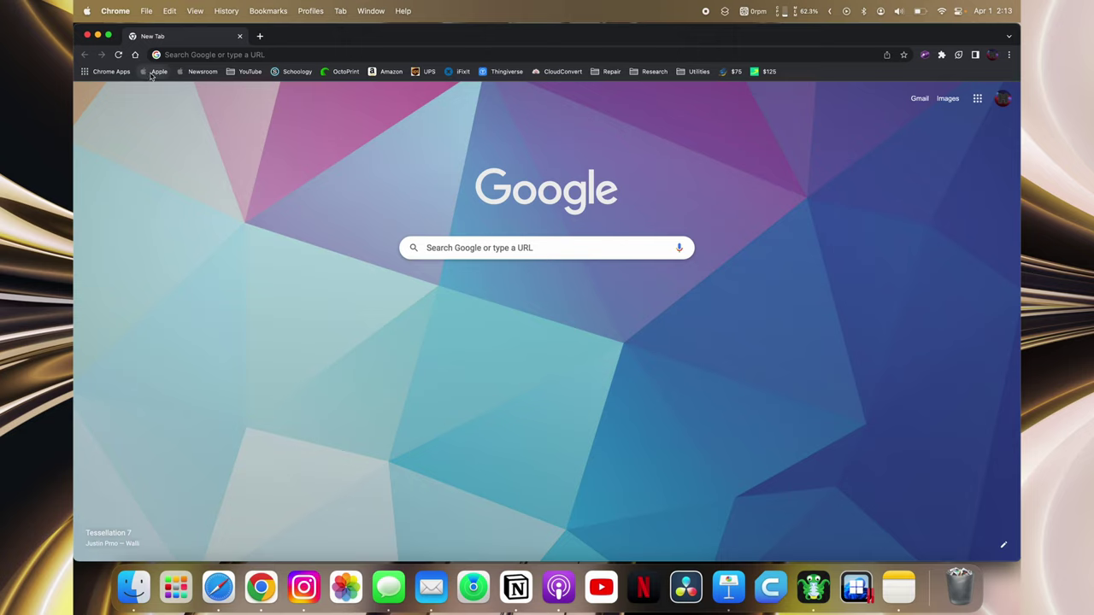
- Browse the YouTube, Repair and Utilities bookmark folders, then show Chrome's installed apps grid
click(247, 71)
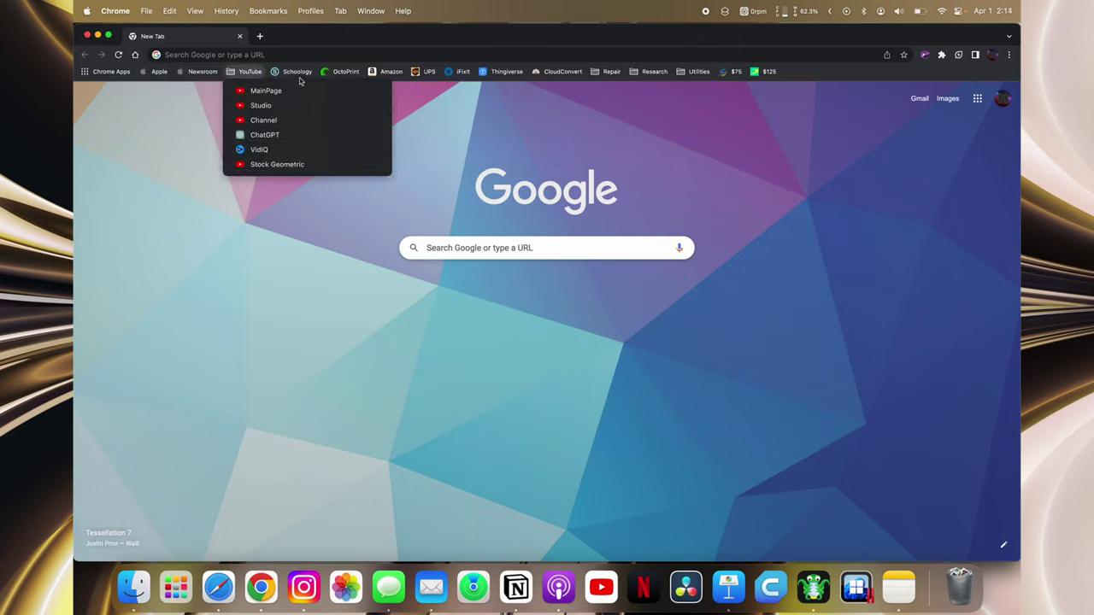
click(342, 80)
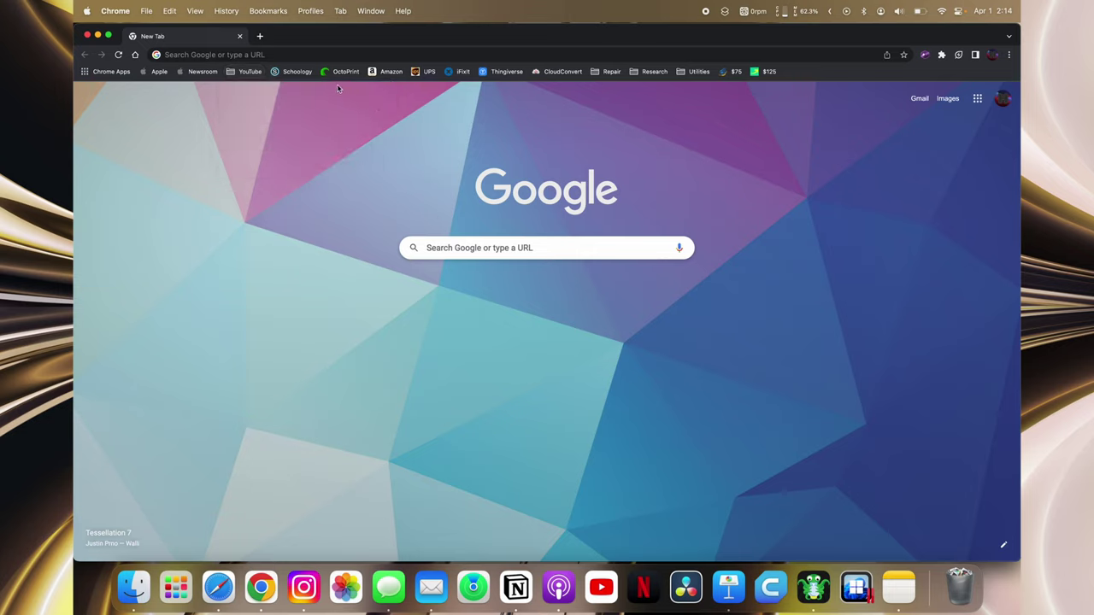
click(607, 73)
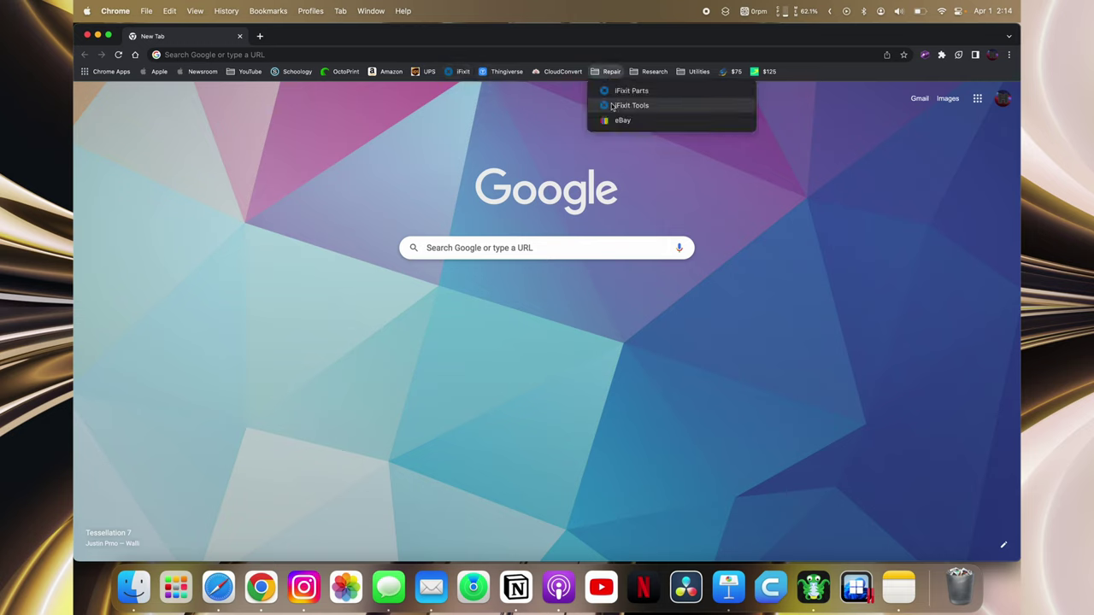
mouse_move(658, 69)
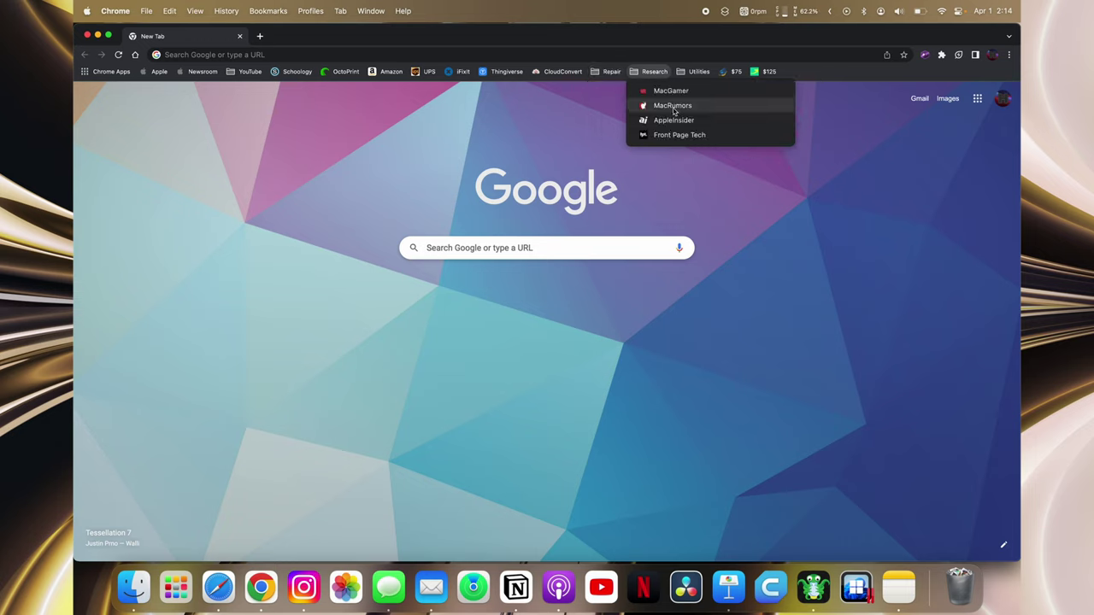
mouse_move(698, 70)
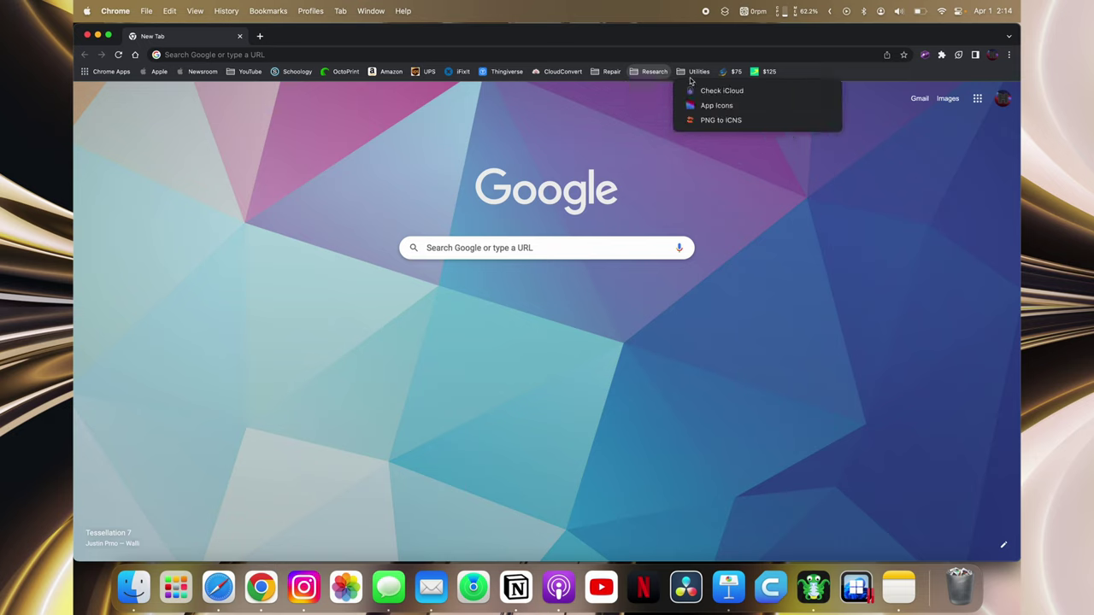
click(684, 137)
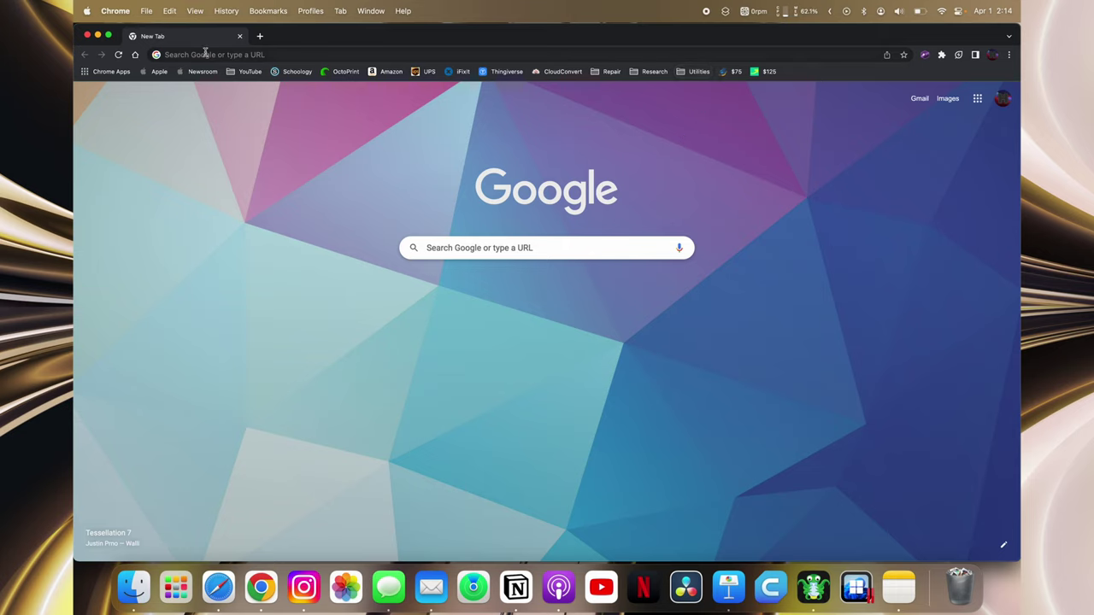
click(106, 71)
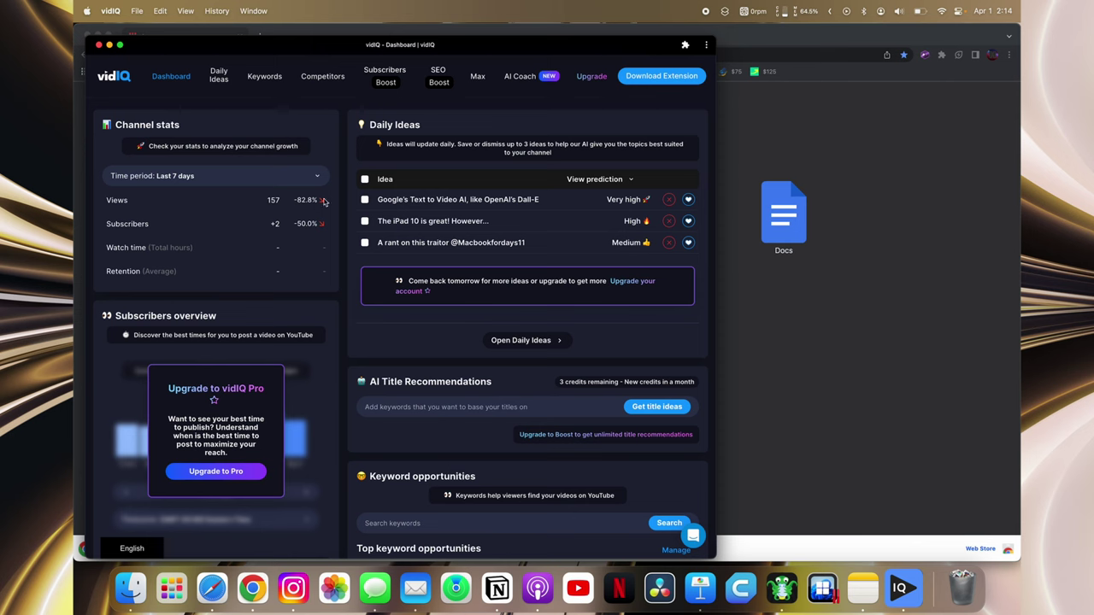
scroll(419, 215, down, 1)
scroll(430, 304, down, 2)
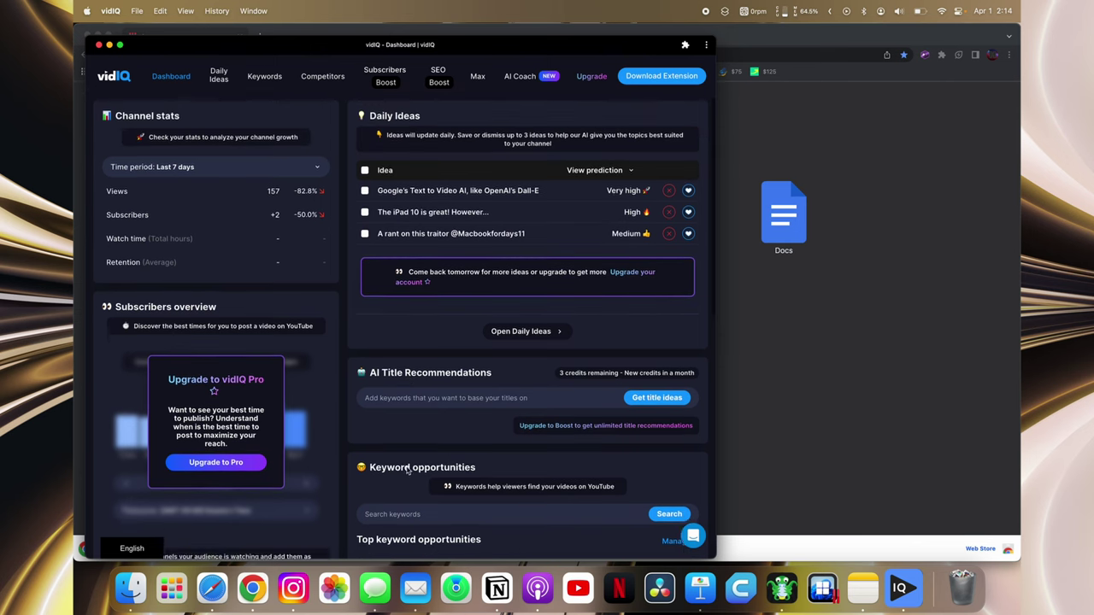
click(436, 422)
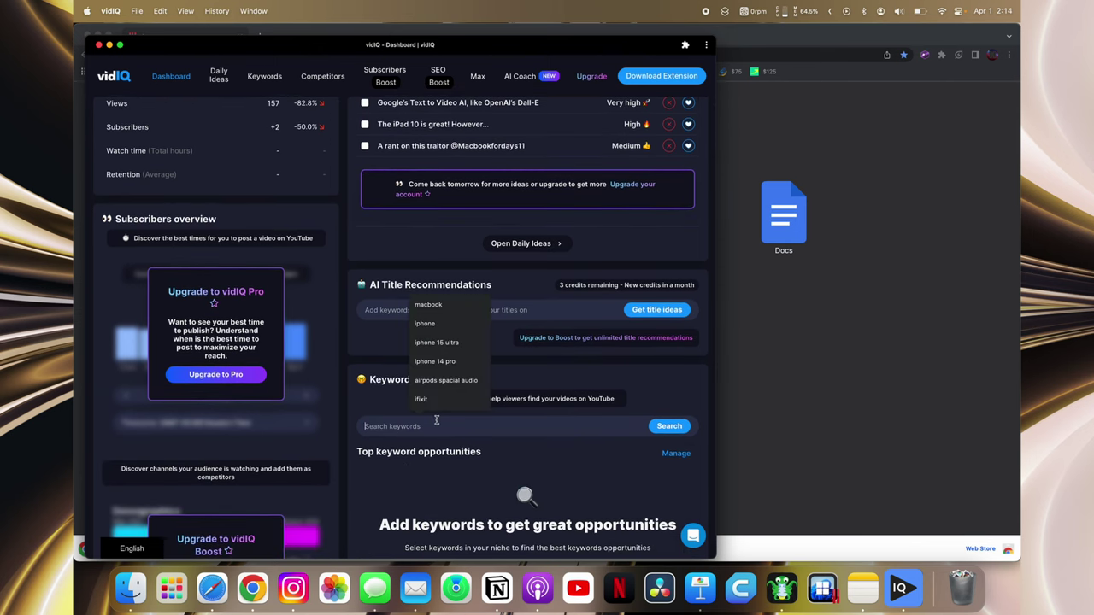
text(macbook)
key(Return)
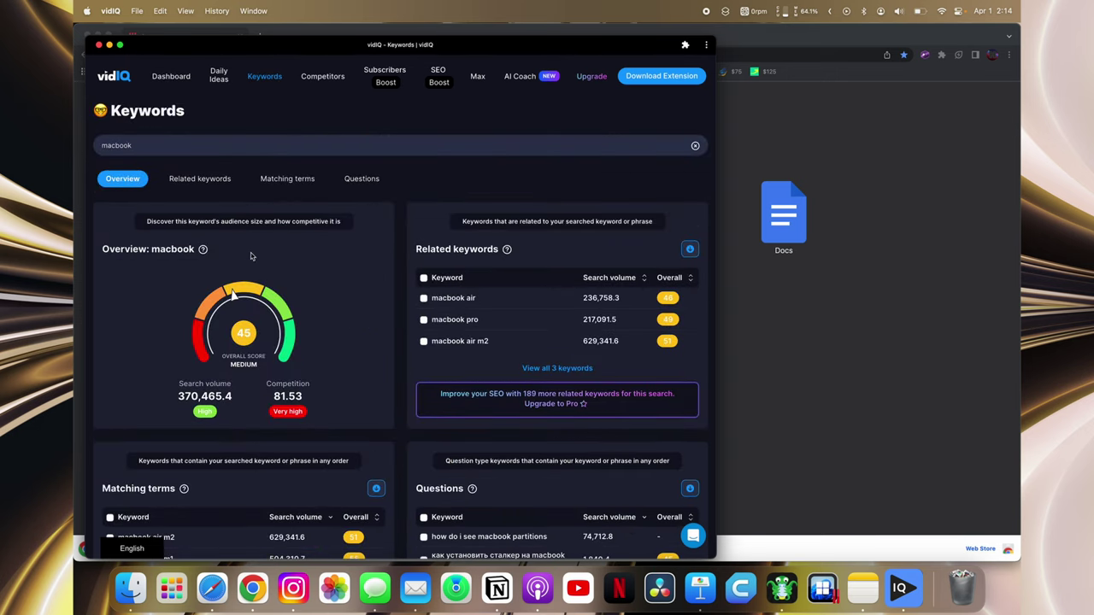
key(BackSpace)
key(BackSpace)
key(BackSpace)
key(BackSpace)
key(BackSpace)
key(BackSpace)
key(BackSpace)
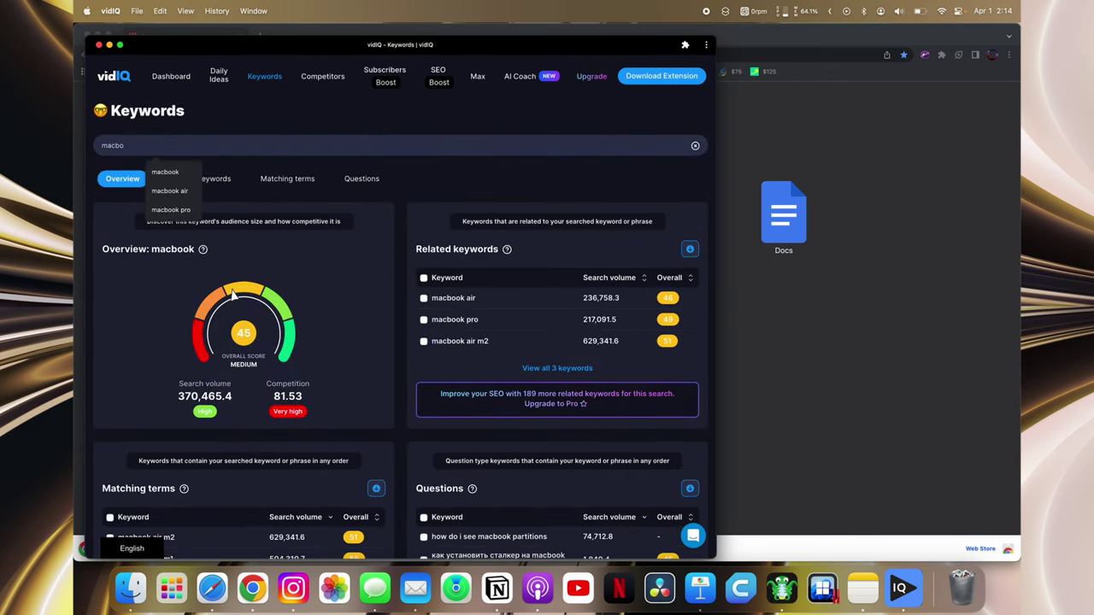
text(airpods)
key(Return)
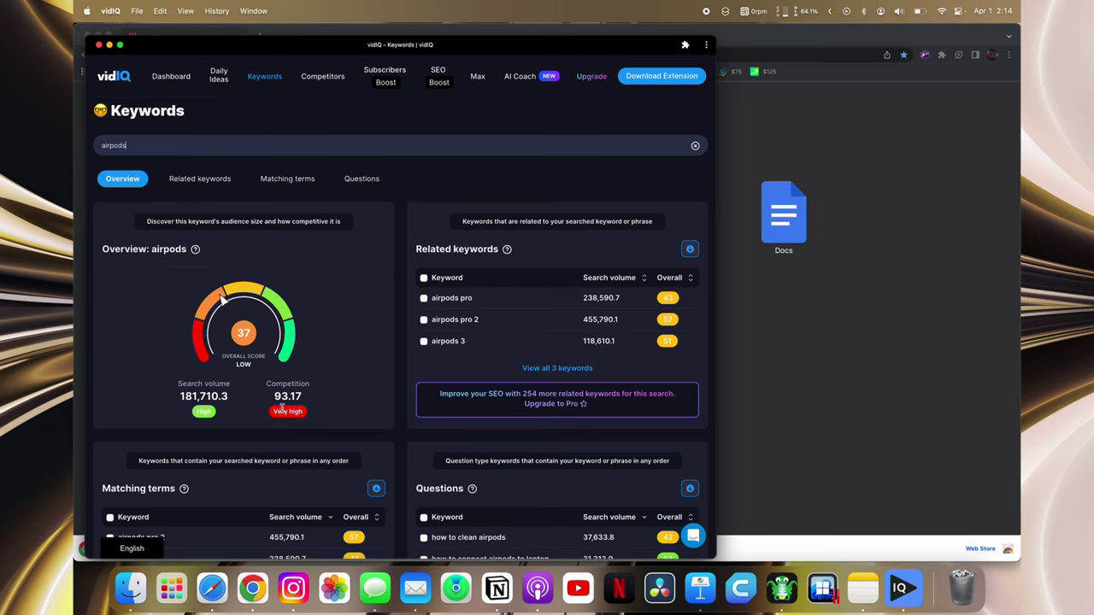
click(171, 79)
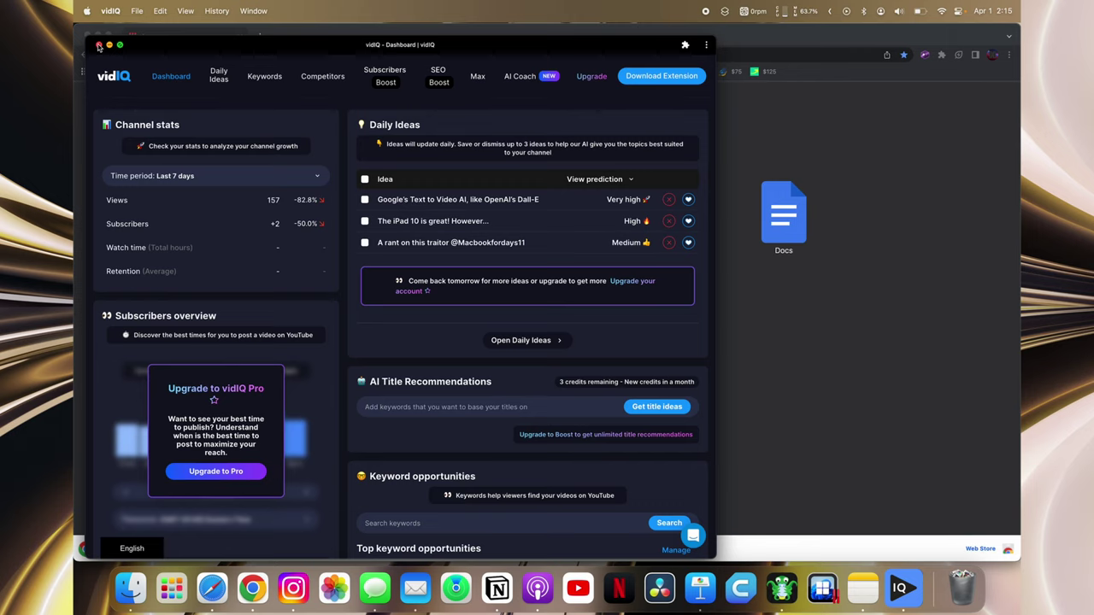
- Close the vidIQ window and the Chrome window, then bring the desktop forward
click(98, 45)
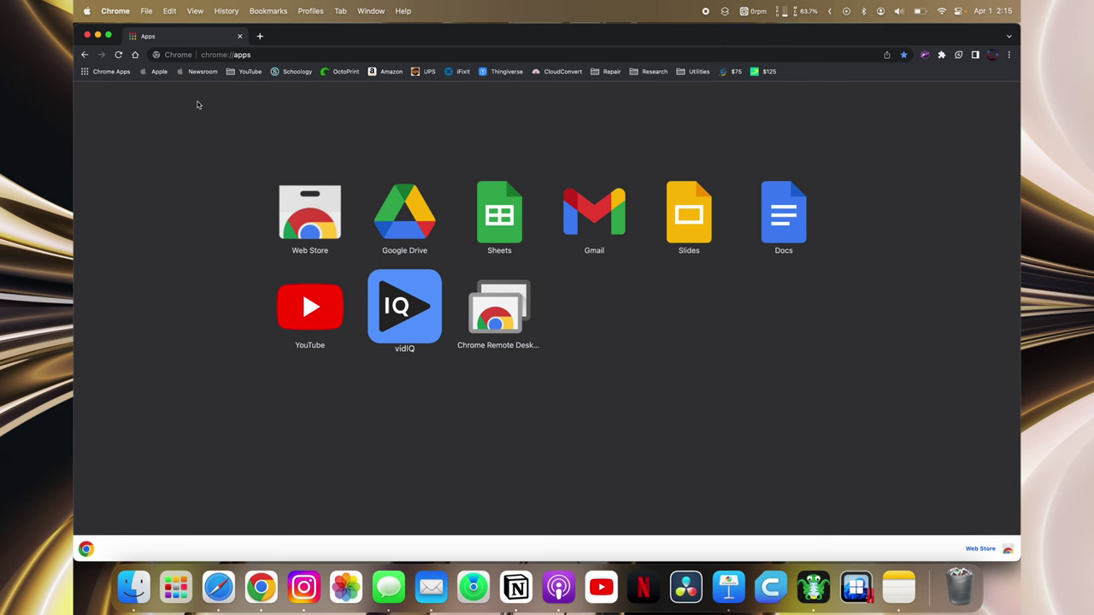
click(240, 37)
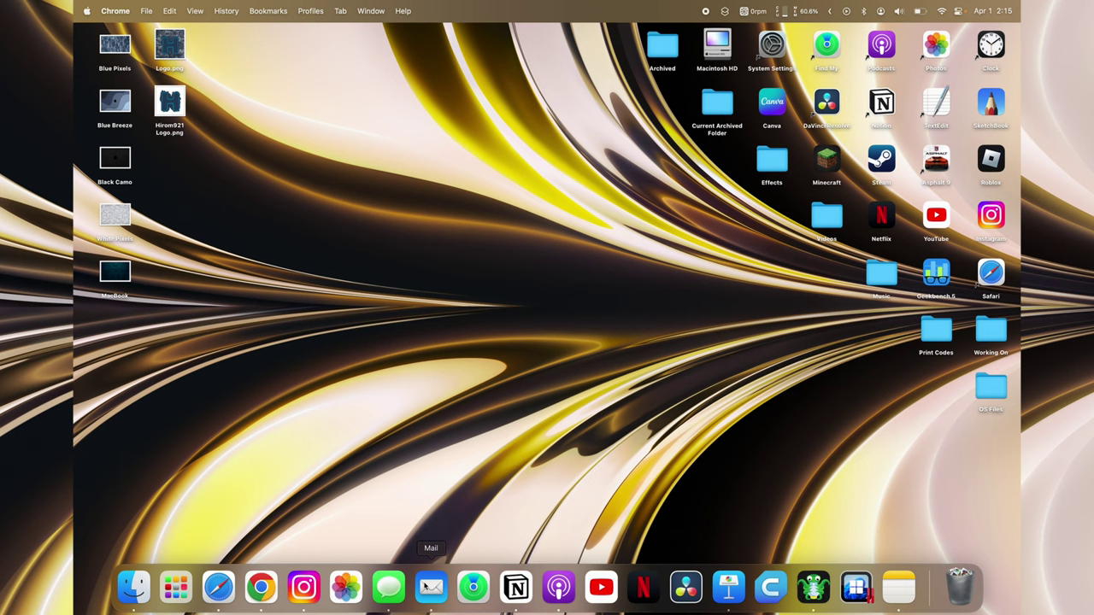
click(496, 480)
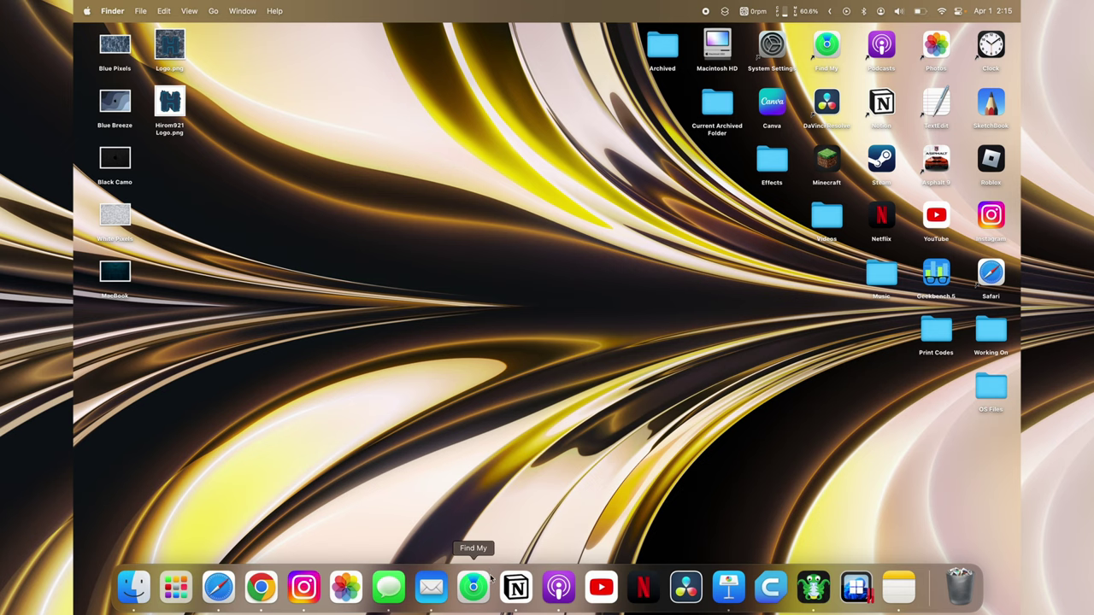
- Launch Notion and open the Shorts board page from the sidebar
click(515, 586)
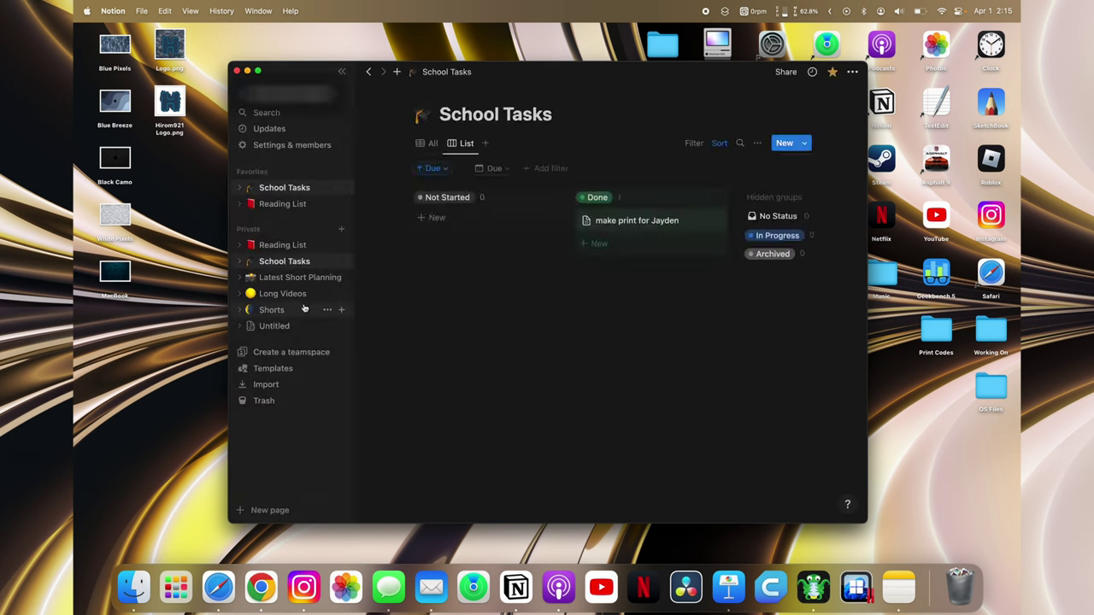
click(304, 309)
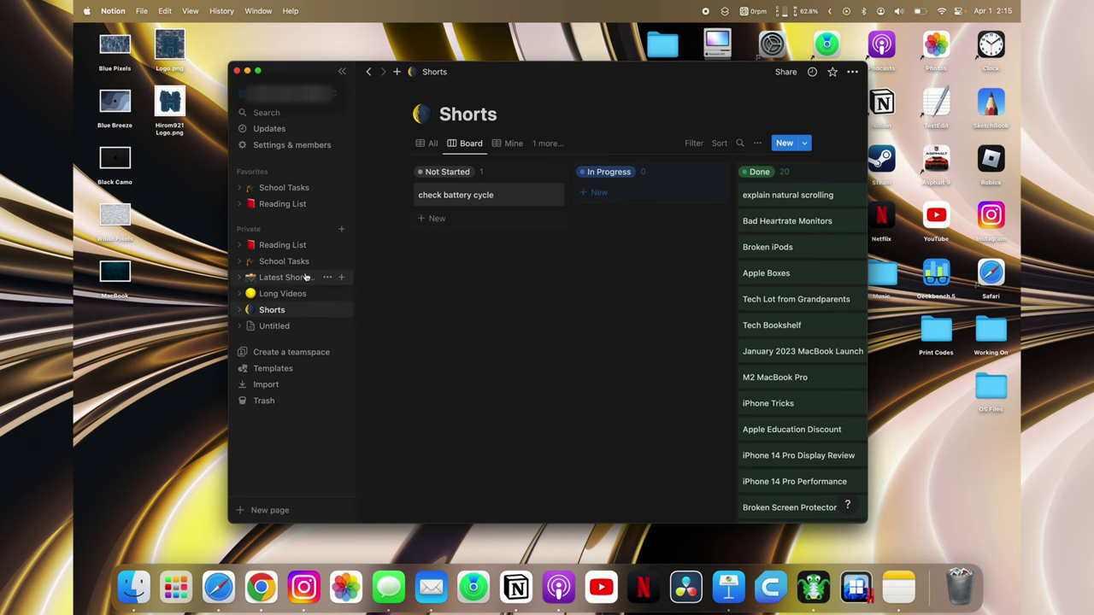
- Open Latest Short Planning and scroll through its checklist, clickbait title, script and B-roll plan
click(301, 277)
scroll(564, 375, down, 5)
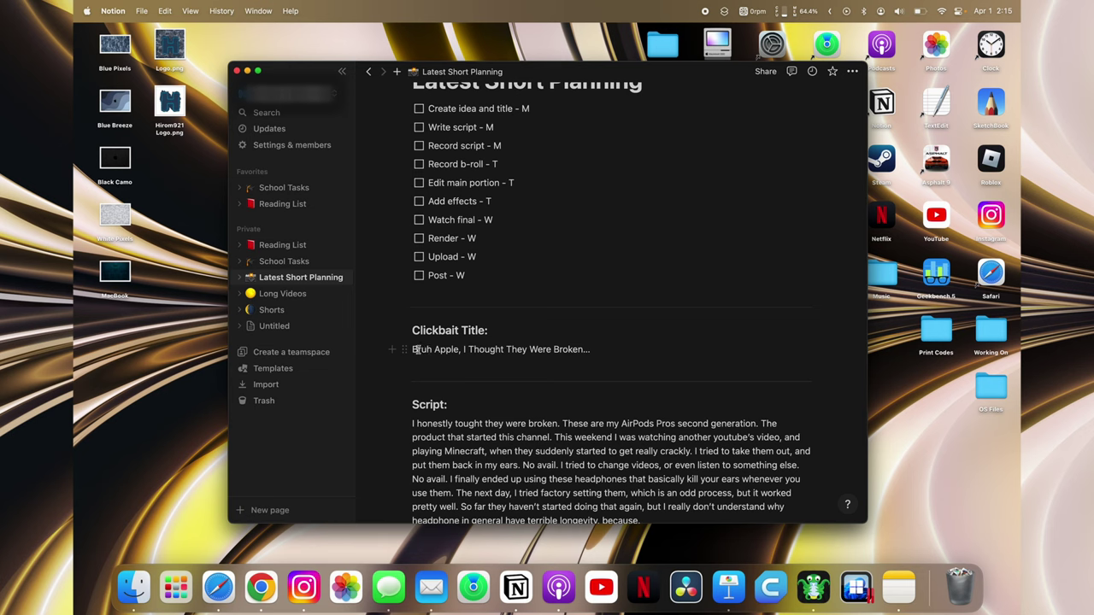
scroll(494, 349, down, 1)
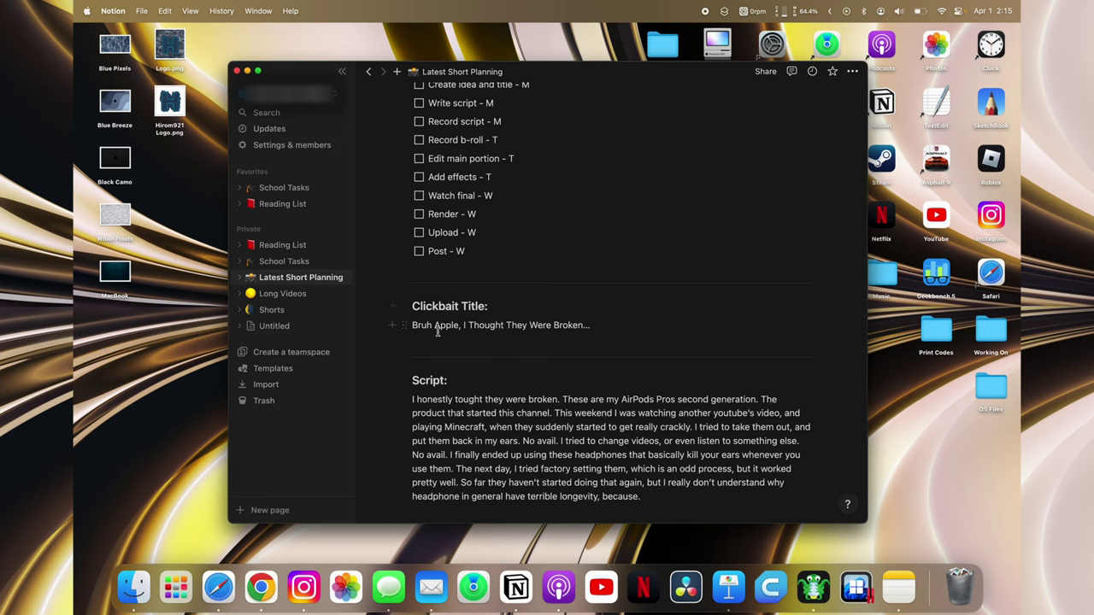
scroll(436, 329, down, 3)
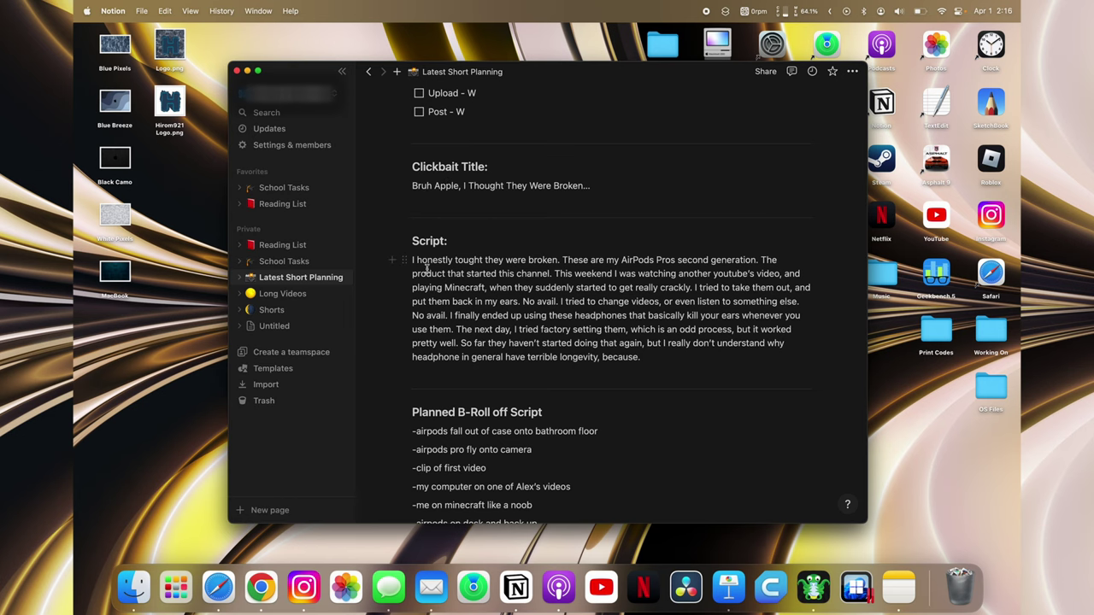
scroll(646, 389, down, 1)
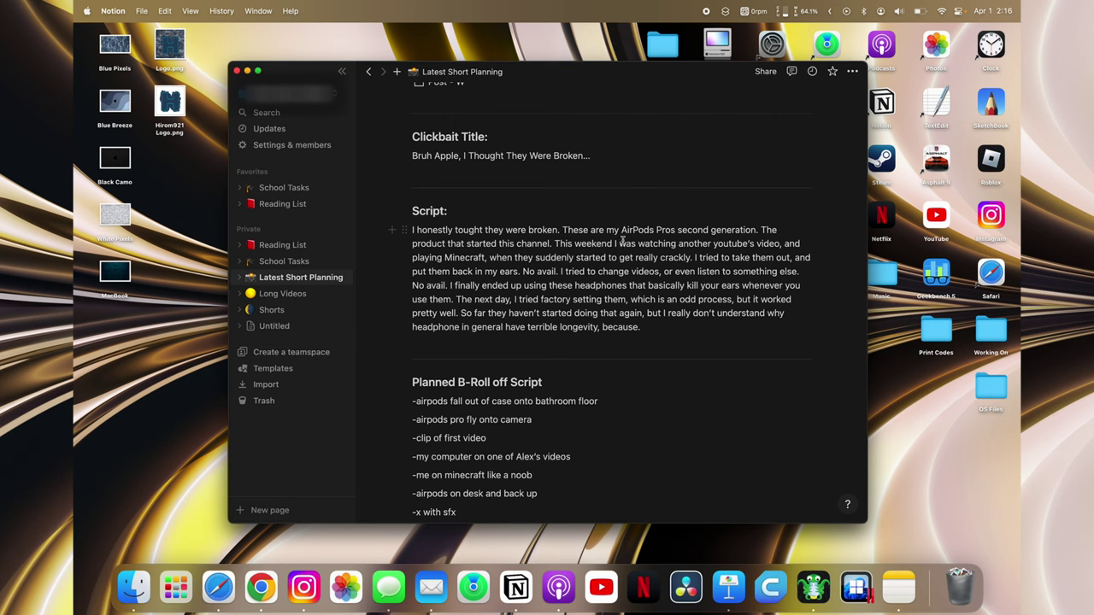
scroll(561, 379, down, 2)
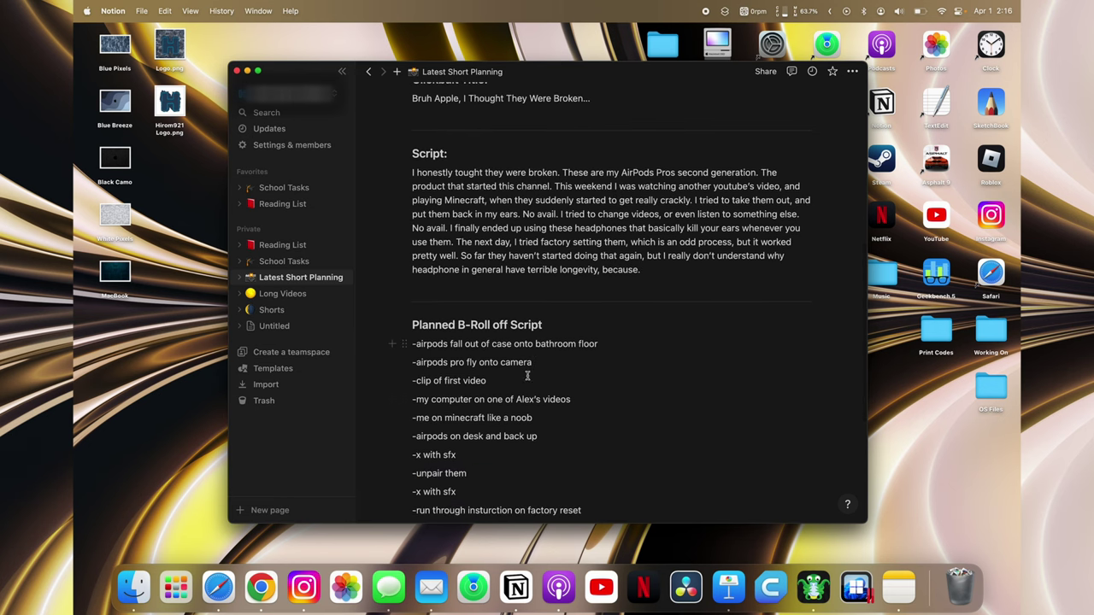
scroll(496, 489, down, 1)
scroll(536, 490, down, 4)
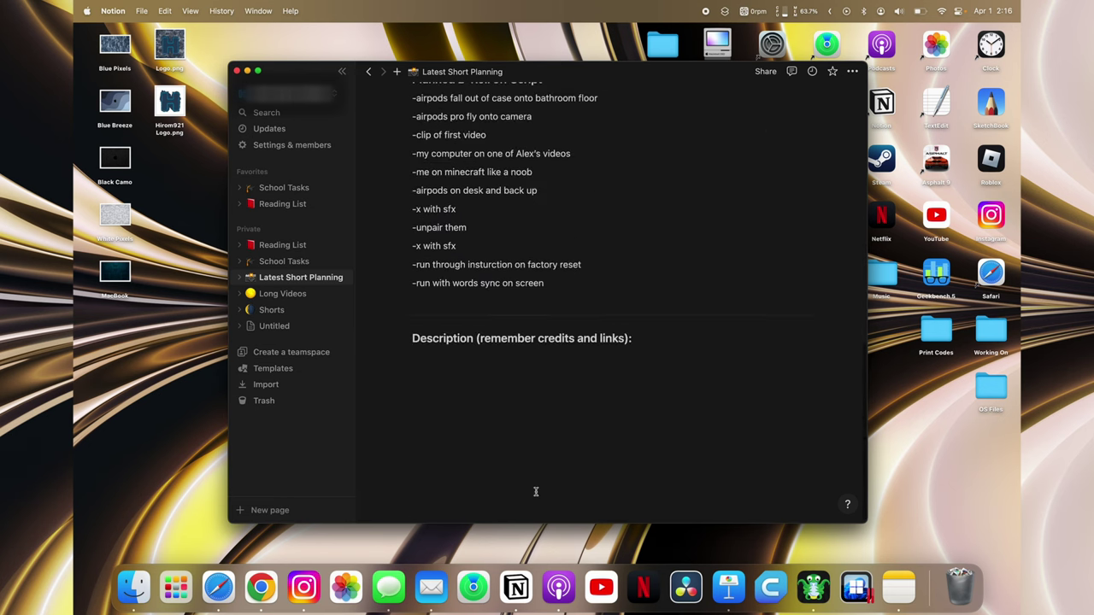
scroll(590, 447, up, 15)
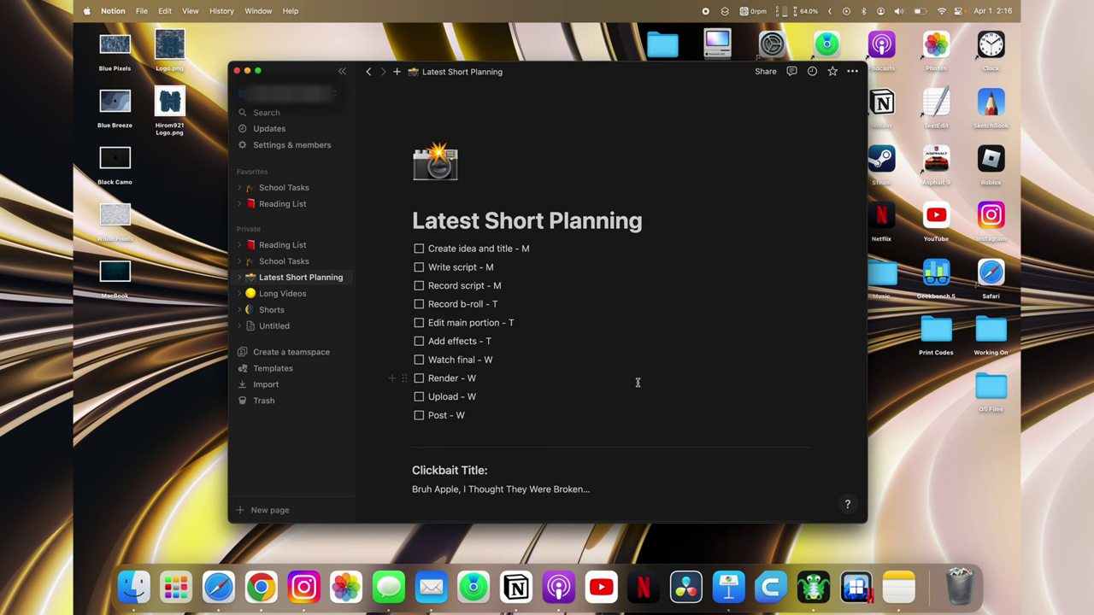
- Close Notion, open the YouTube app, and go to Almost Everything Apple via the expanded Subscriptions
click(236, 71)
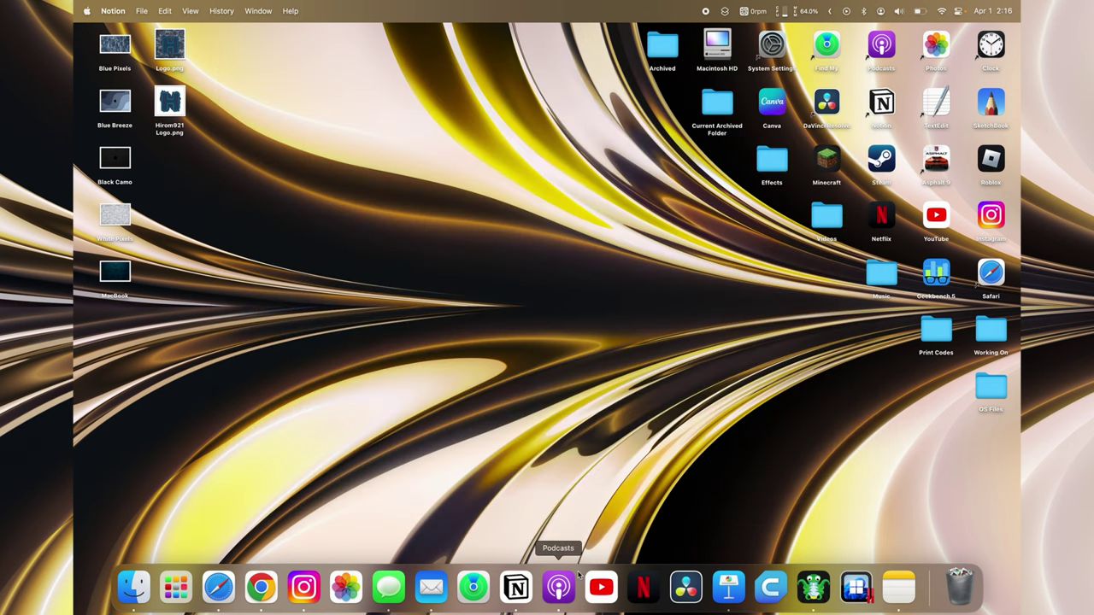
click(599, 582)
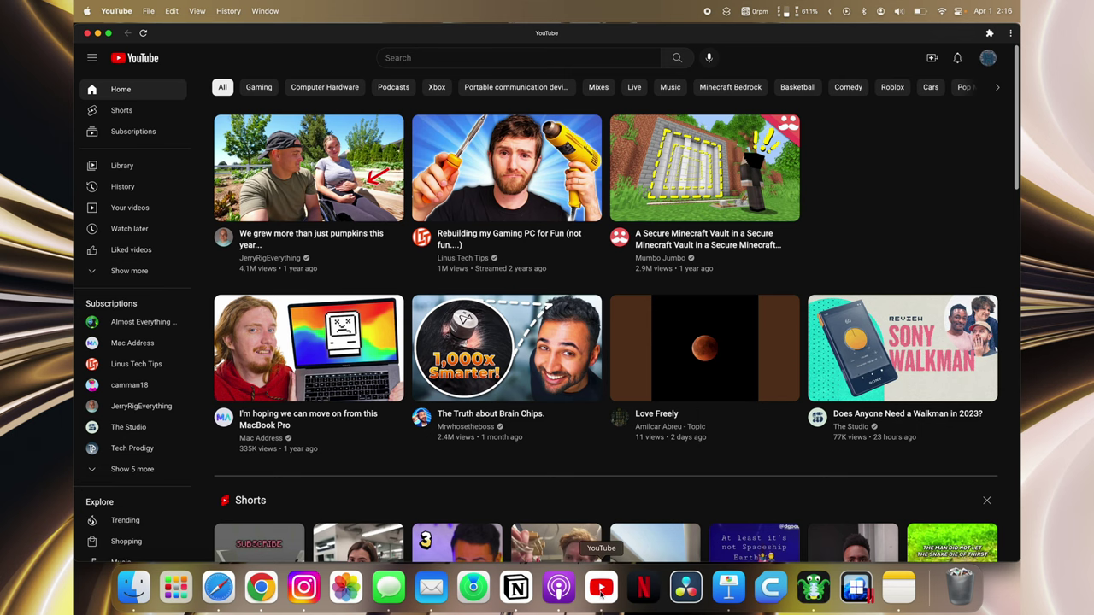
click(177, 483)
scroll(171, 479, down, 1)
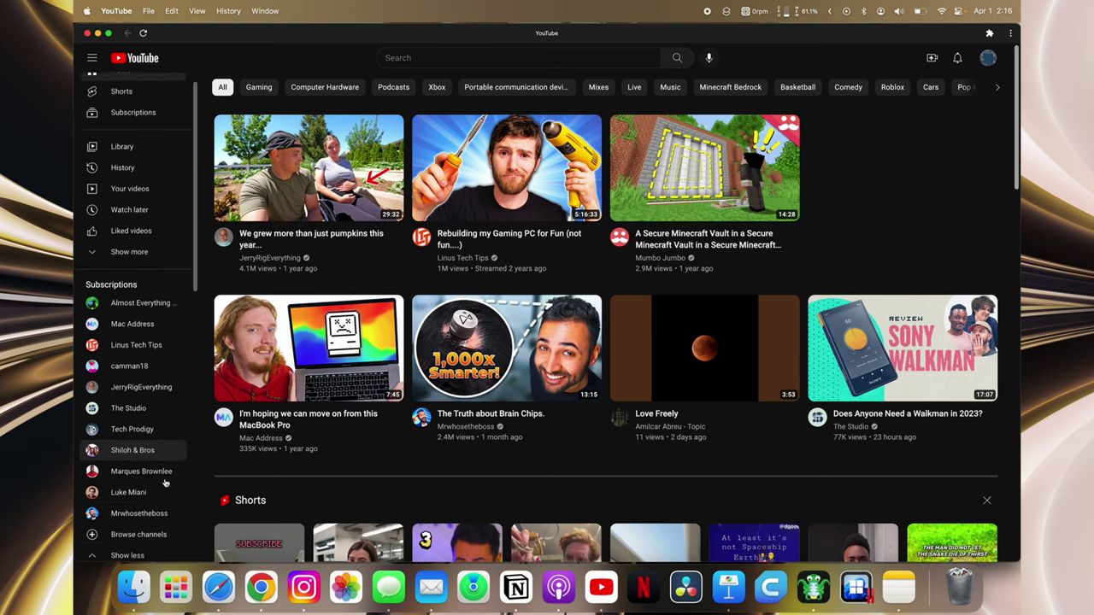
click(154, 293)
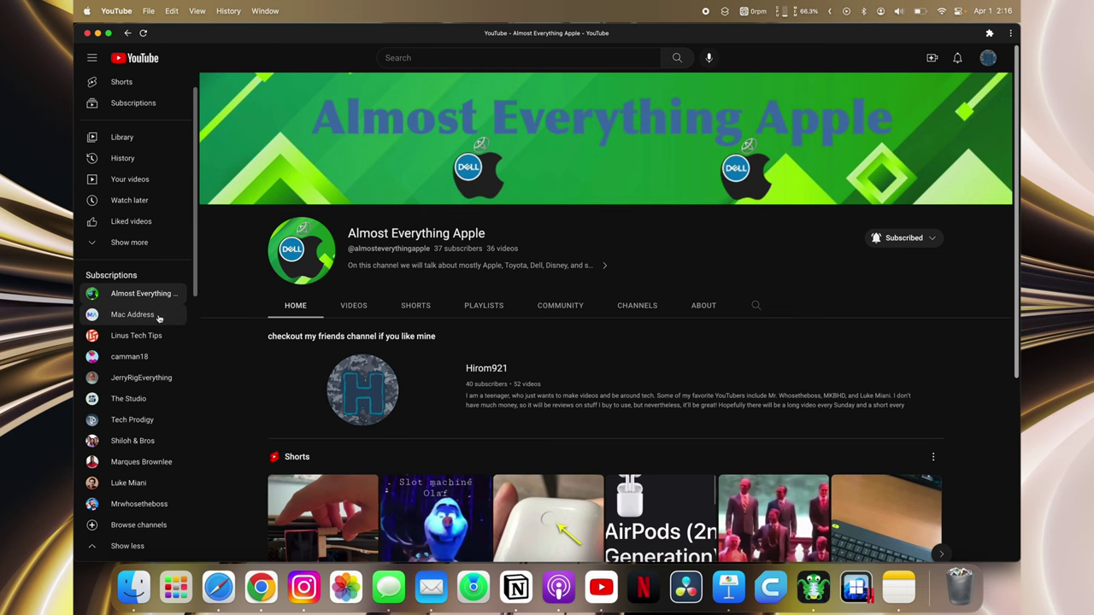
- Open the Mac Address channel and scroll through its uploaded videos
click(158, 315)
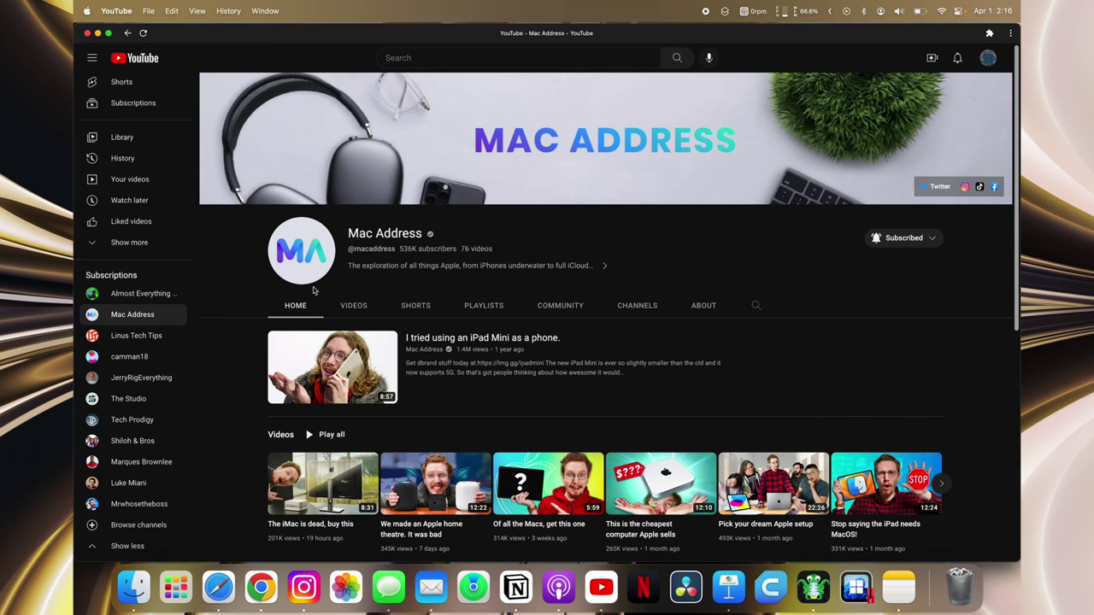
click(351, 305)
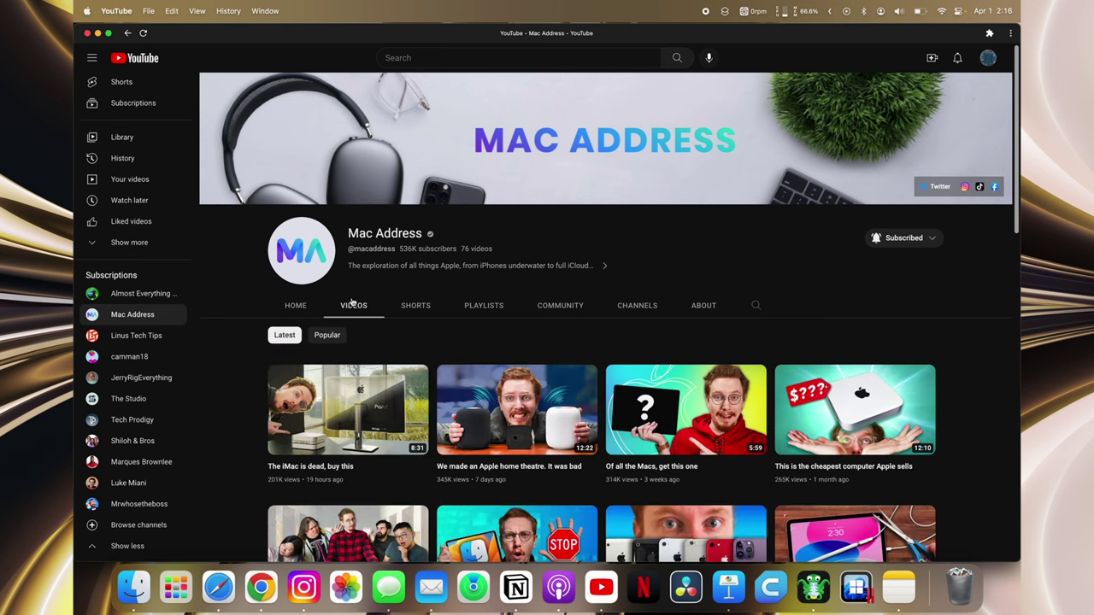
scroll(549, 390, down, 1)
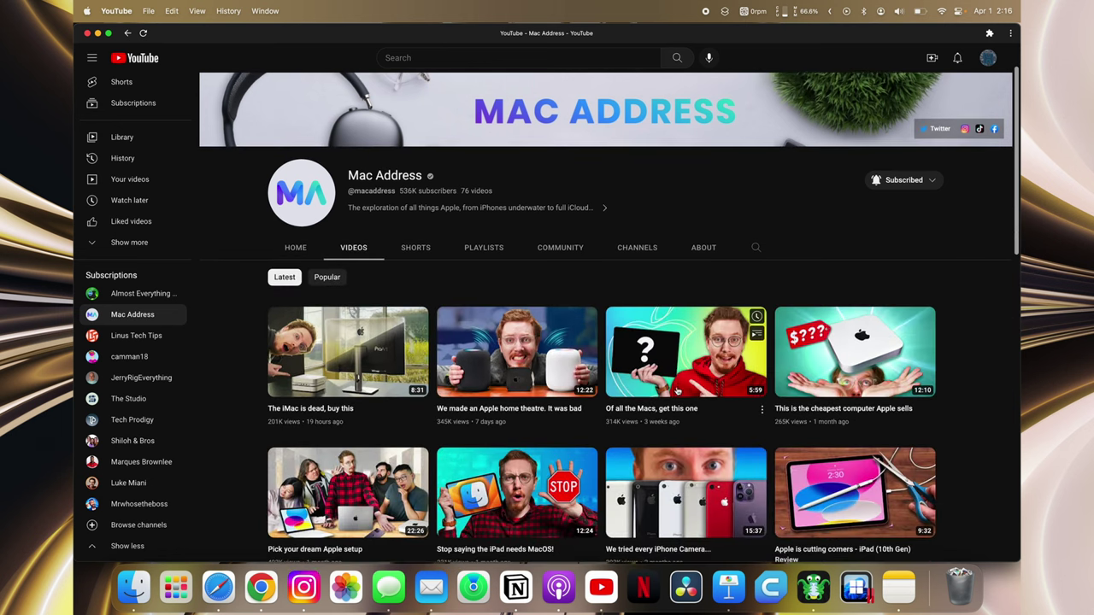
scroll(547, 391, down, 2)
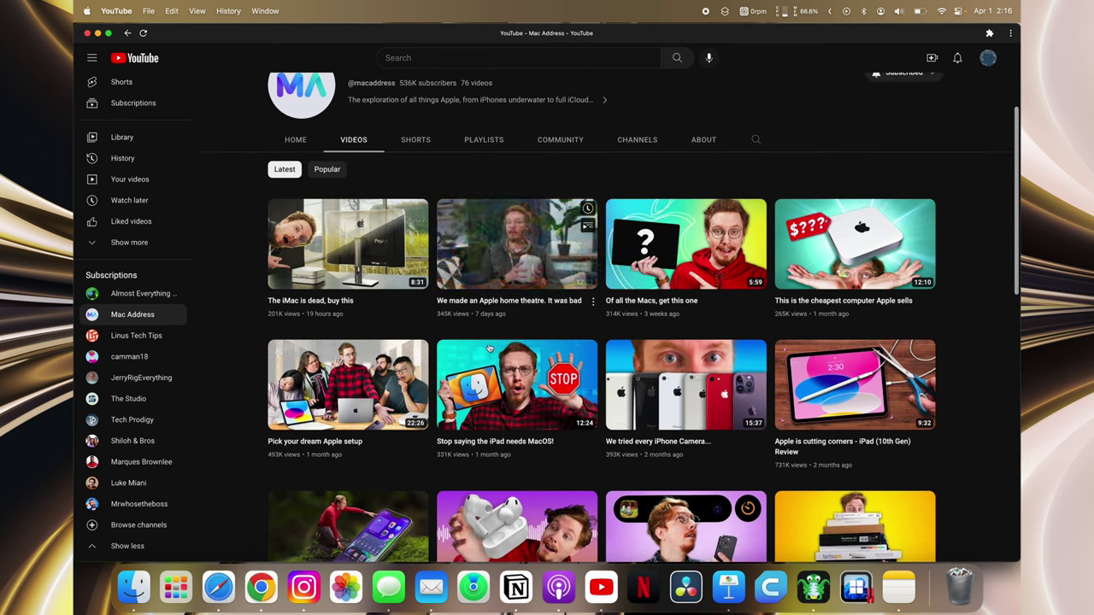
scroll(513, 461, down, 3)
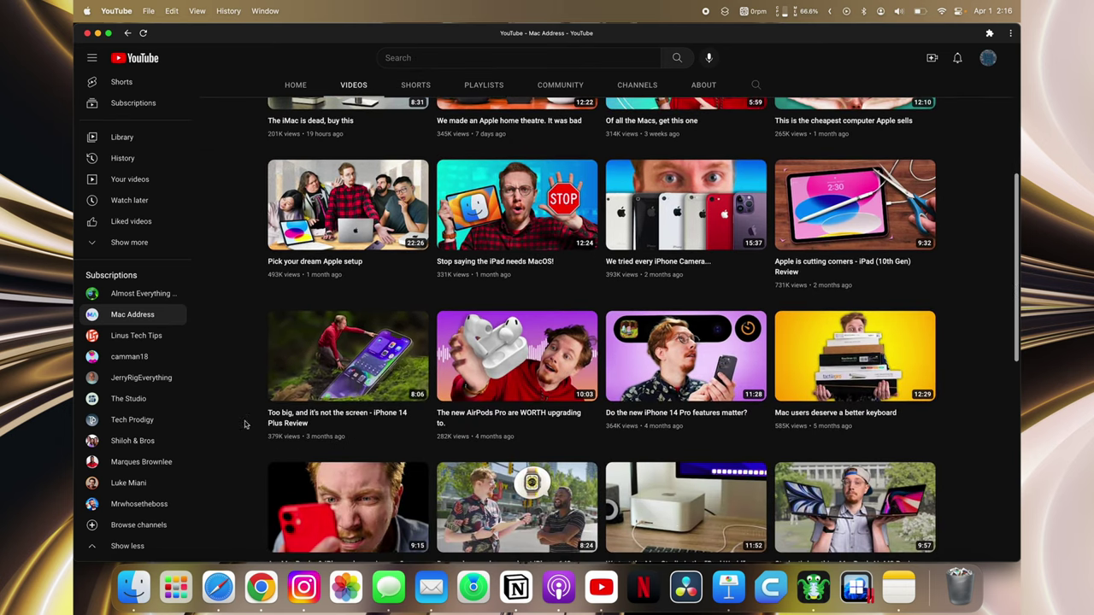
- Show the Linus Tech Tips channel's Videos tab with its latest uploads
click(167, 336)
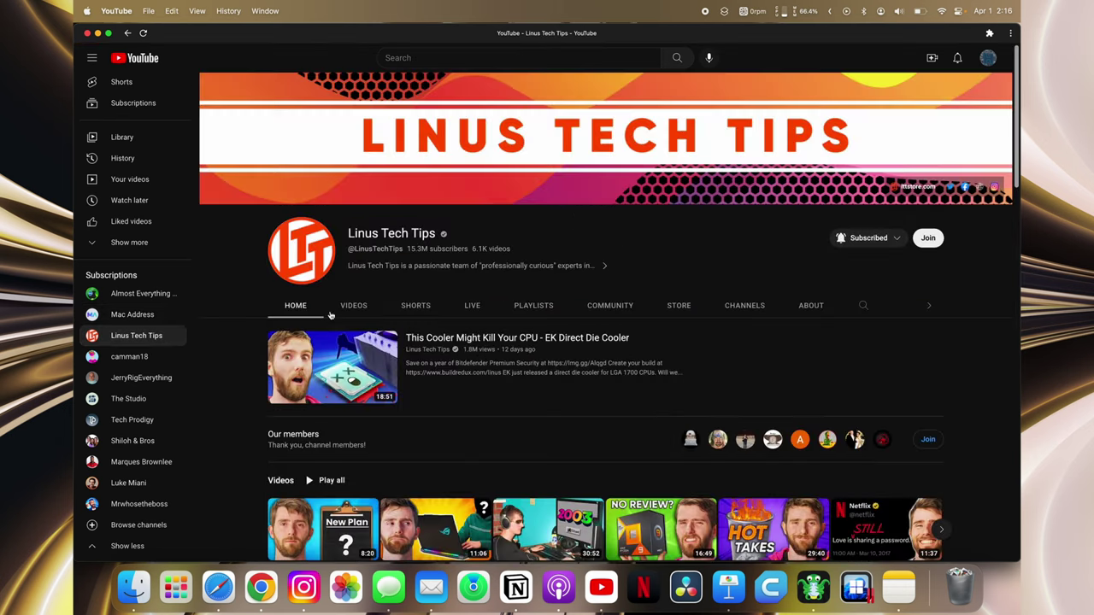
click(352, 306)
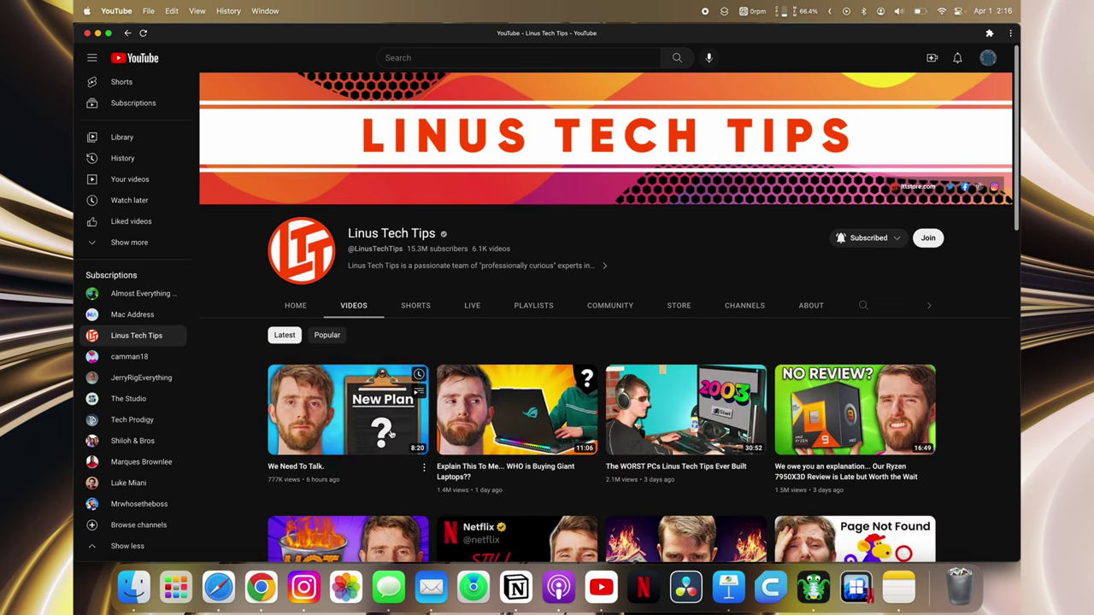
scroll(354, 342, down, 2)
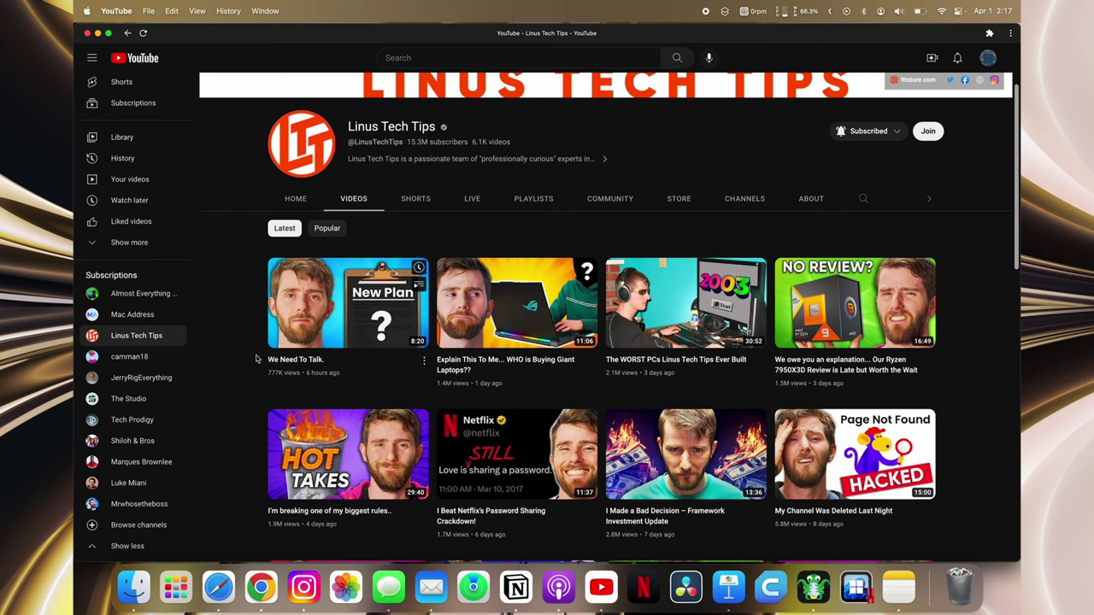
- Browse the Minecraft channel's latest videos, then JerryRigEverything and The Studio channels
click(148, 353)
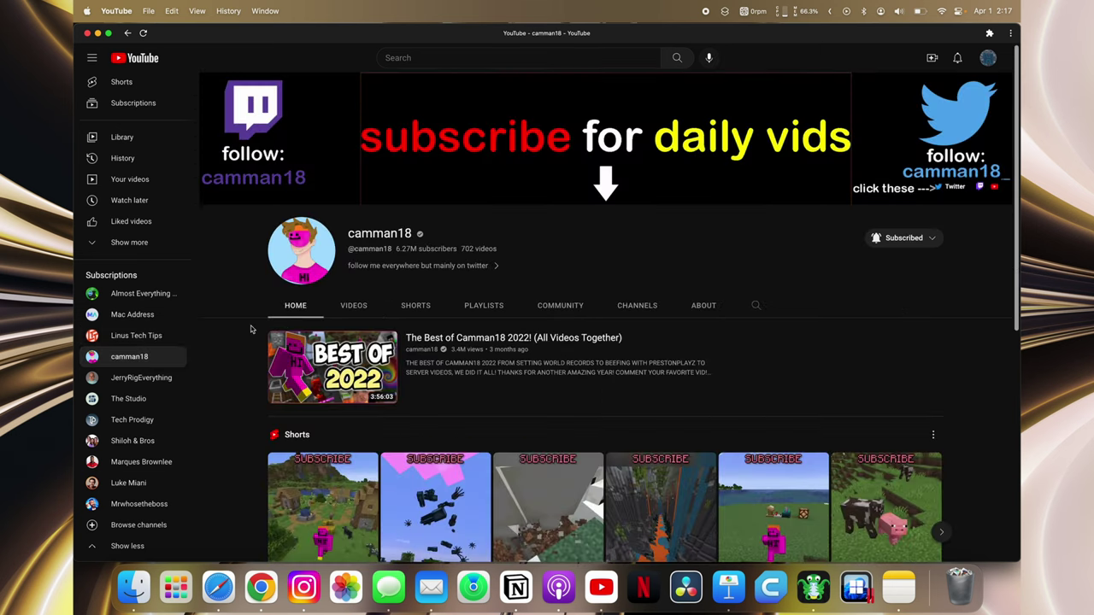
click(354, 305)
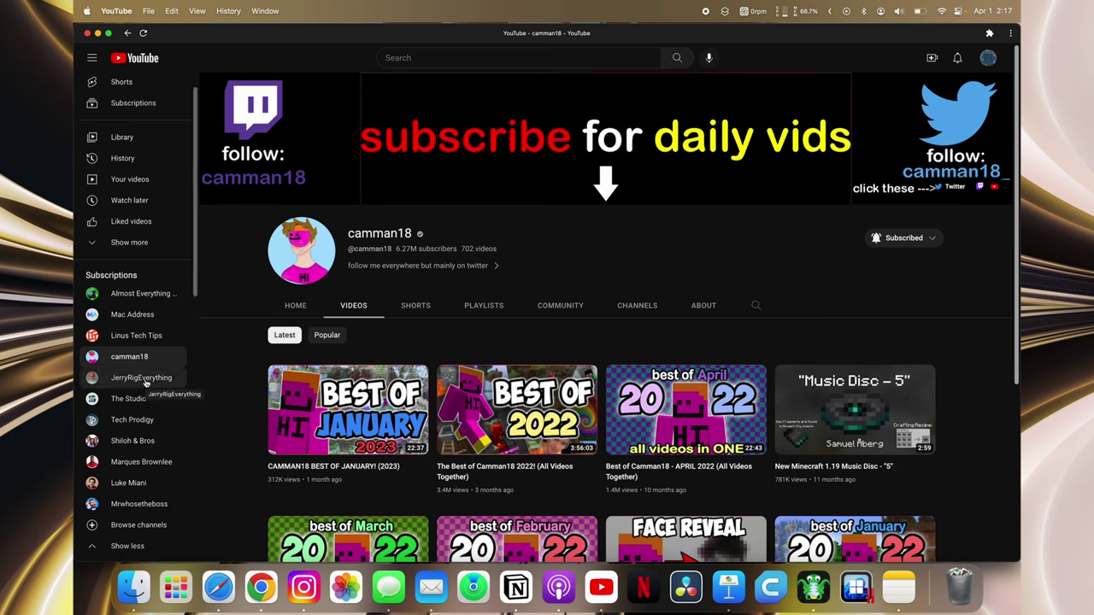
click(145, 380)
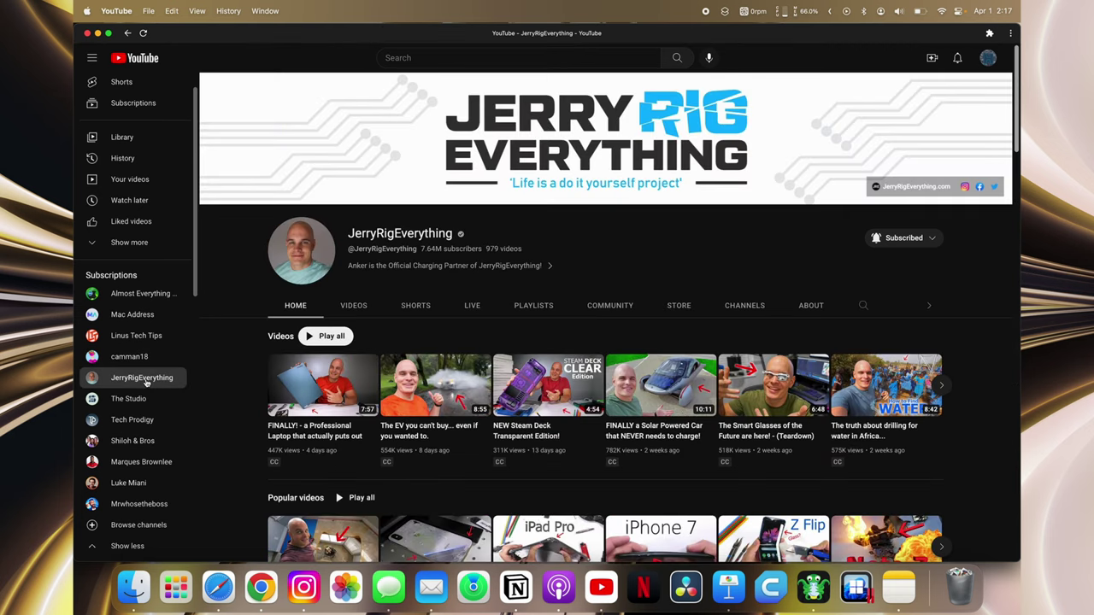
click(139, 405)
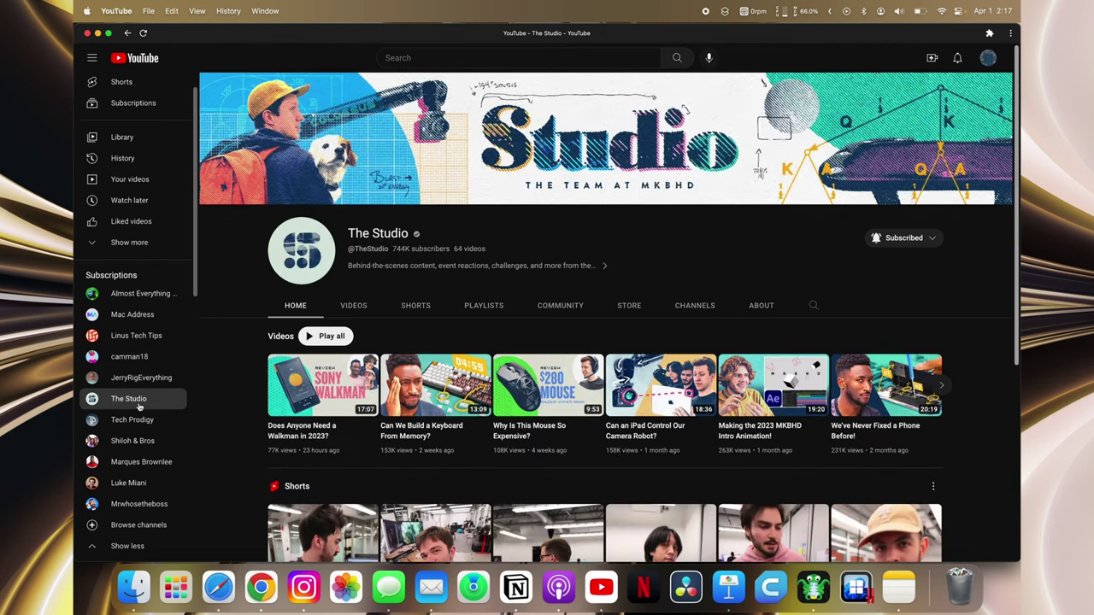
click(137, 418)
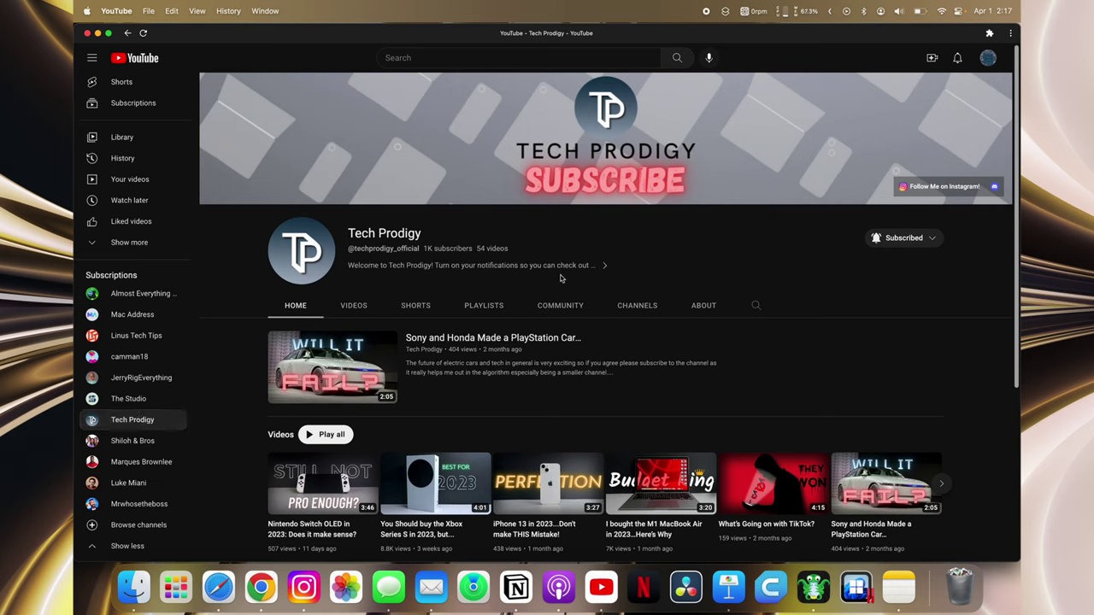
click(355, 305)
scroll(510, 431, down, 10)
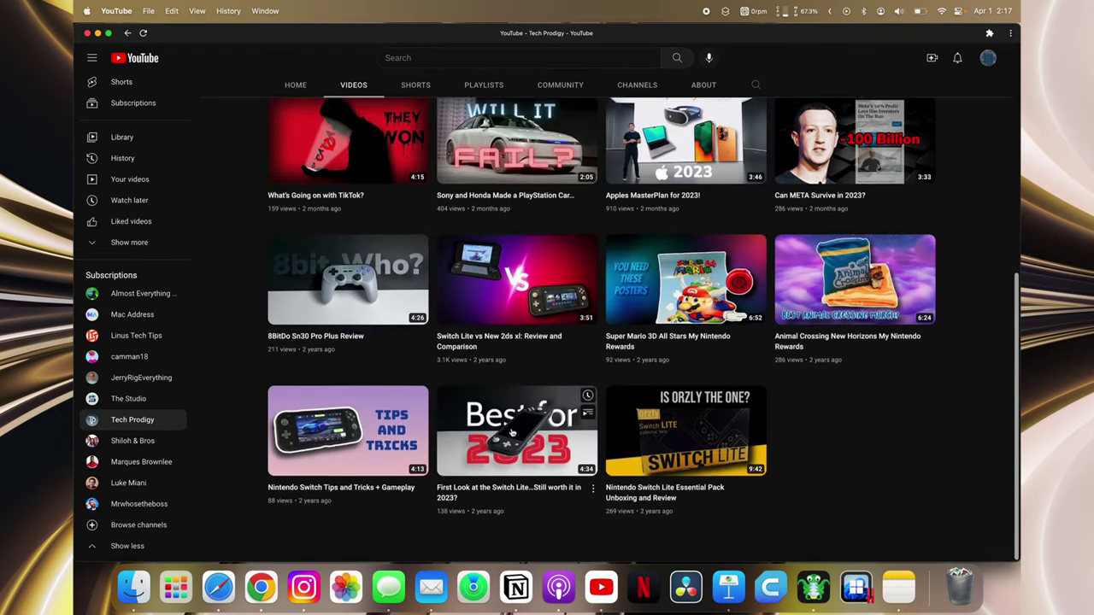
scroll(598, 393, up, 10)
scroll(695, 351, down, 10)
scroll(696, 351, up, 5)
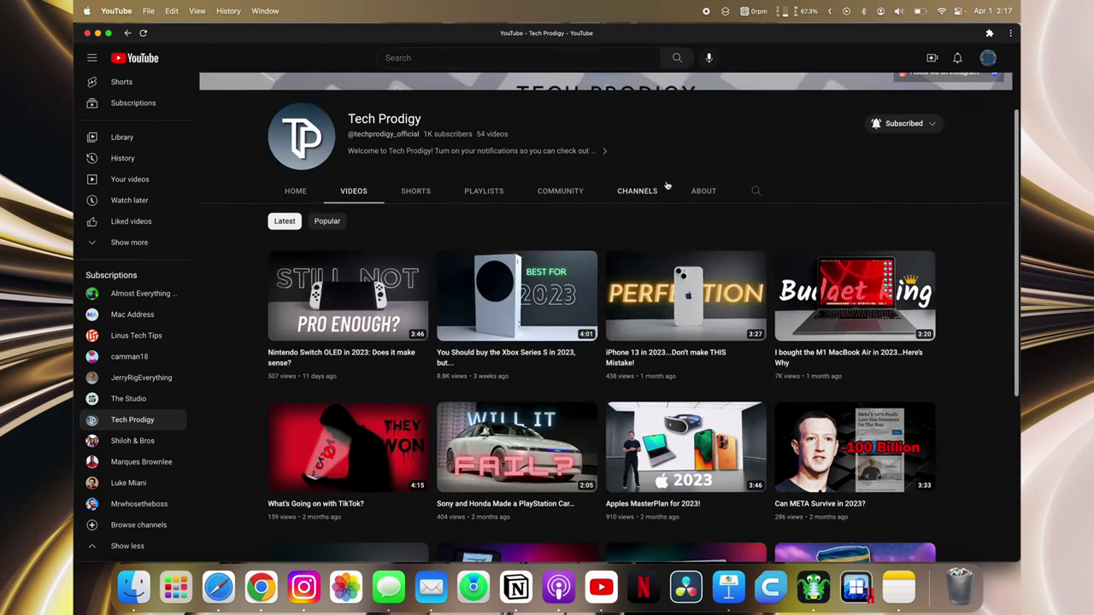
- Read Tech Prodigy's About info, then visit the 5.56M-subscriber family channel and MKBHD
click(702, 191)
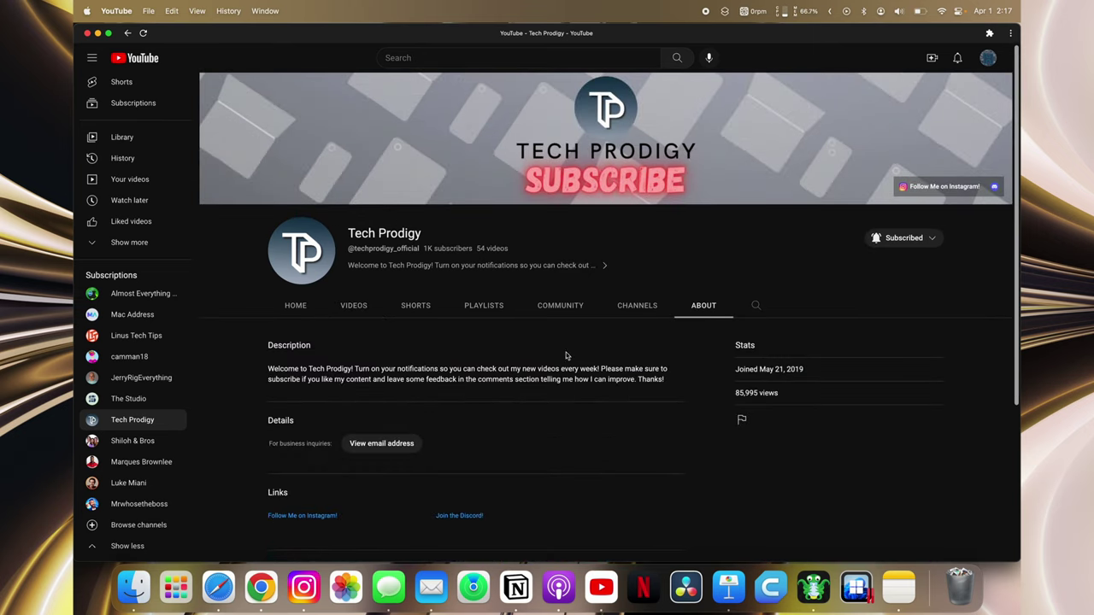
click(128, 441)
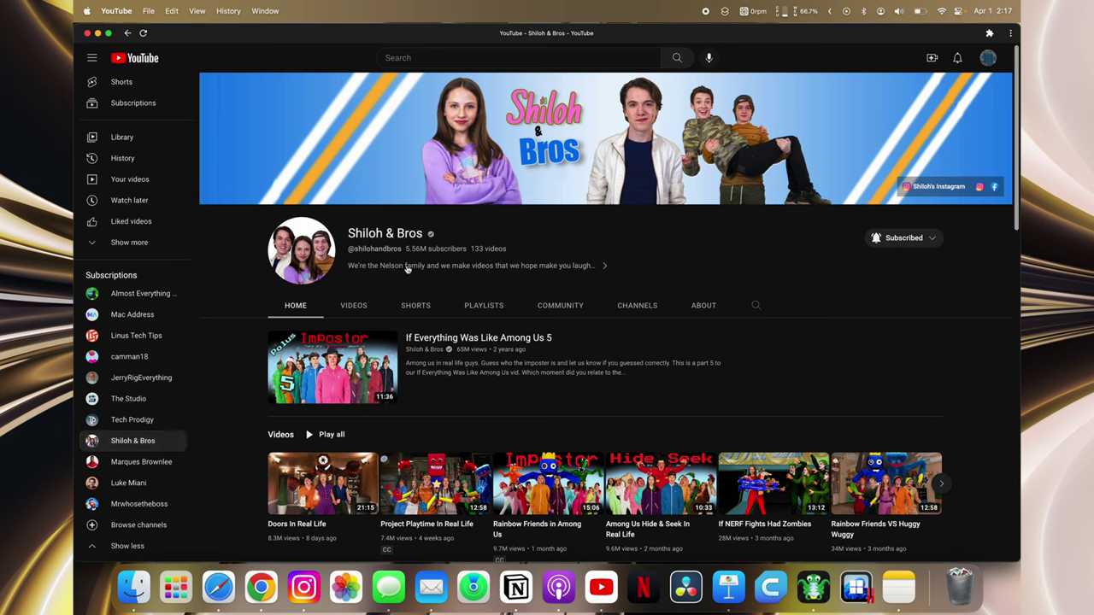
click(126, 461)
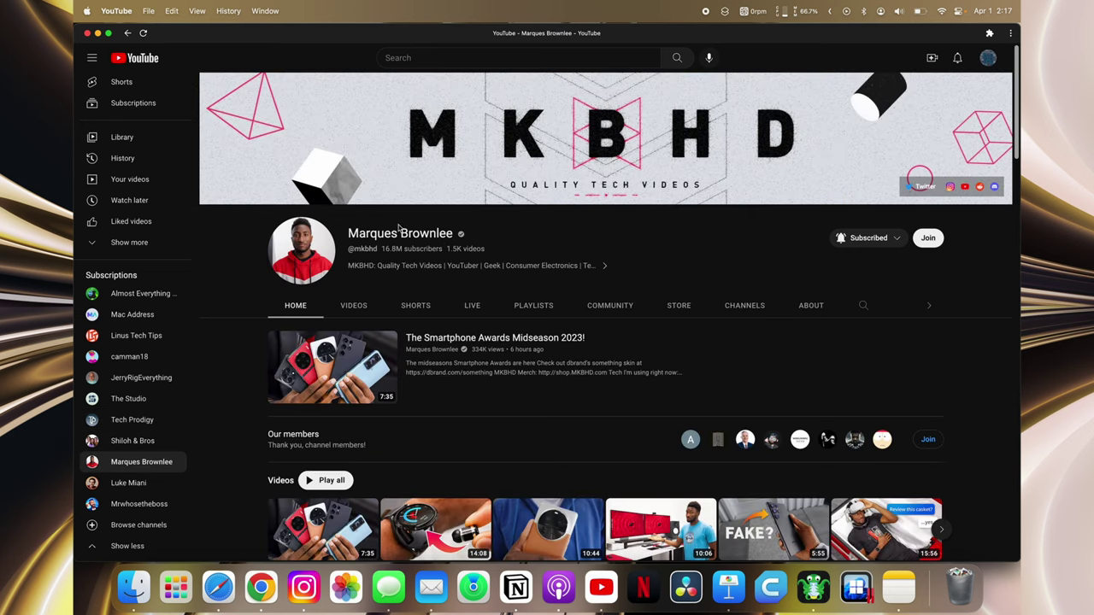
- Skim MKBHD's latest uploads, then go to the 438K-subscriber computer channel
click(353, 305)
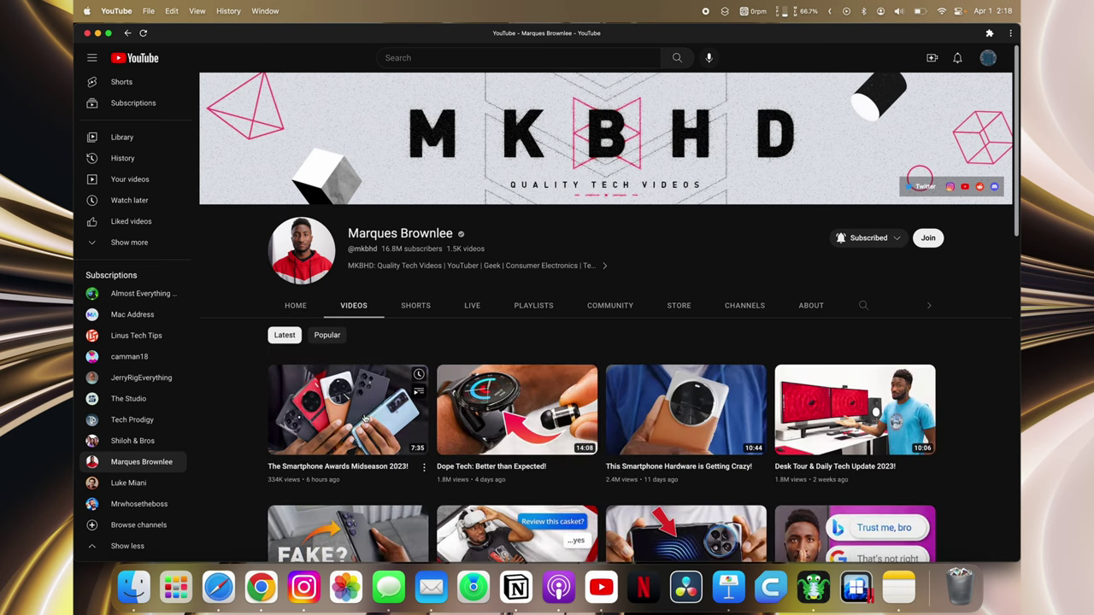
mouse_move(353, 430)
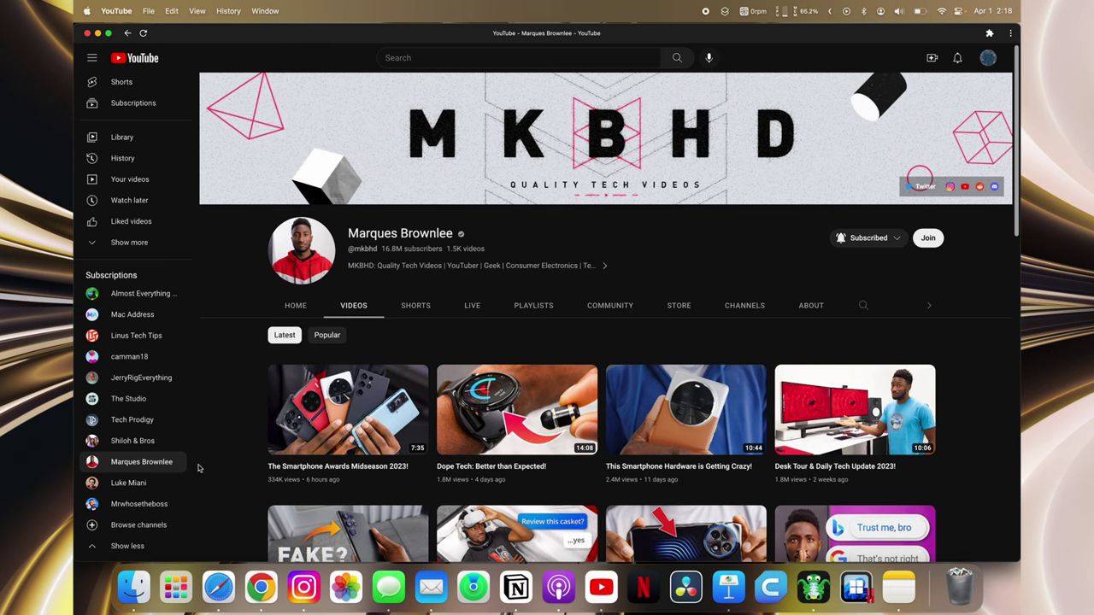
click(163, 484)
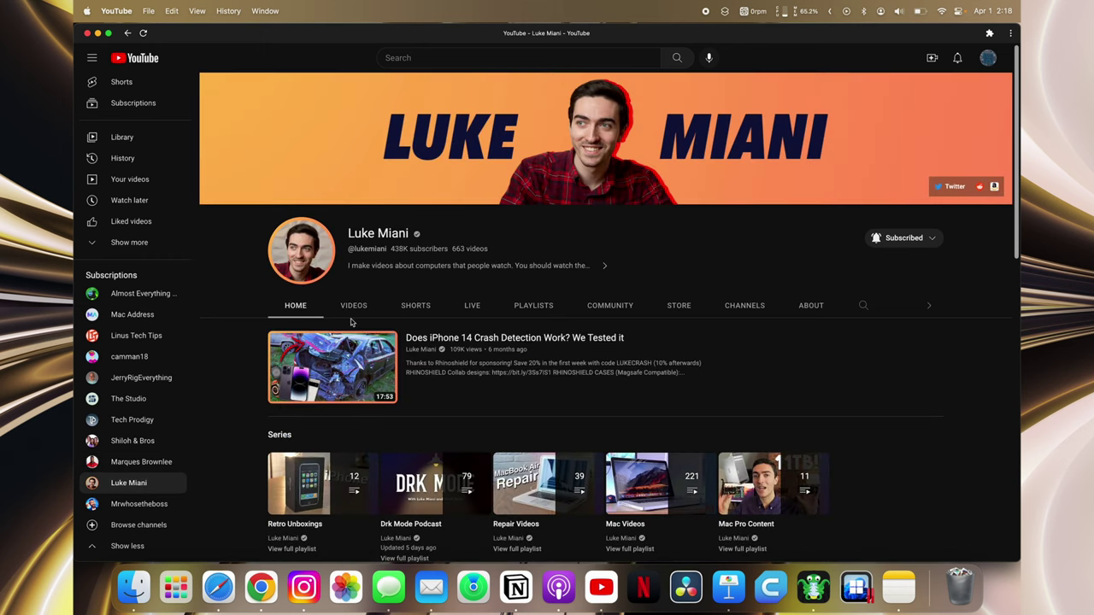
- Browse the computer channel's uploads and Drk Mode live streams, then return to its home page
click(353, 305)
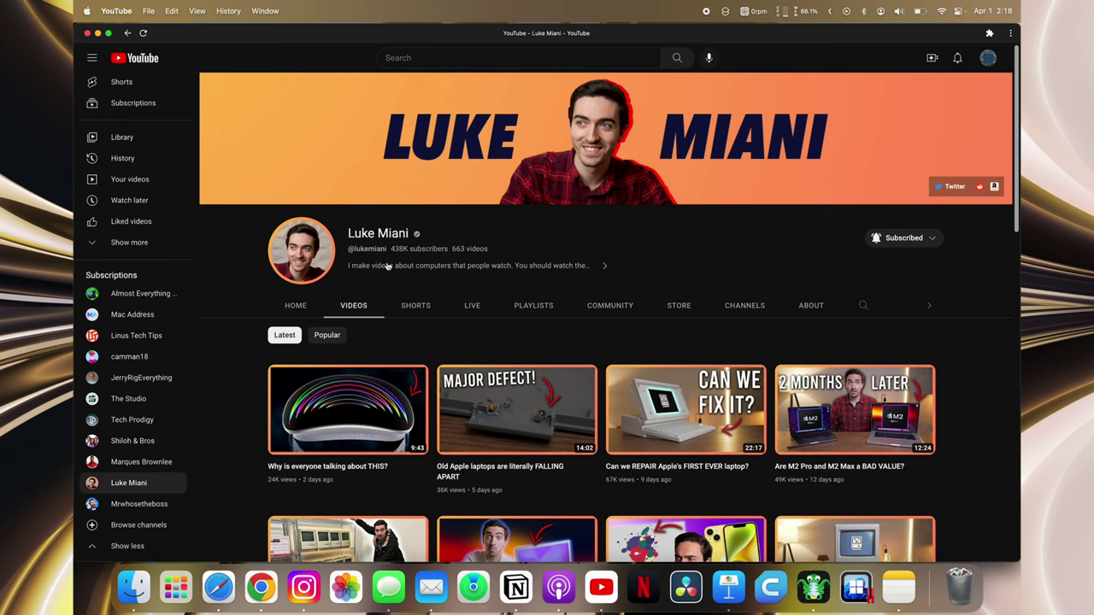
click(471, 306)
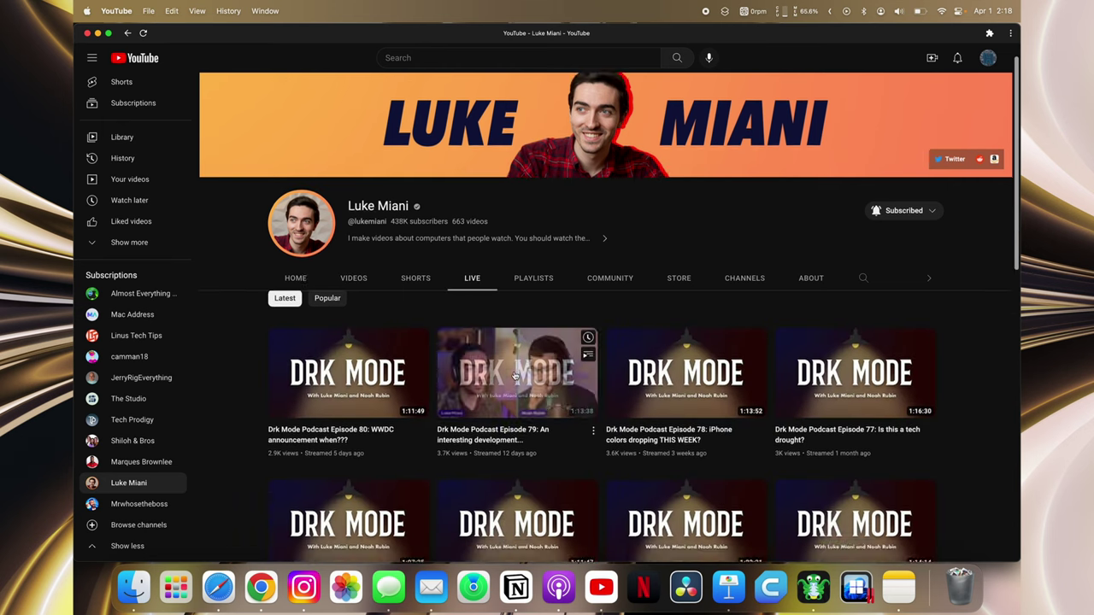
scroll(517, 368, down, 3)
scroll(419, 333, down, 10)
scroll(320, 289, up, 15)
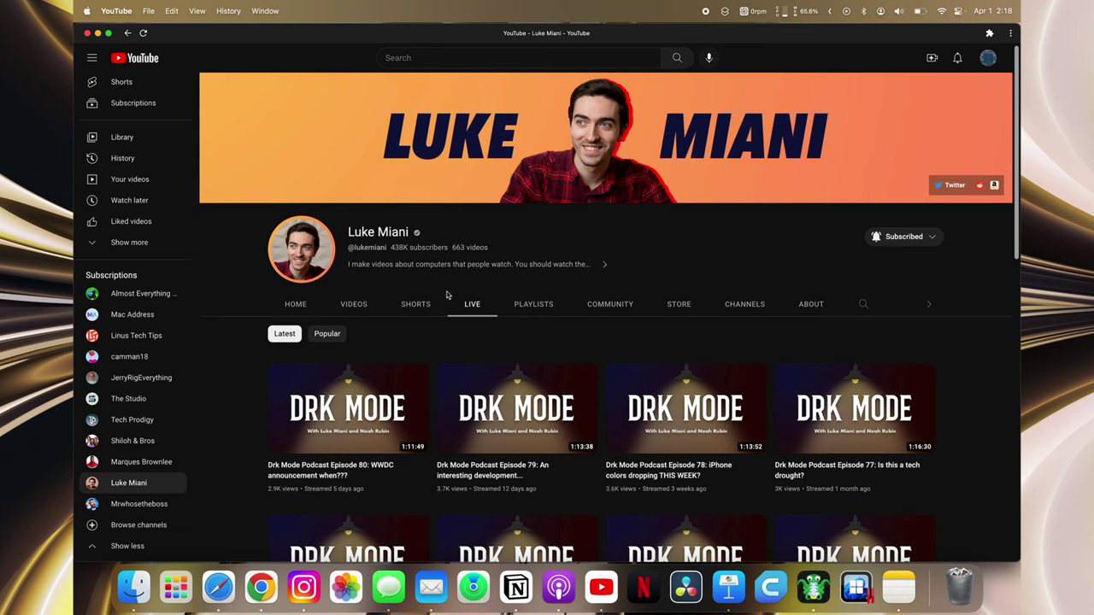
click(353, 304)
click(292, 307)
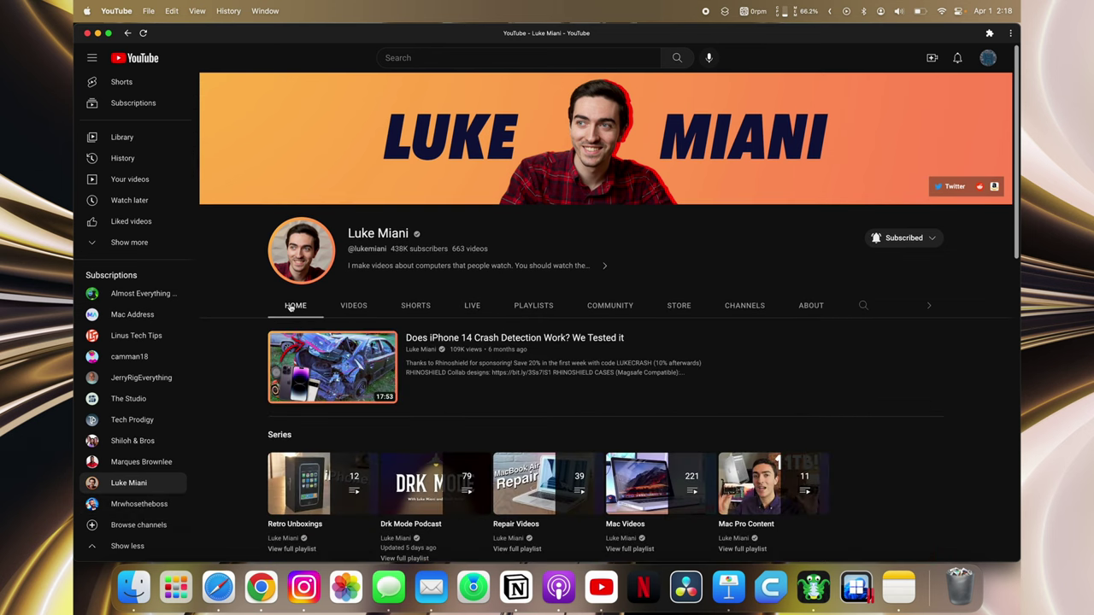
- Scroll through the 13.8M-subscriber tech channel's latest uploaded videos
click(130, 503)
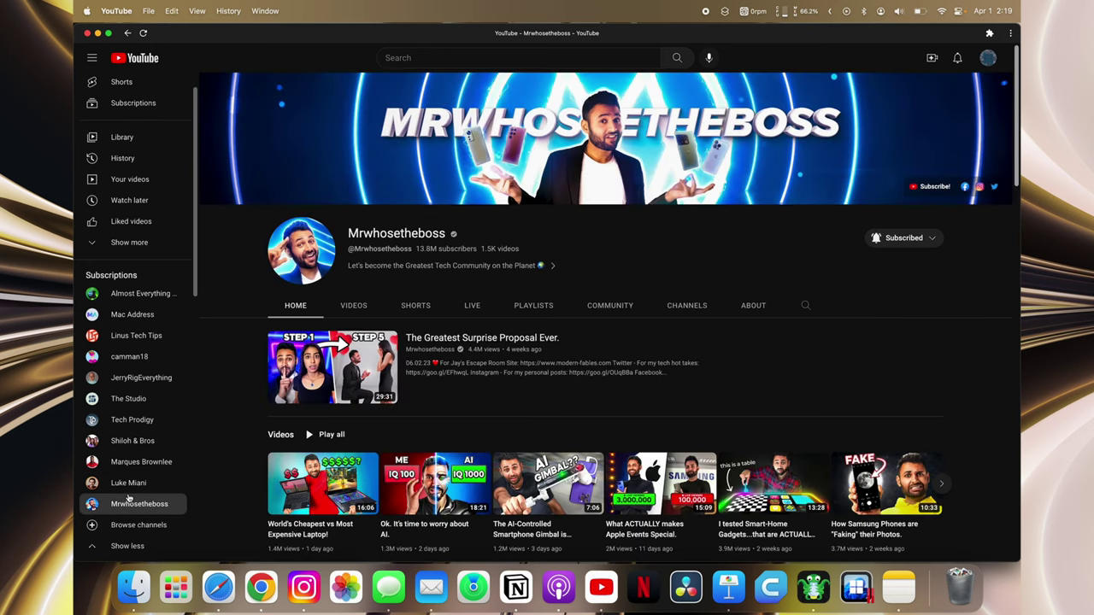
click(365, 304)
scroll(513, 384, down, 6)
scroll(578, 386, down, 4)
scroll(445, 177, up, 10)
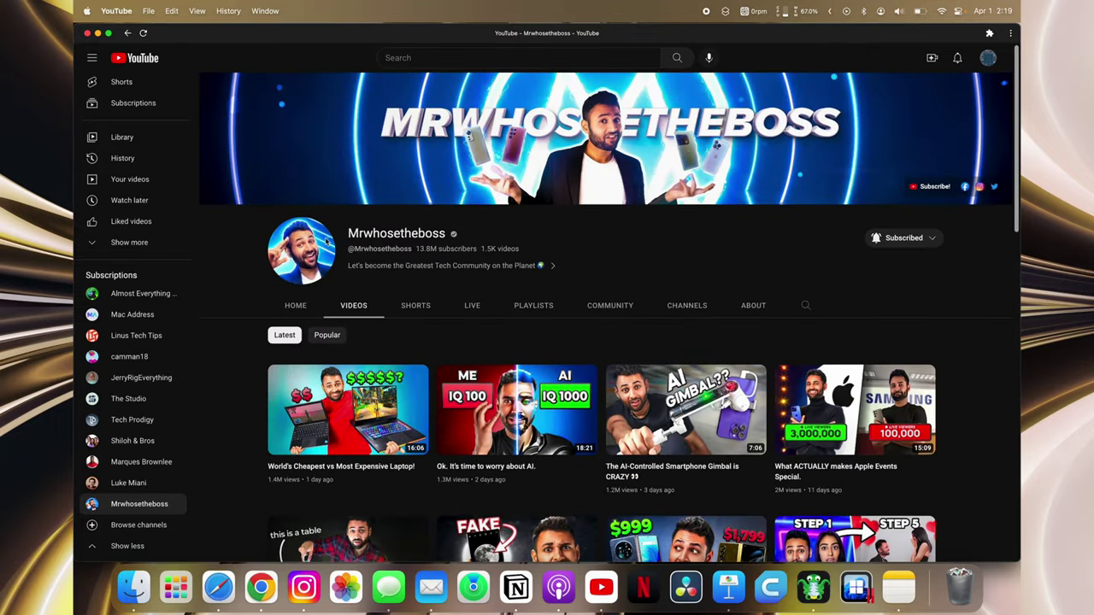
scroll(142, 97, up, 1)
- Browse the YouTube home feed with the subscriptions list collapsed to fewer channels
click(140, 97)
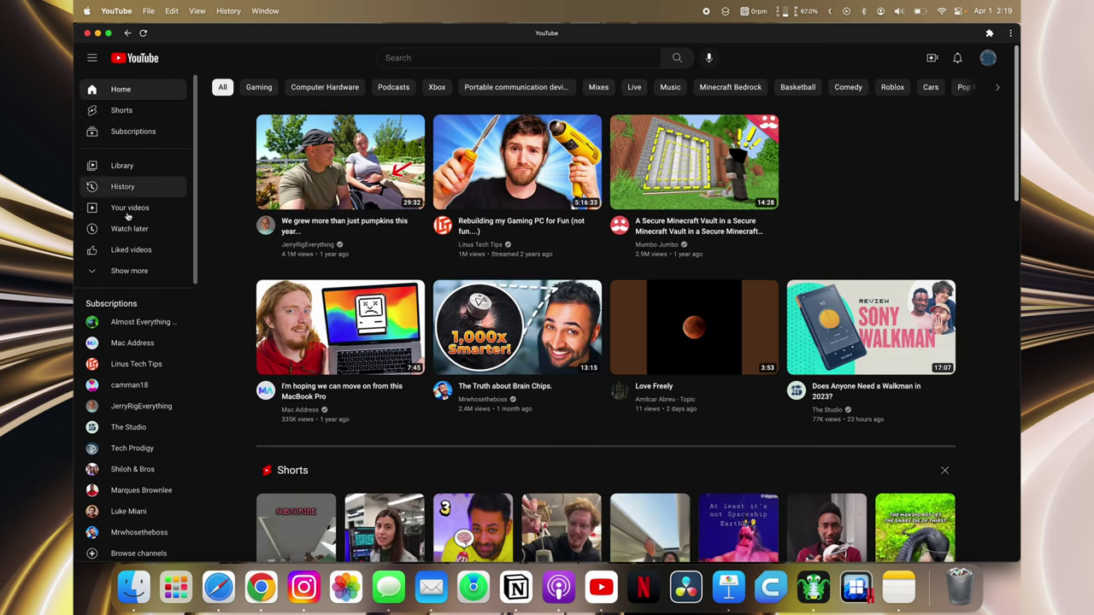
scroll(128, 376, down, 5)
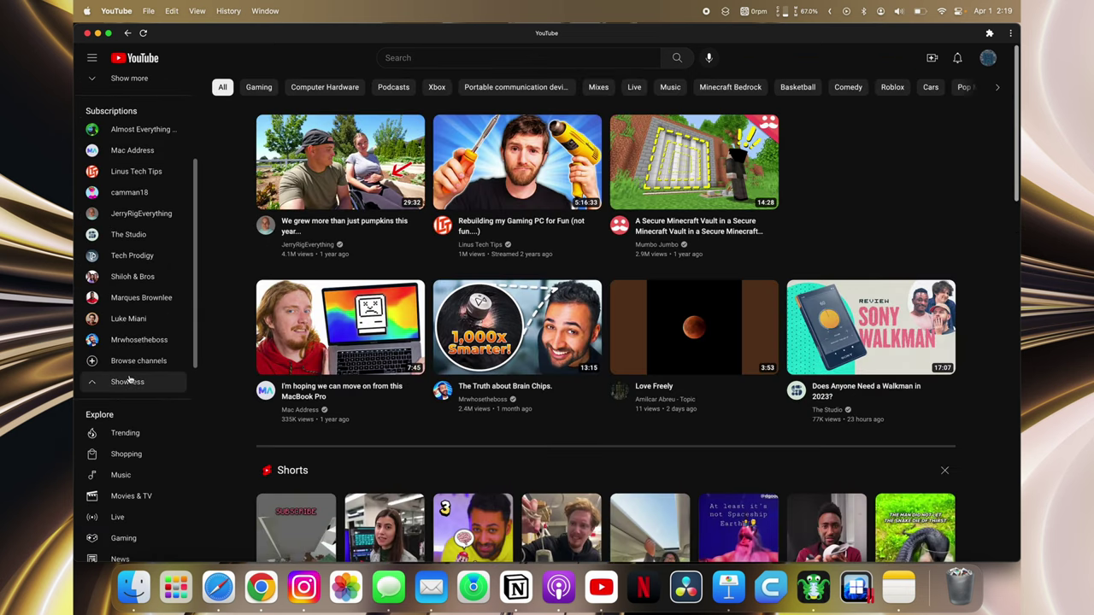
click(128, 381)
scroll(162, 325, up, 5)
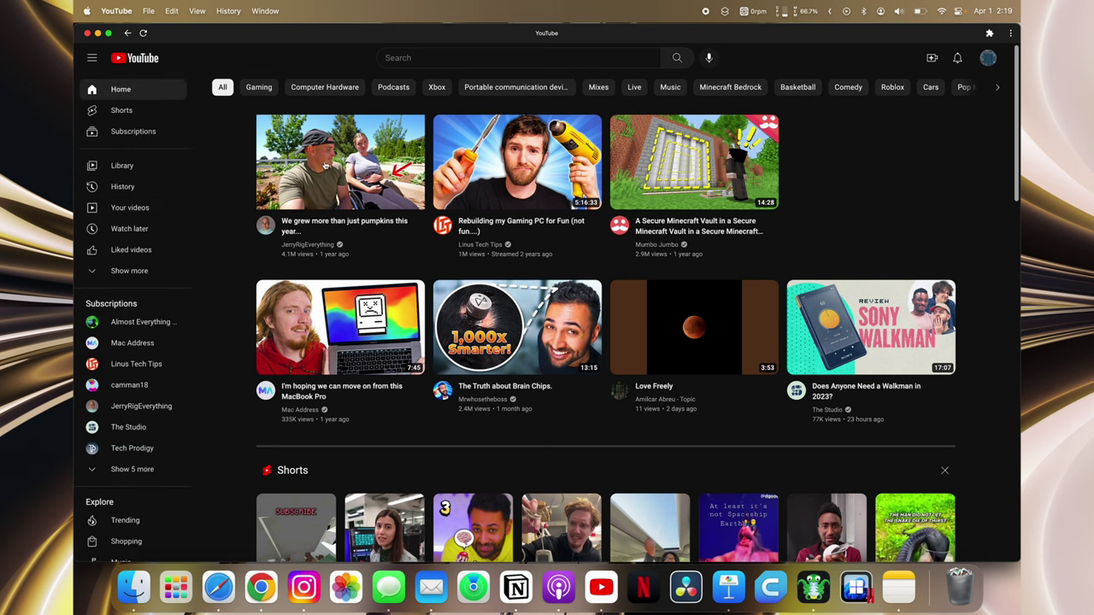
scroll(288, 256, down, 10)
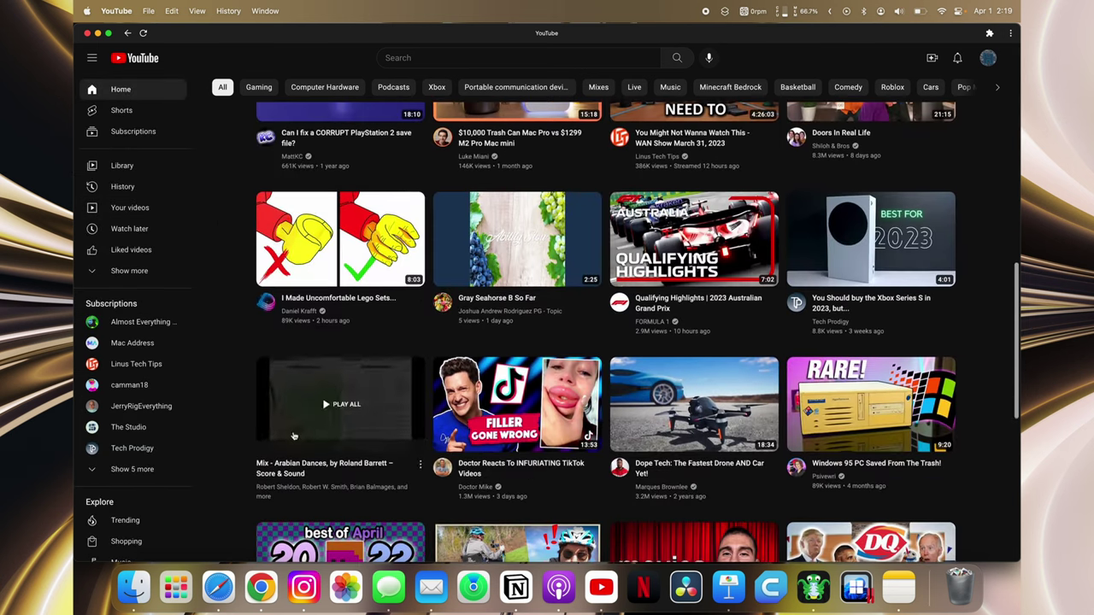
click(87, 32)
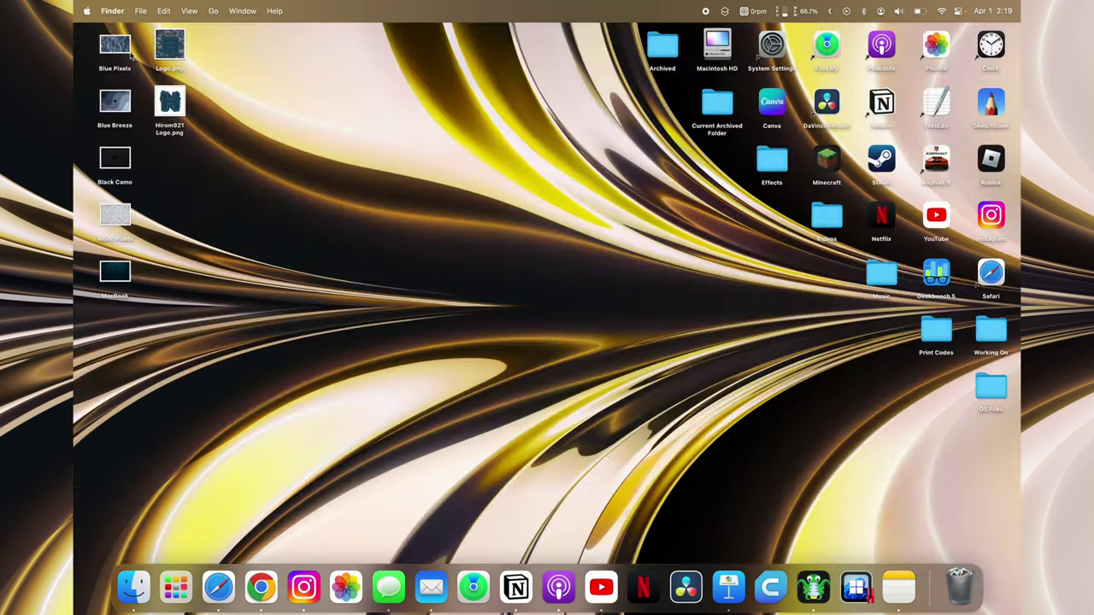
click(636, 589)
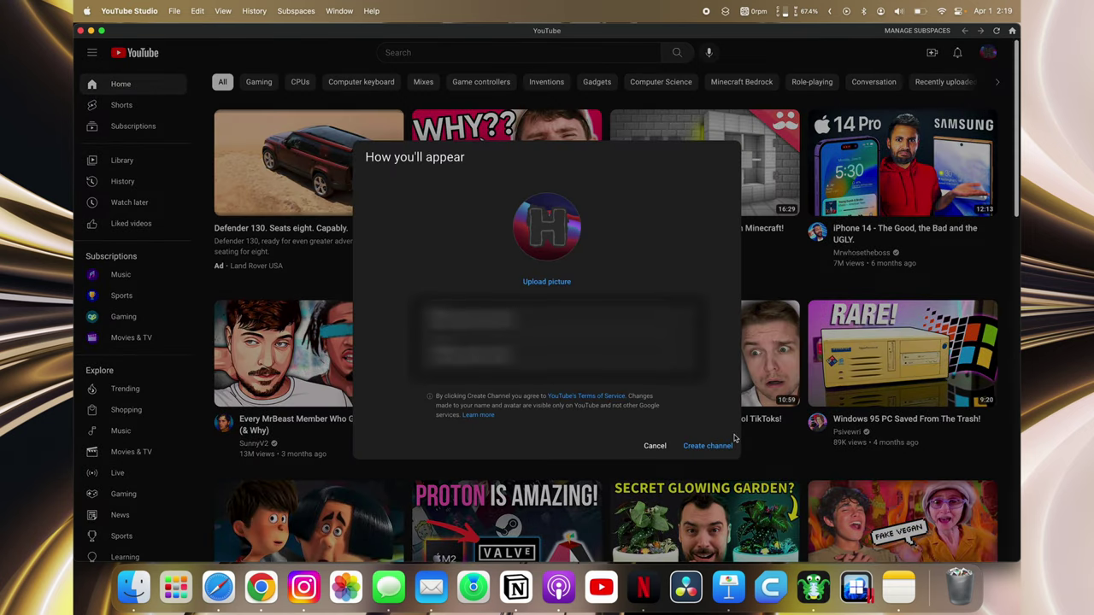
right_click(601, 587)
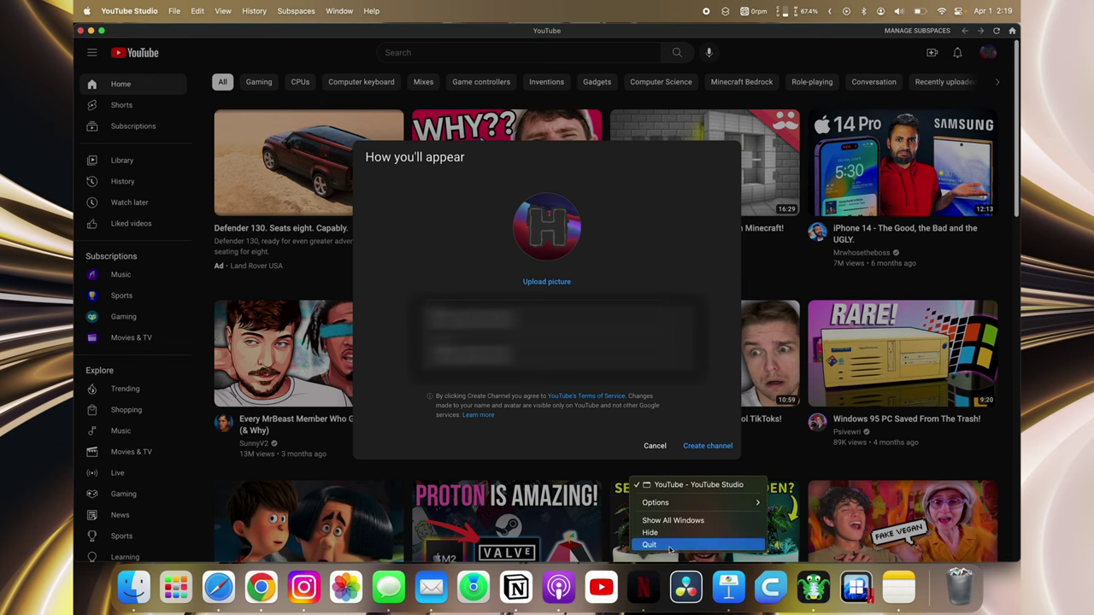
click(650, 545)
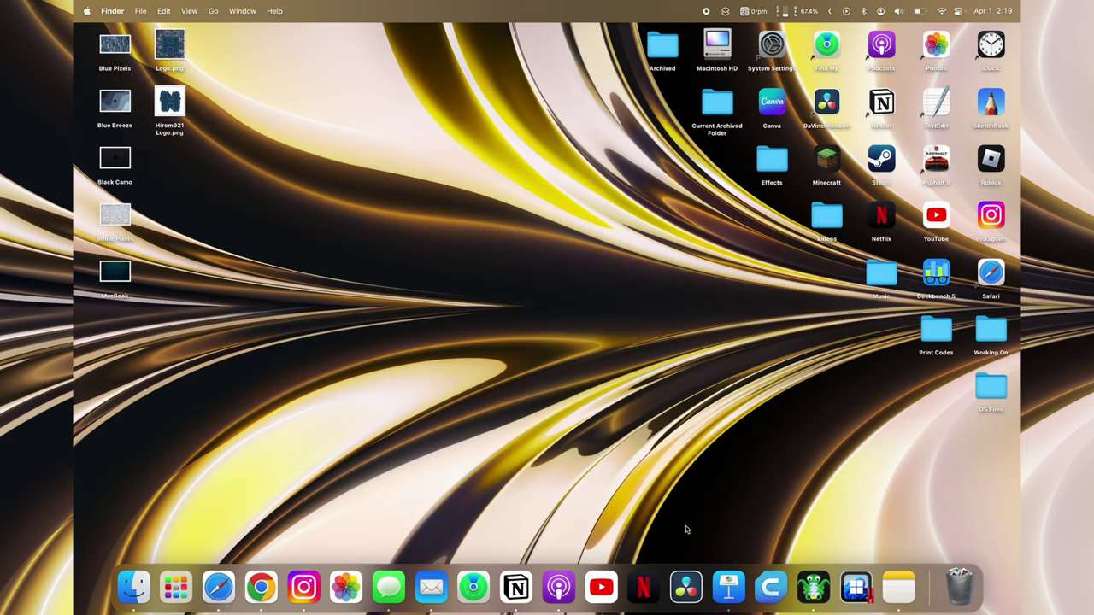
- Launch DaVinci Resolve, open the idk project, then quit with Cmd+Q
click(686, 587)
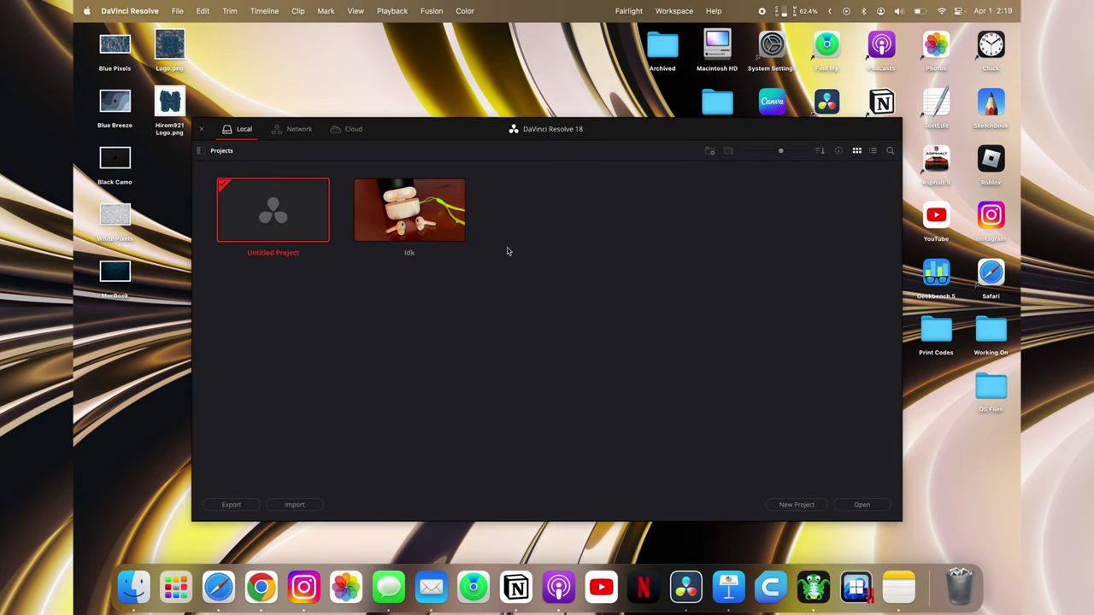
double_click(413, 221)
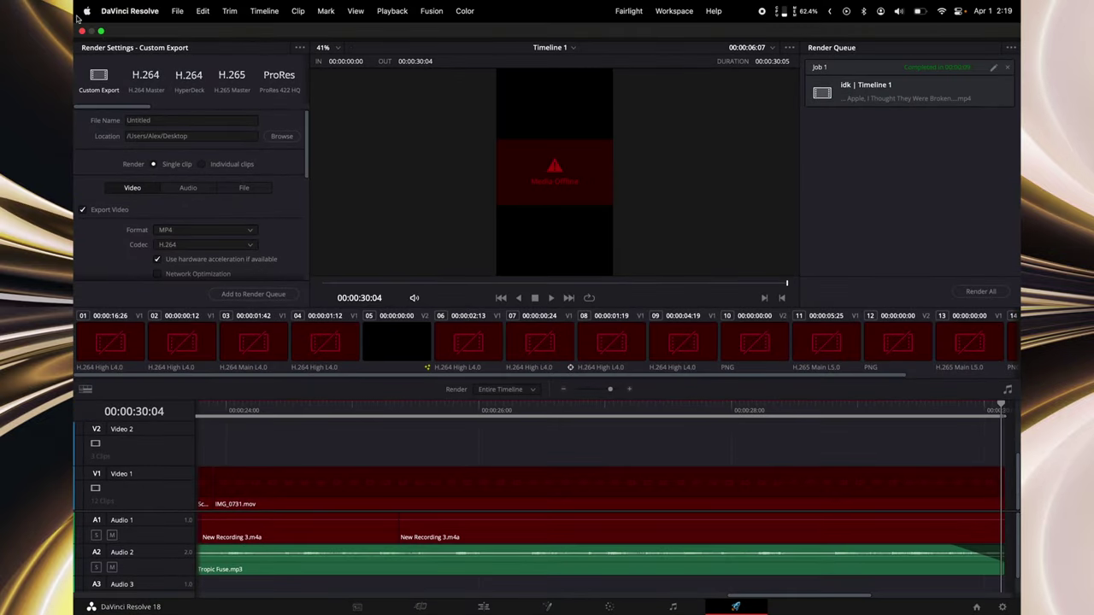
key(super+q)
- Relaunch Resolve, delete the idk project, and open Untitled Project
click(692, 585)
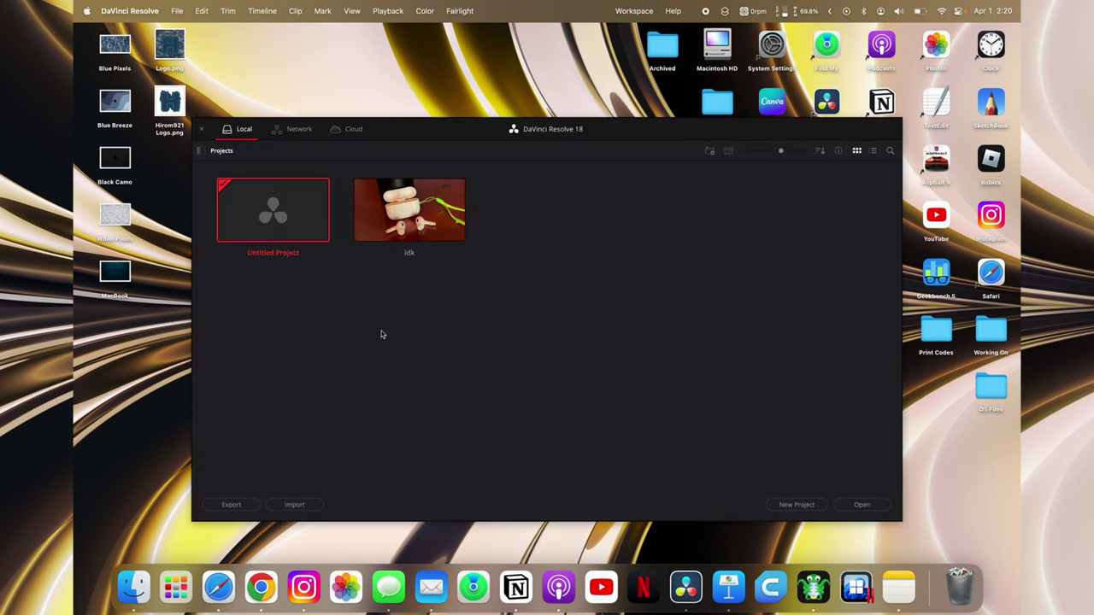
key(Delete)
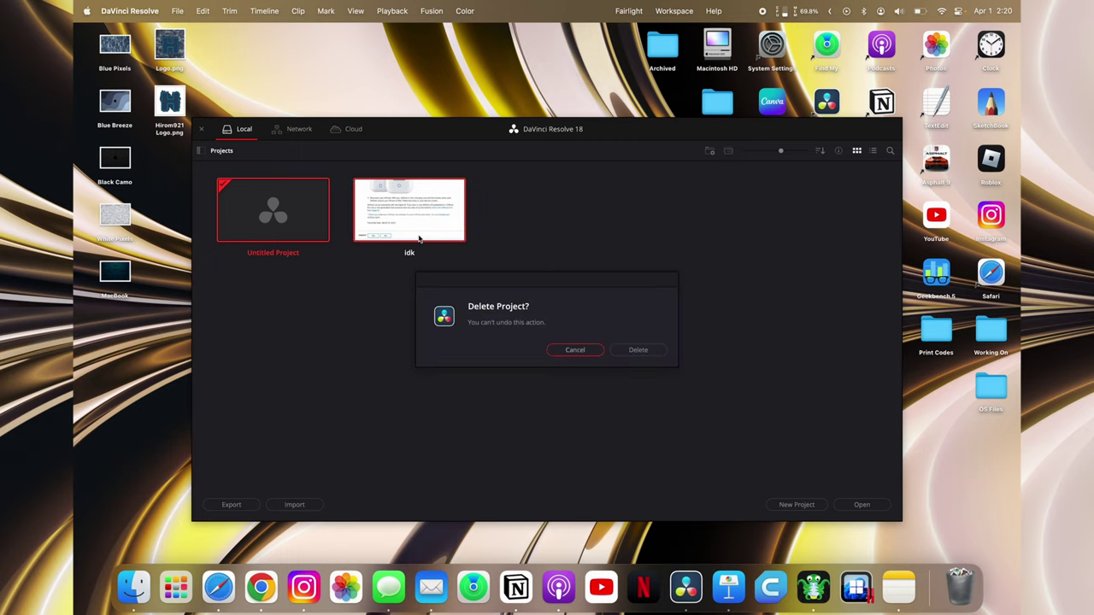
click(638, 351)
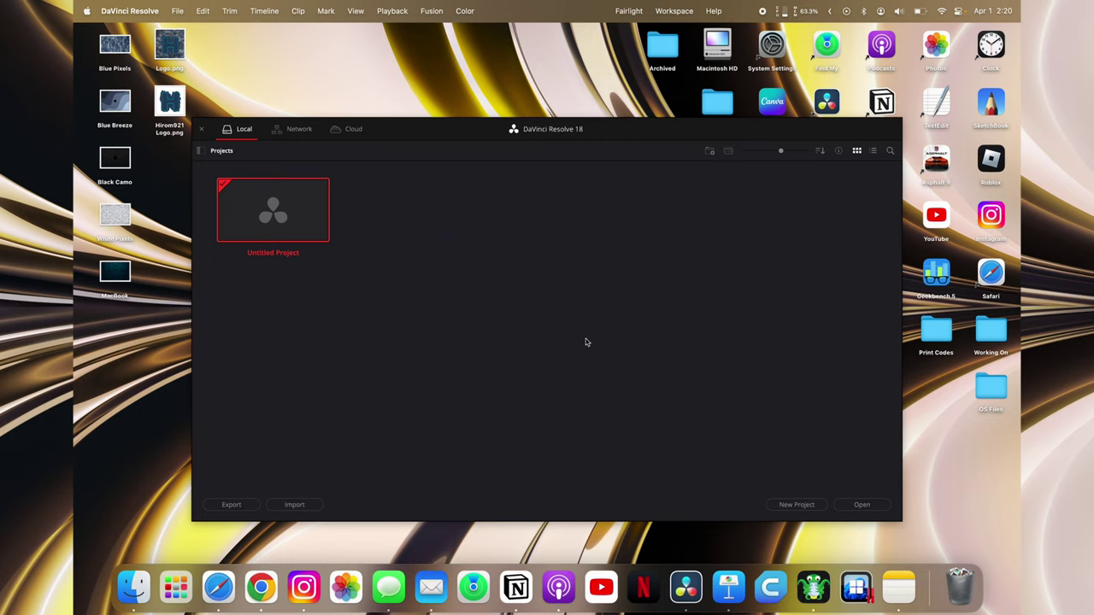
double_click(310, 234)
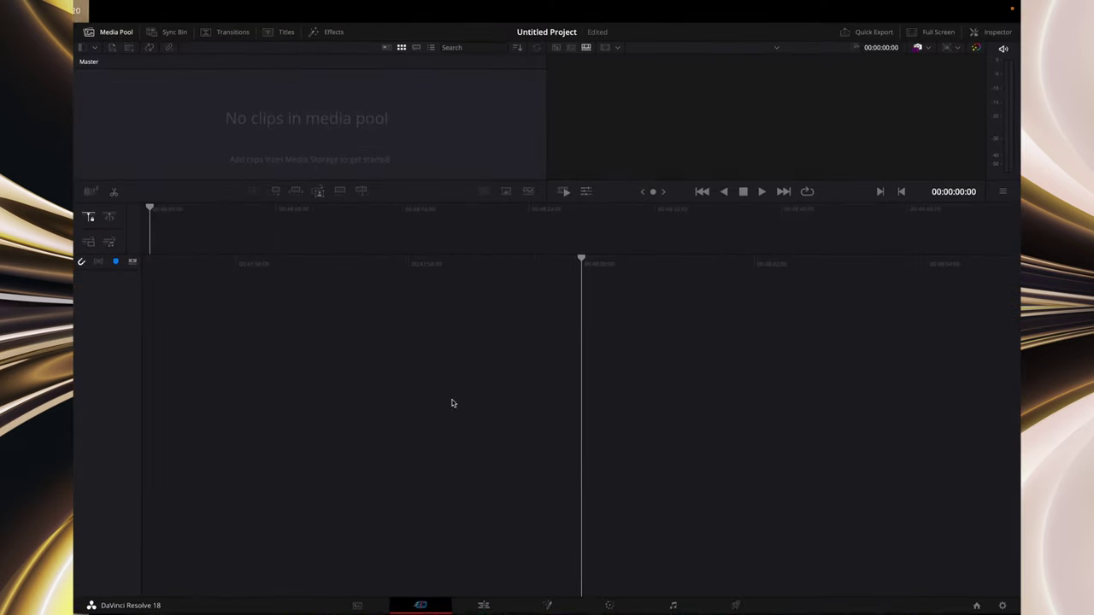
- View the Media page, then scroll around the Edit page's timeline
click(356, 604)
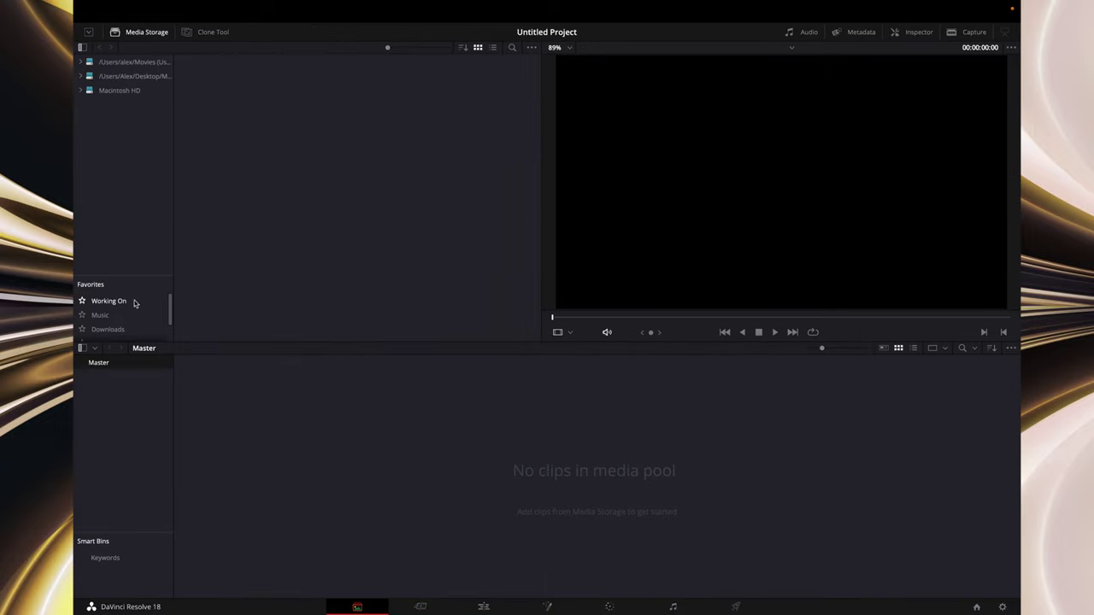
right_click(369, 610)
click(465, 610)
click(465, 610)
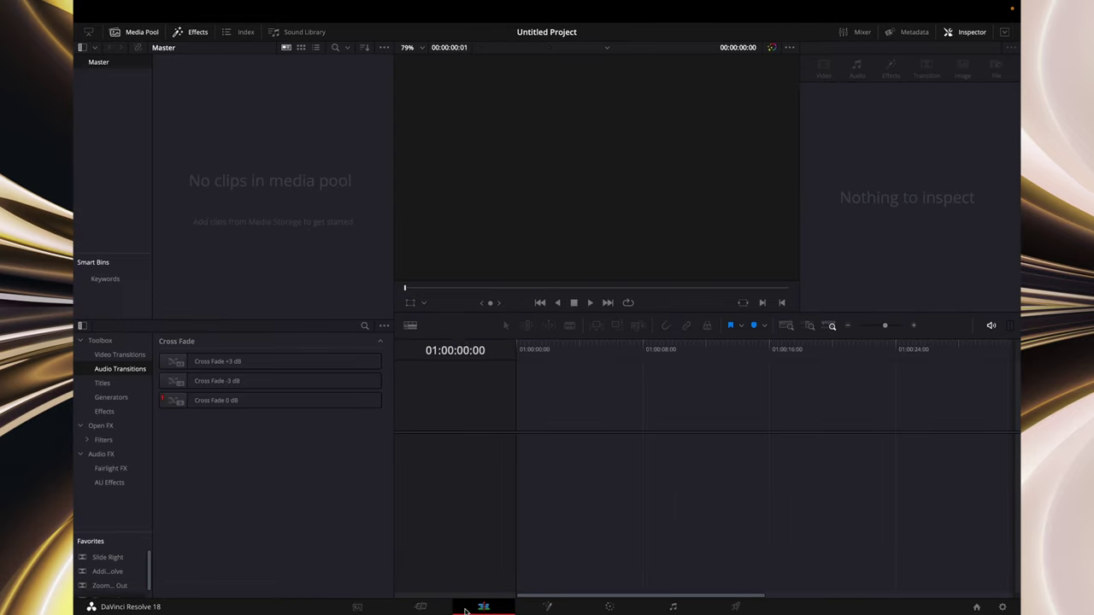
scroll(649, 370, right, 5)
scroll(649, 370, left, 5)
scroll(649, 371, right, 5)
scroll(636, 375, left, 4)
scroll(598, 410, right, 4)
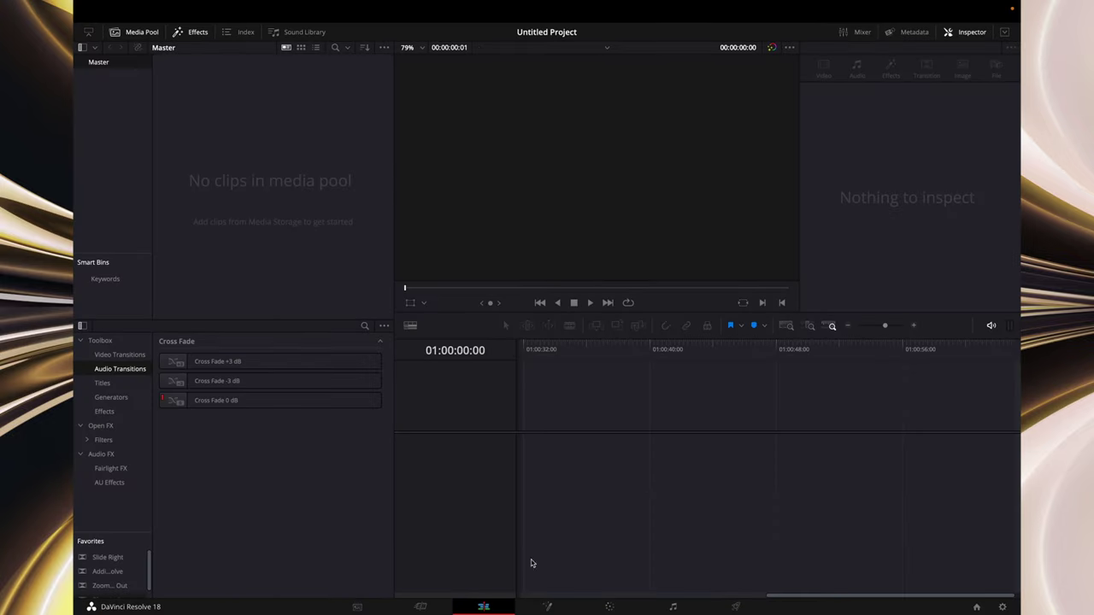
- Tour the Fusion, Color, Fairlight and Deliver pages, return to Edit, then close Resolve
click(547, 607)
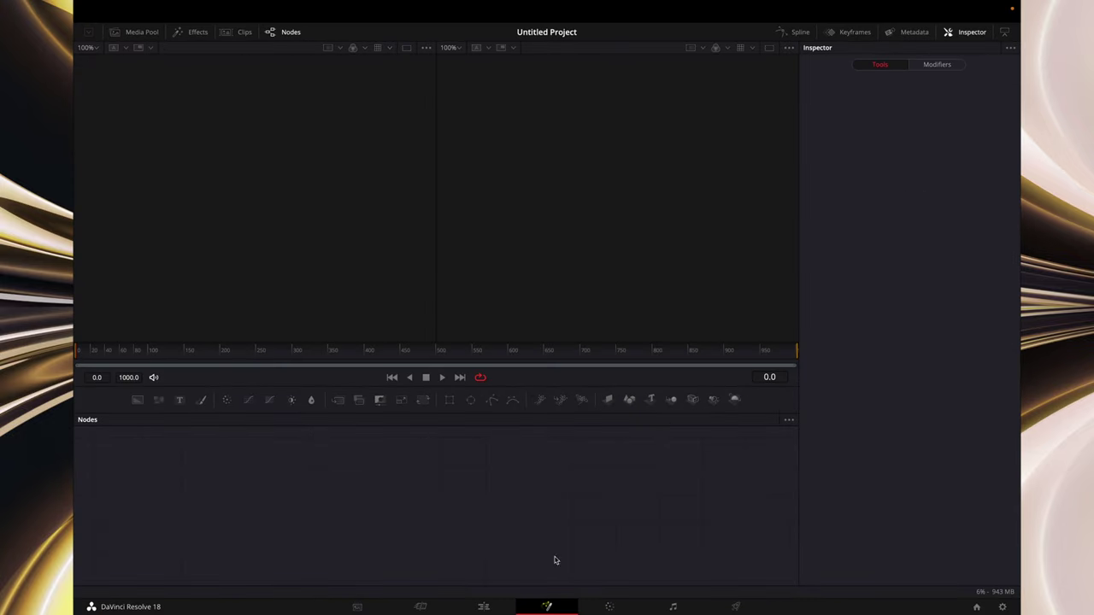
click(609, 606)
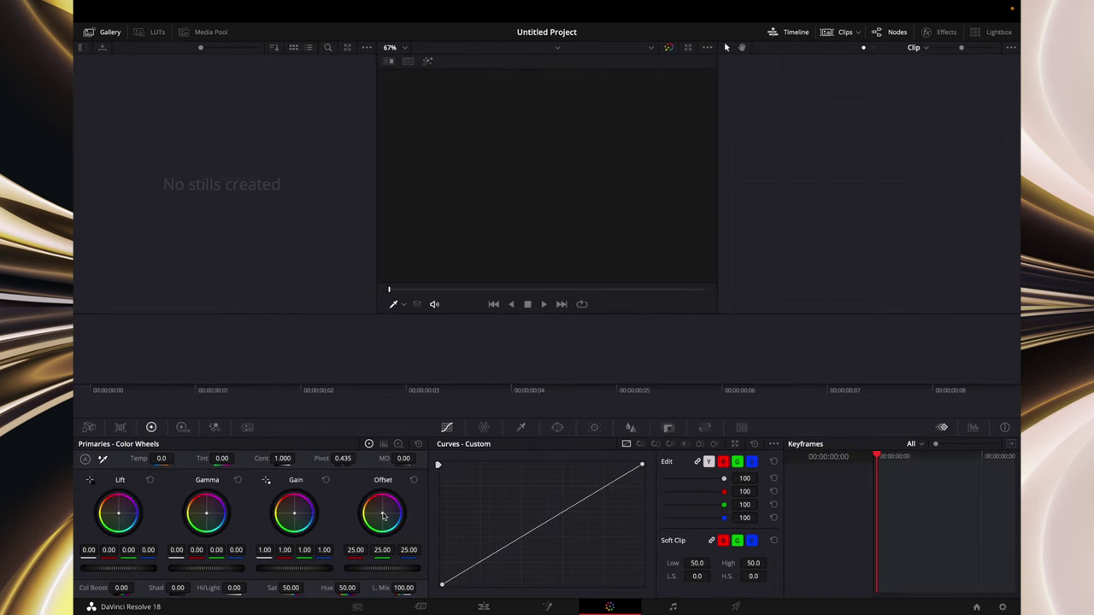
click(674, 606)
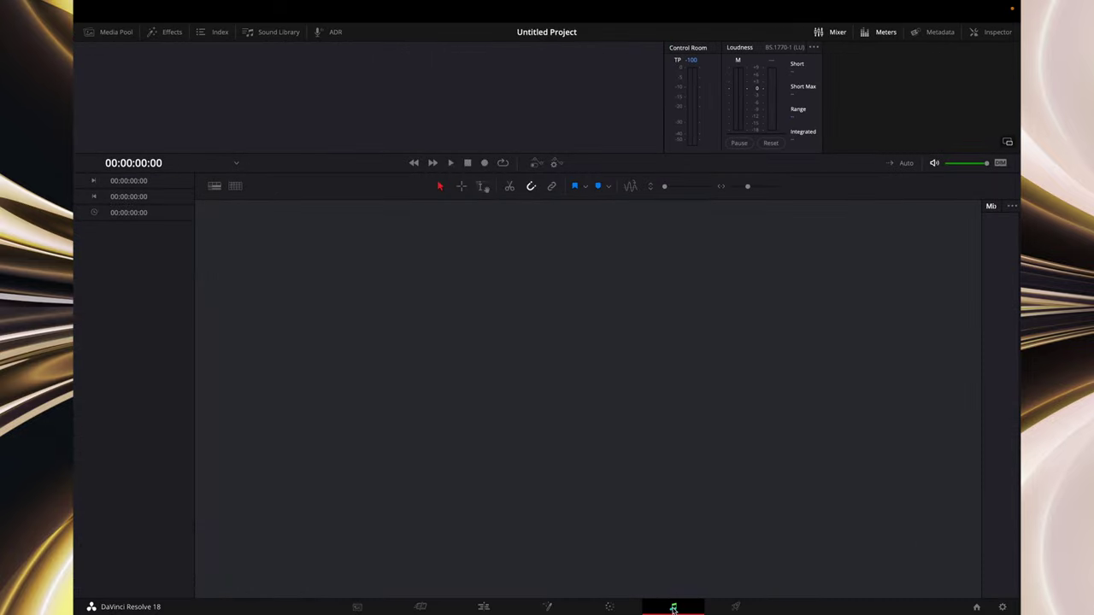
click(734, 607)
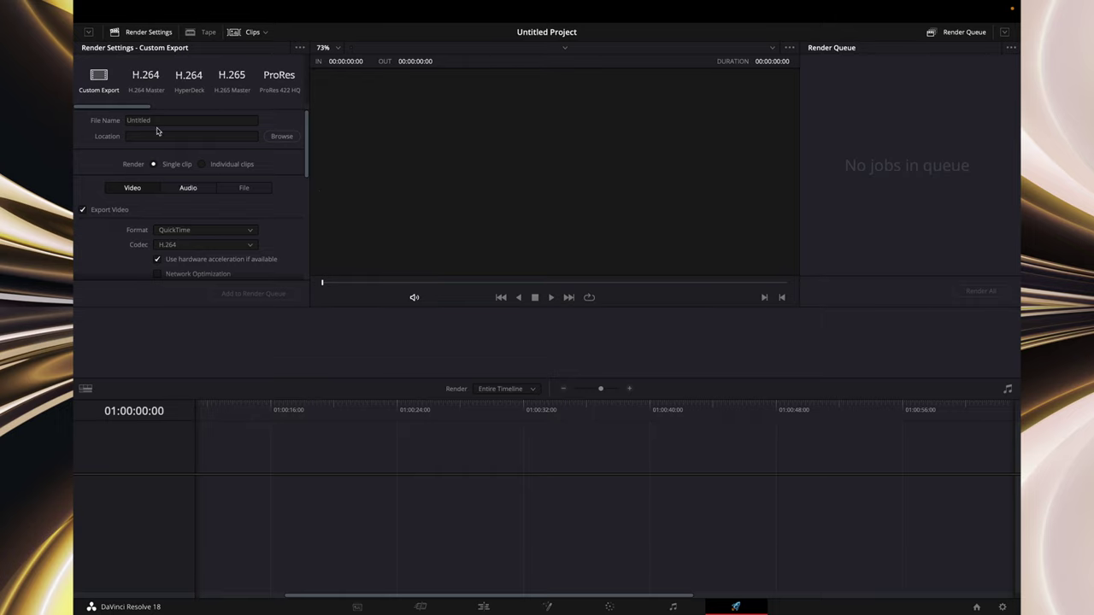
click(453, 608)
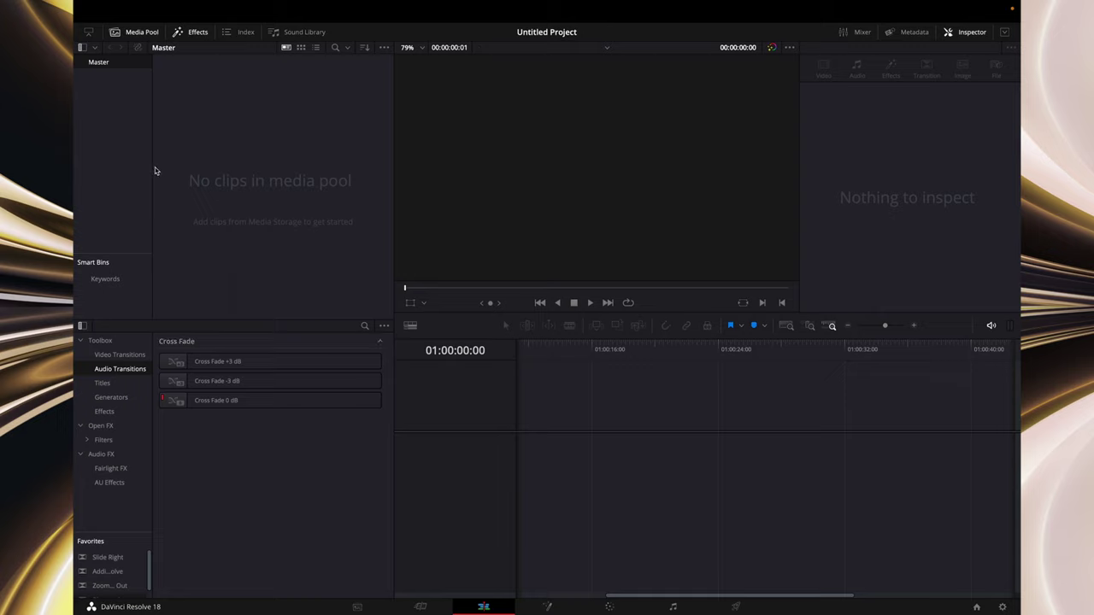
mouse_move(82, 4)
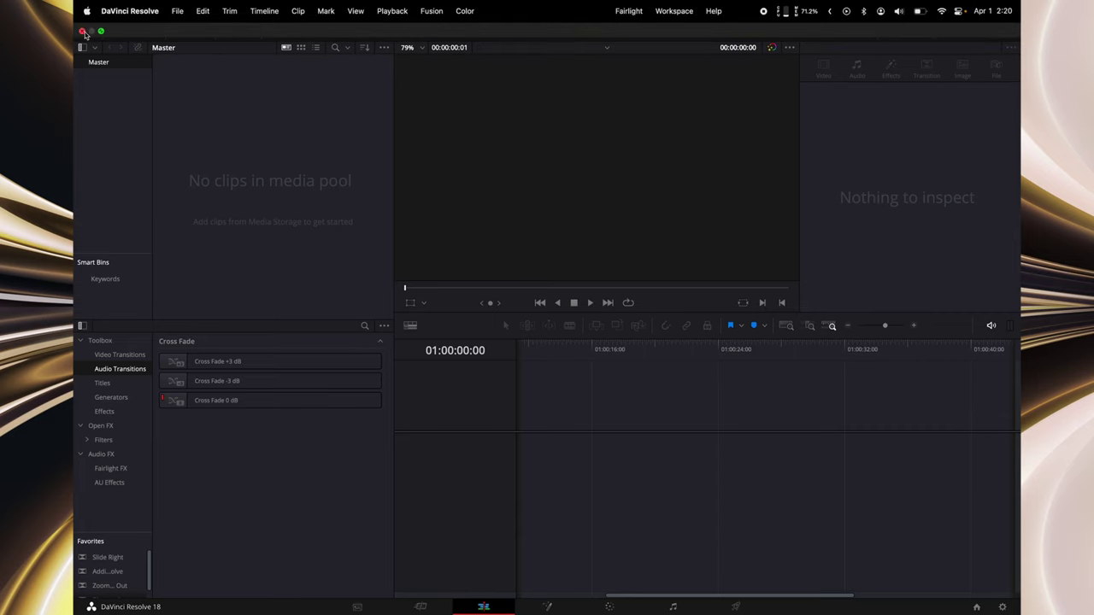
click(82, 32)
- Close the untitled Keynote presentation, deleting it without saving, and focus the desktop
click(728, 586)
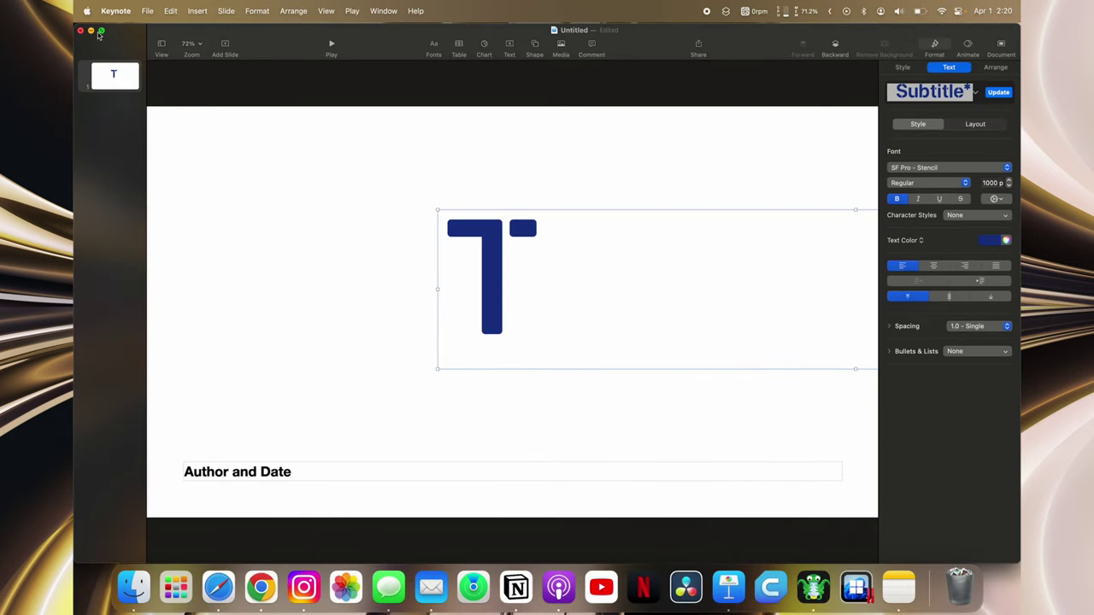
click(81, 31)
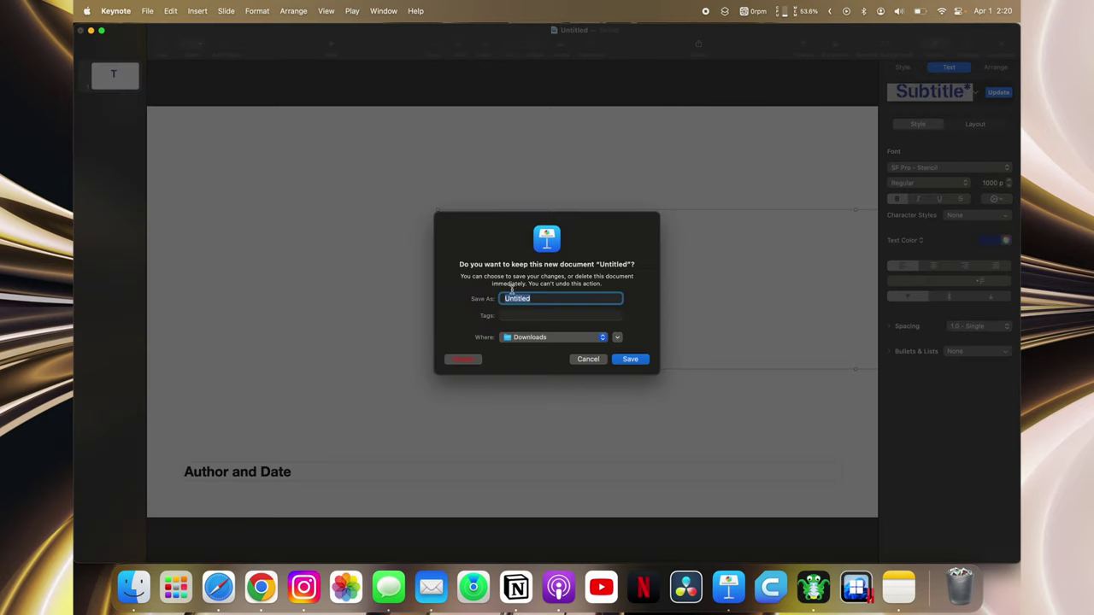
click(467, 356)
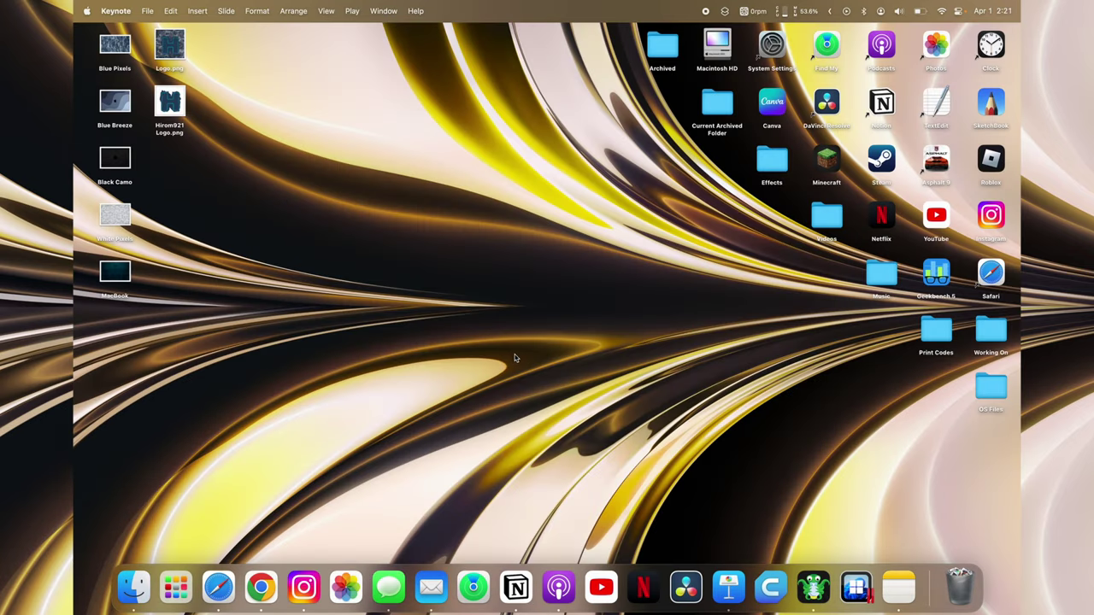
click(515, 357)
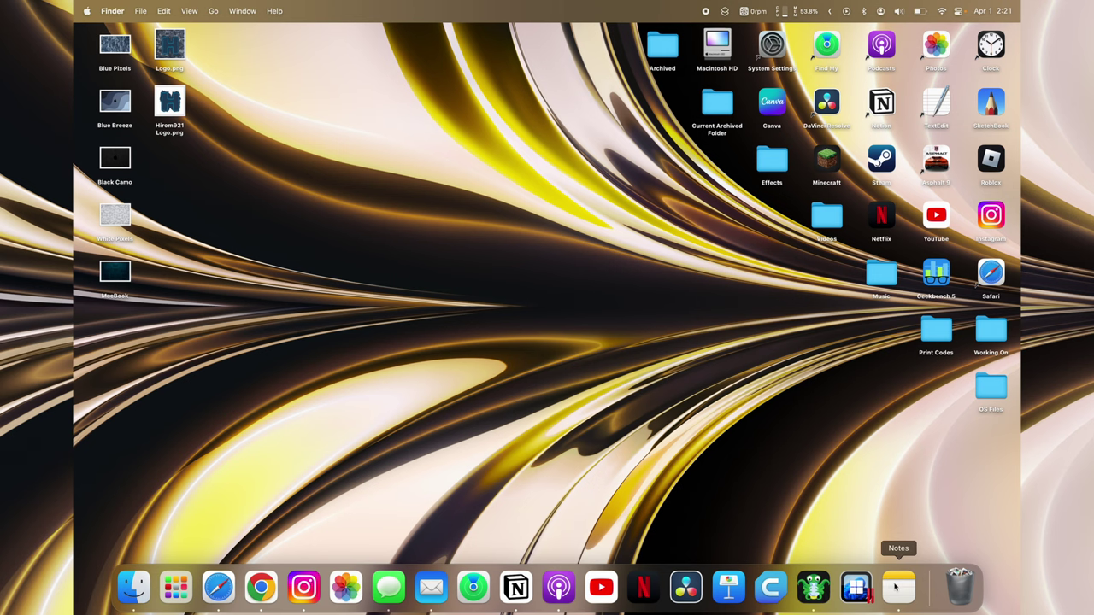
- Open UTM and repeatedly start the Windows 10 VM, dismissing the drive restore and external-drive errors
click(859, 586)
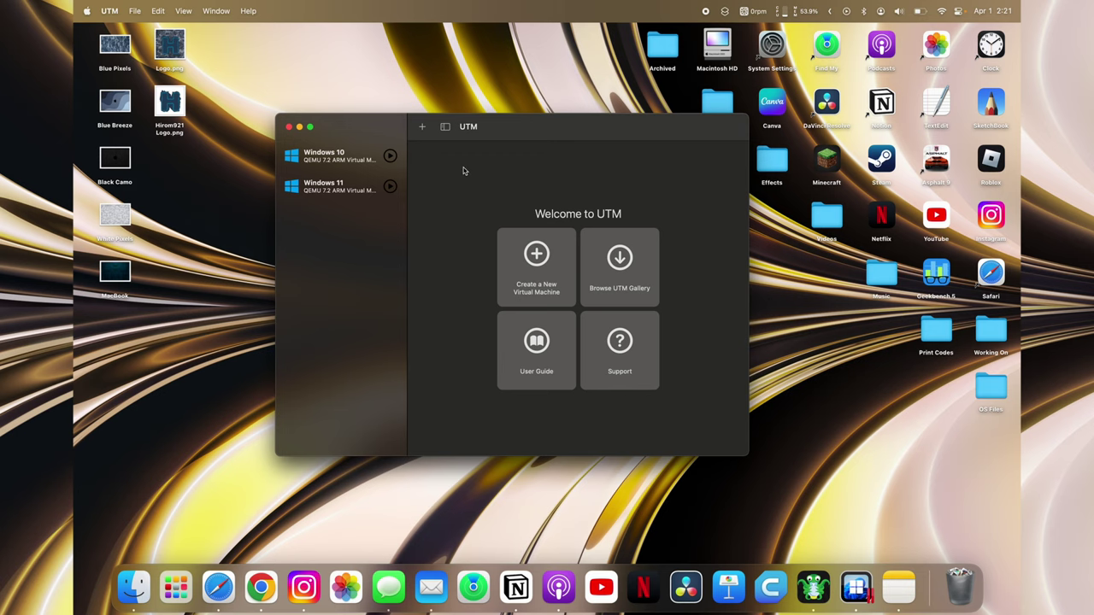
click(390, 156)
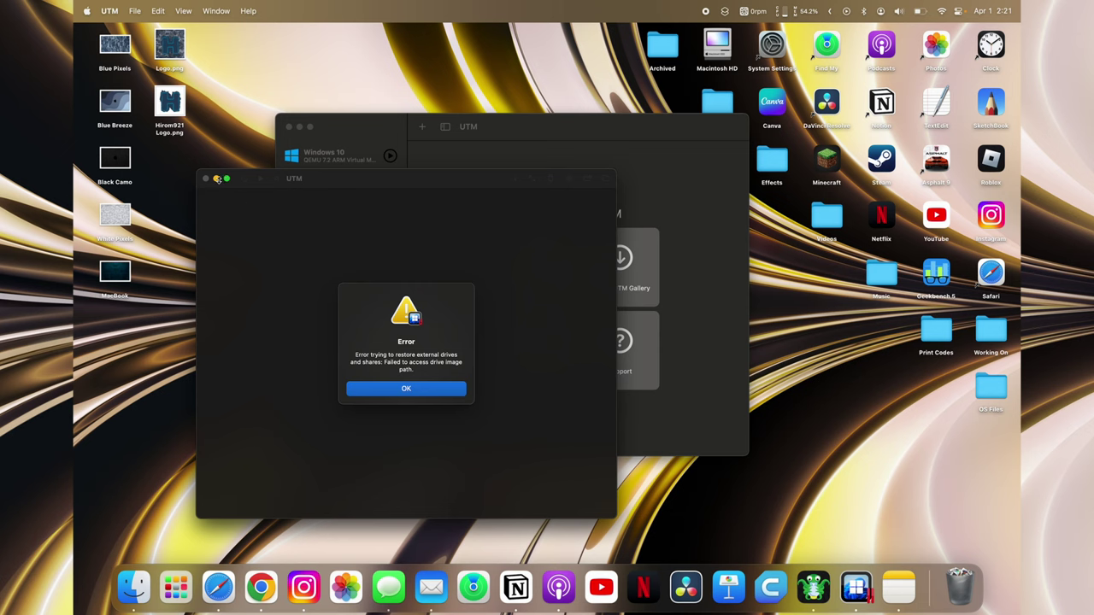
click(429, 391)
click(359, 156)
click(586, 221)
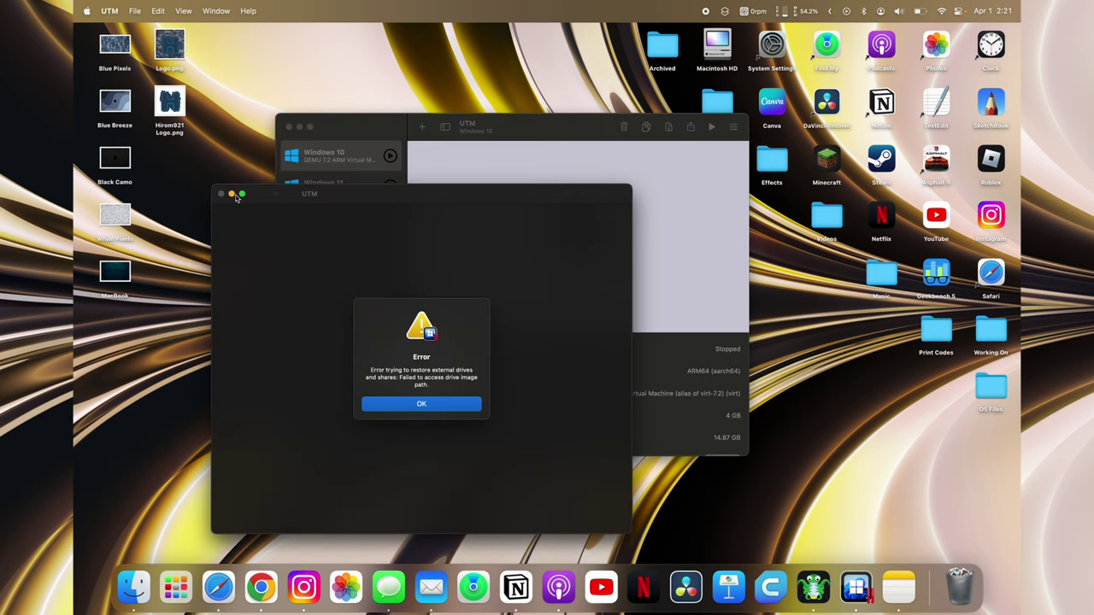
click(396, 408)
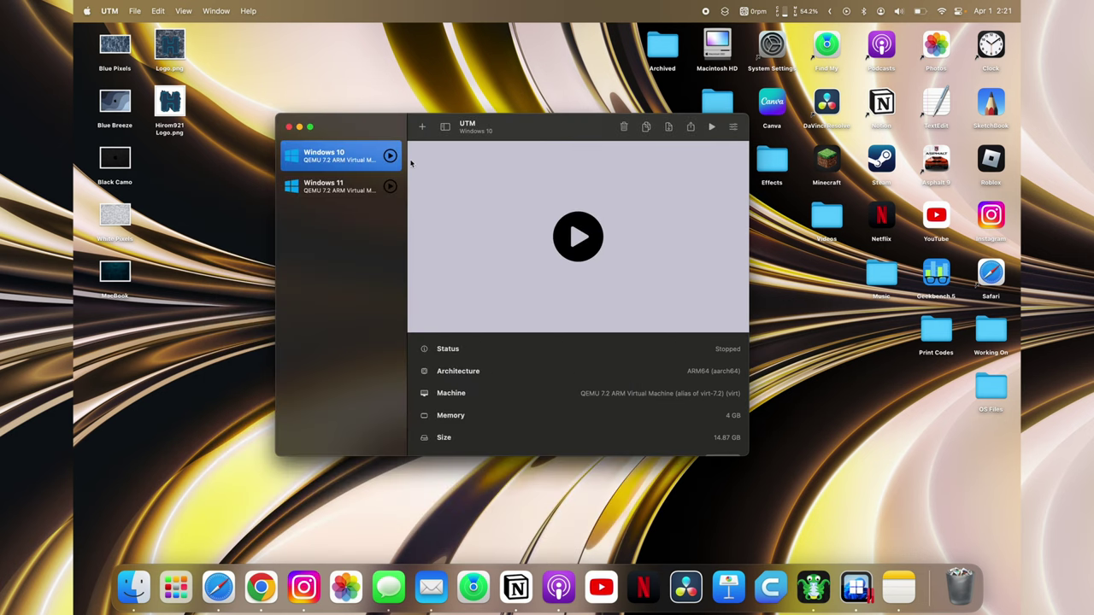
click(391, 186)
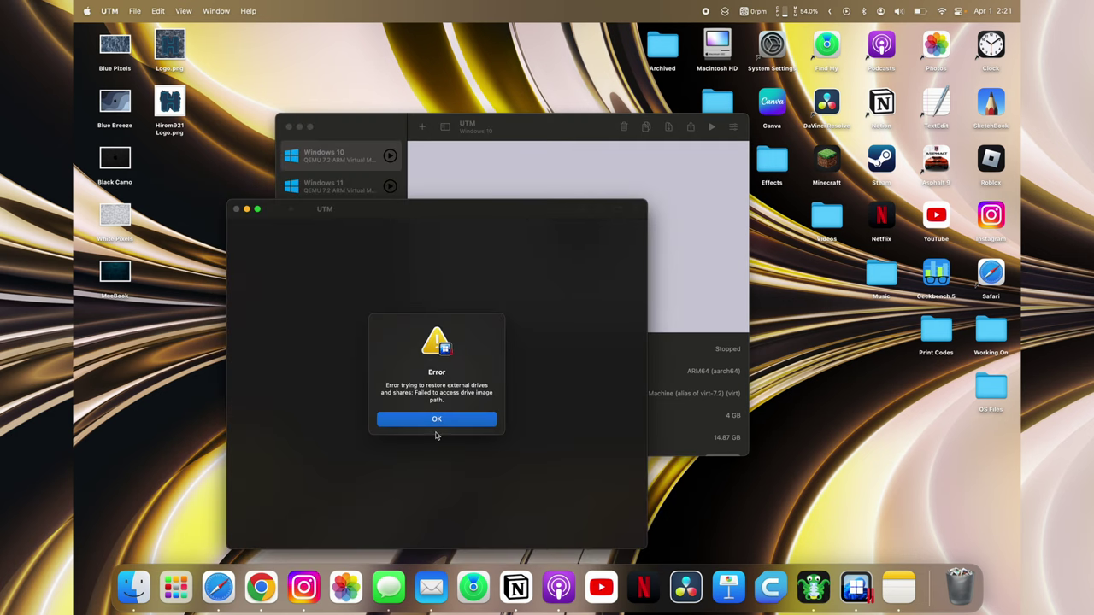
click(436, 419)
- Try starting the Windows 11 VM, dismiss its error, then close UTM
click(331, 190)
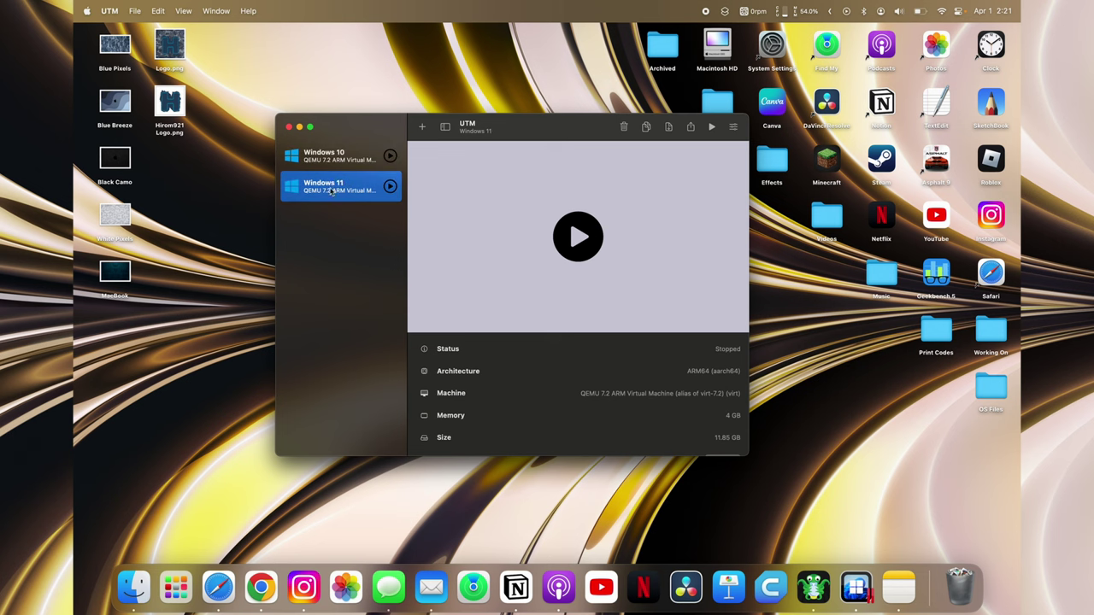
click(579, 232)
click(461, 251)
click(289, 127)
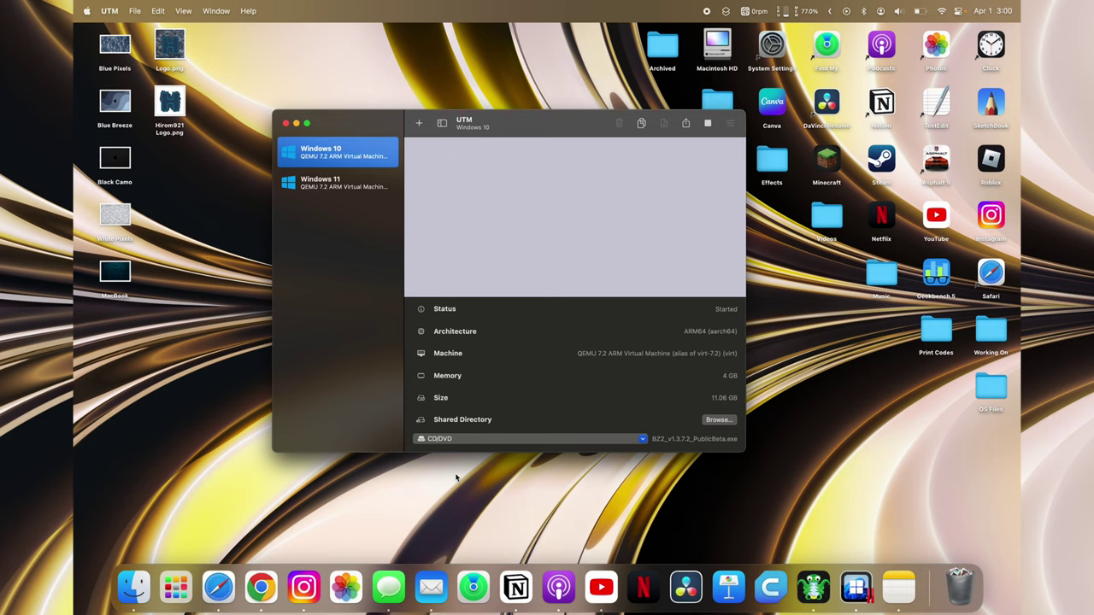
- Swipe into the full-screen Windows 10 VM, browse its Start menu, then exit to the Mac desktop
key(ctrl+Right)
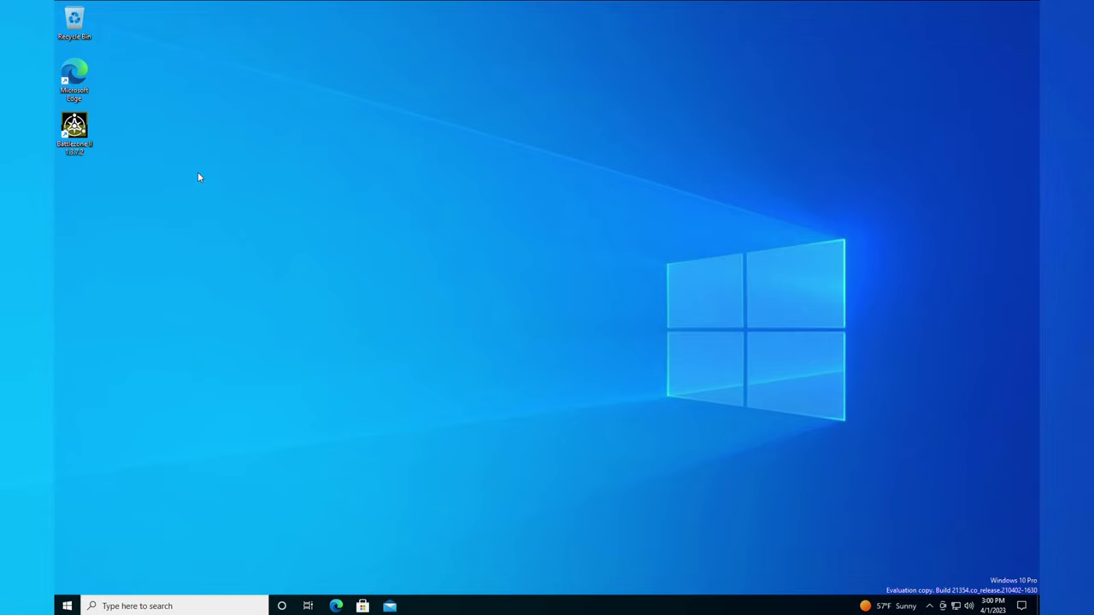
click(66, 606)
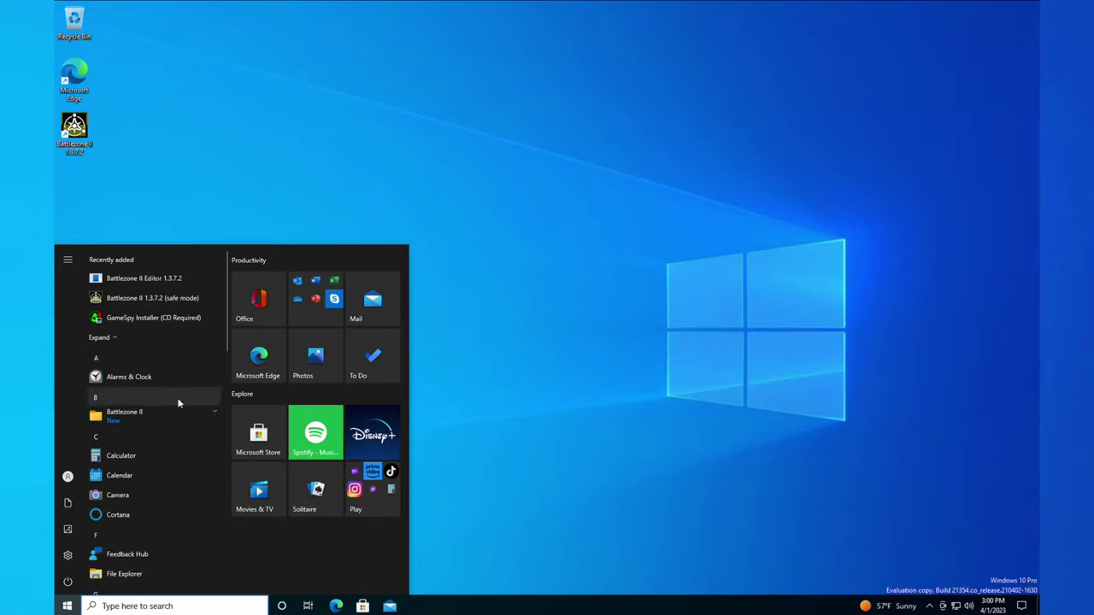
scroll(178, 403, down, 15)
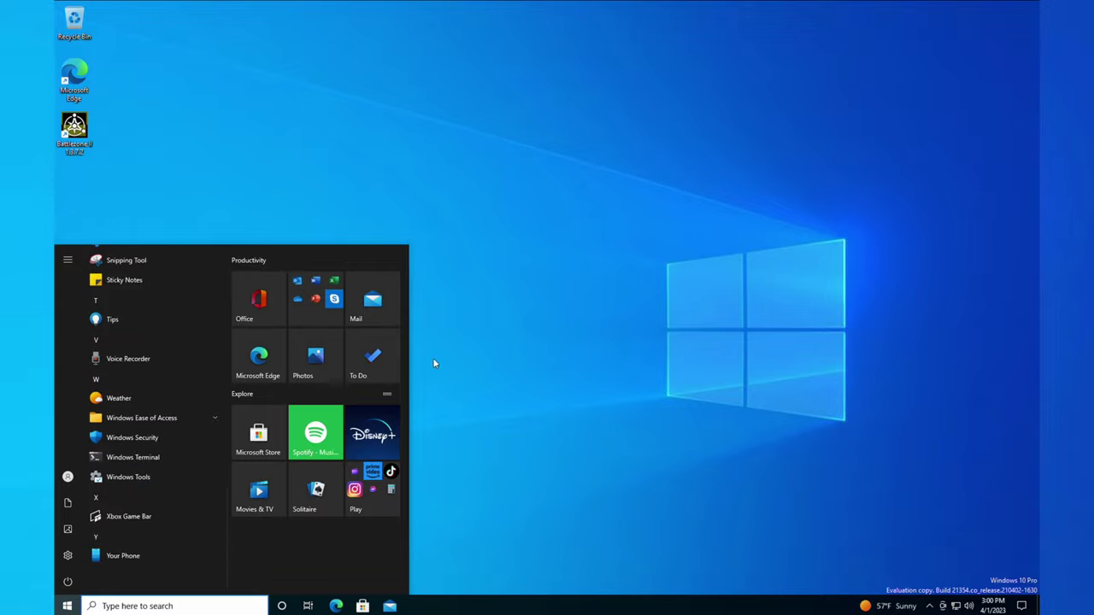
click(550, 348)
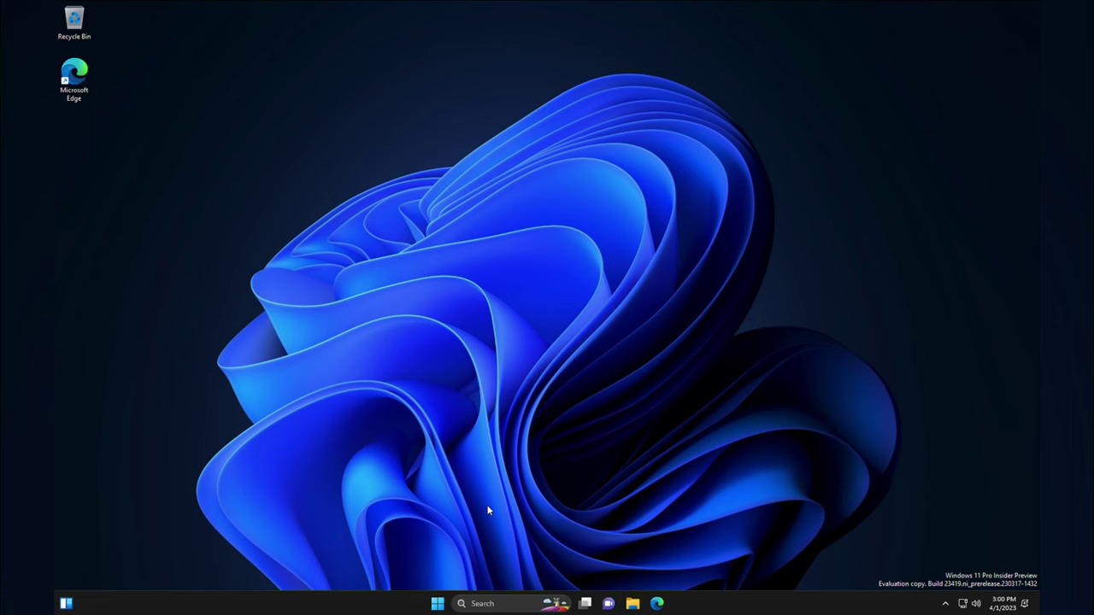
key(ctrl+Up)
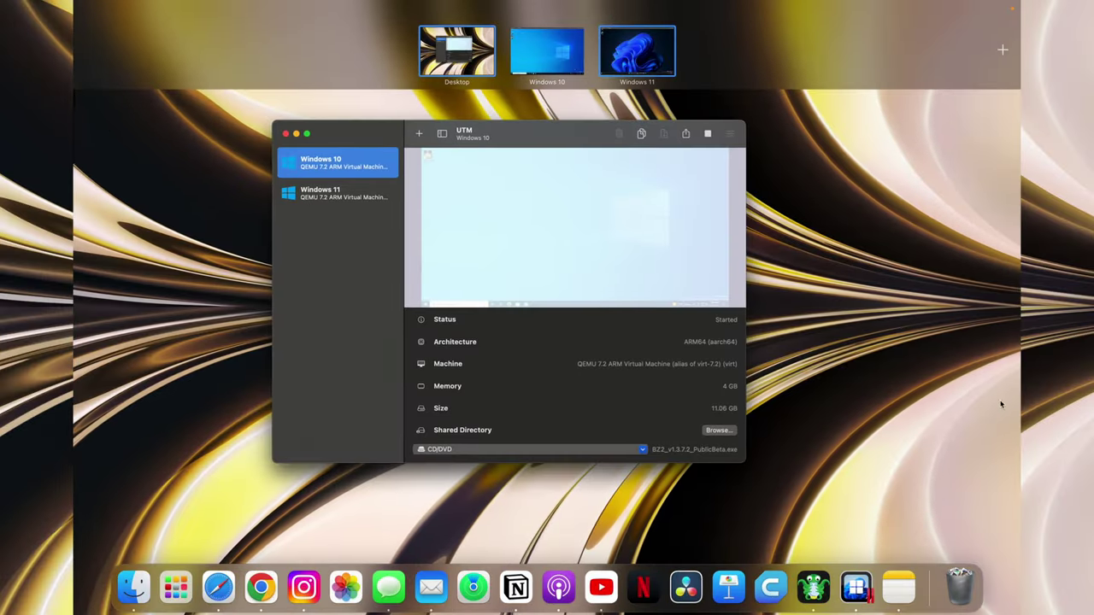
- Force-stop the running Windows 10 virtual machine
click(782, 433)
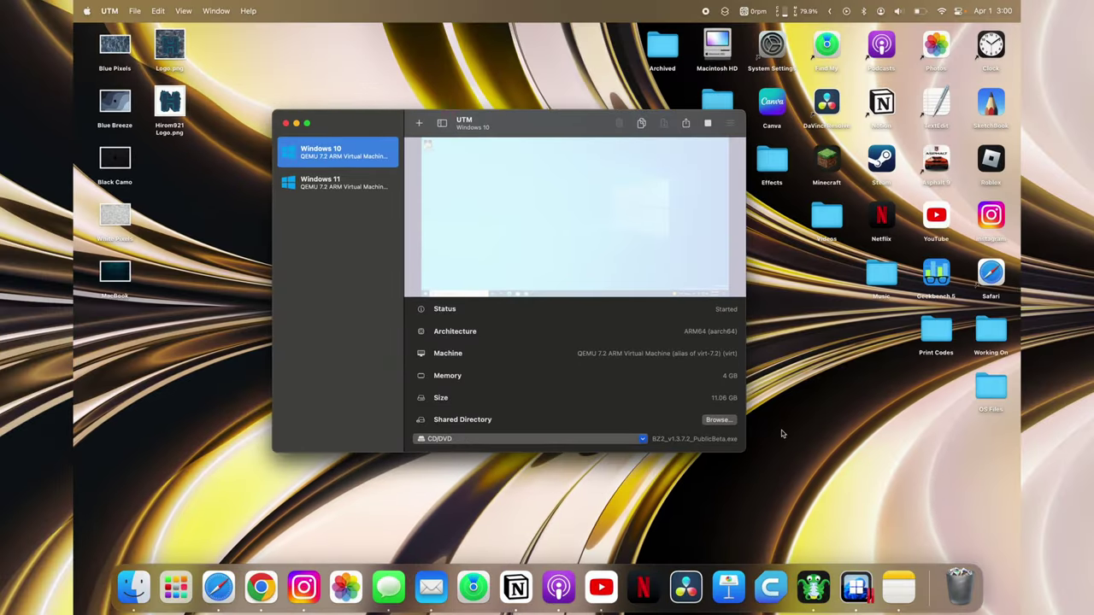
click(707, 124)
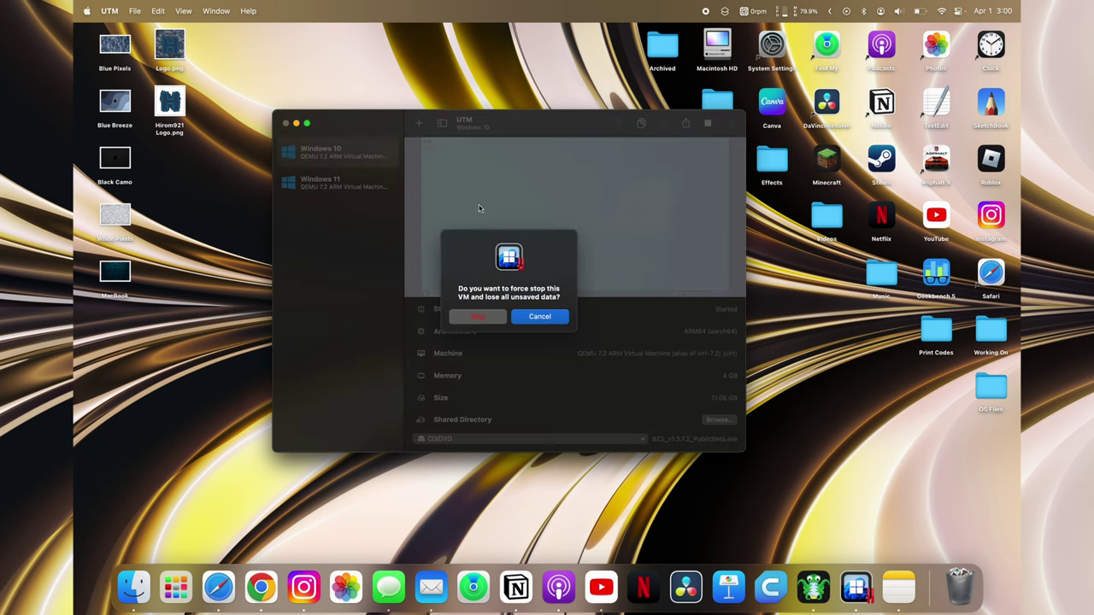
click(492, 317)
- Force-stop the Windows 11 virtual machine, then close UTM
key(Down)
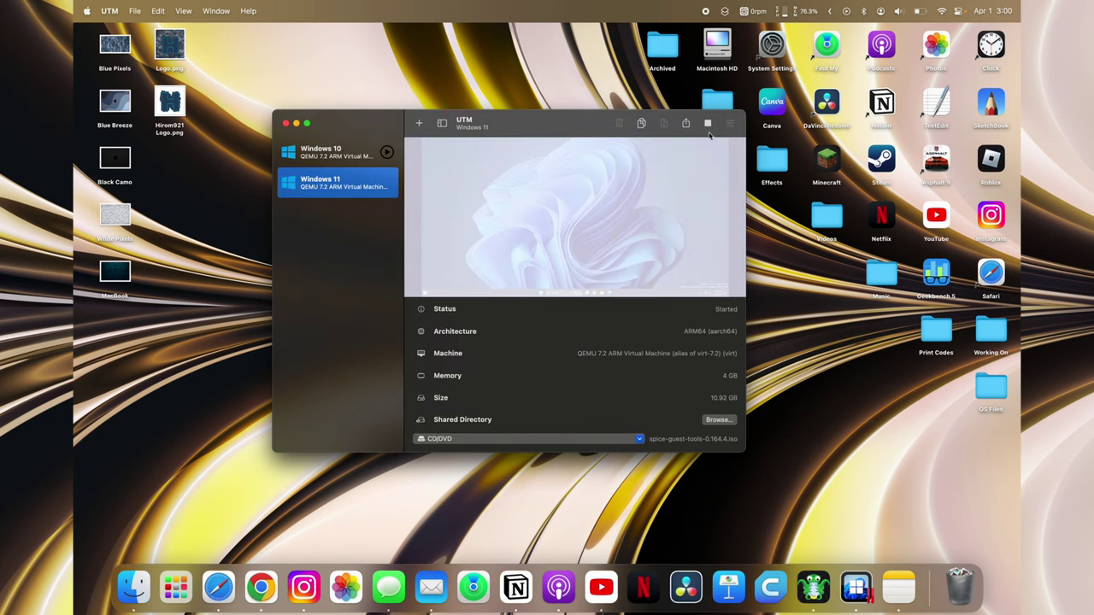
click(707, 124)
click(483, 317)
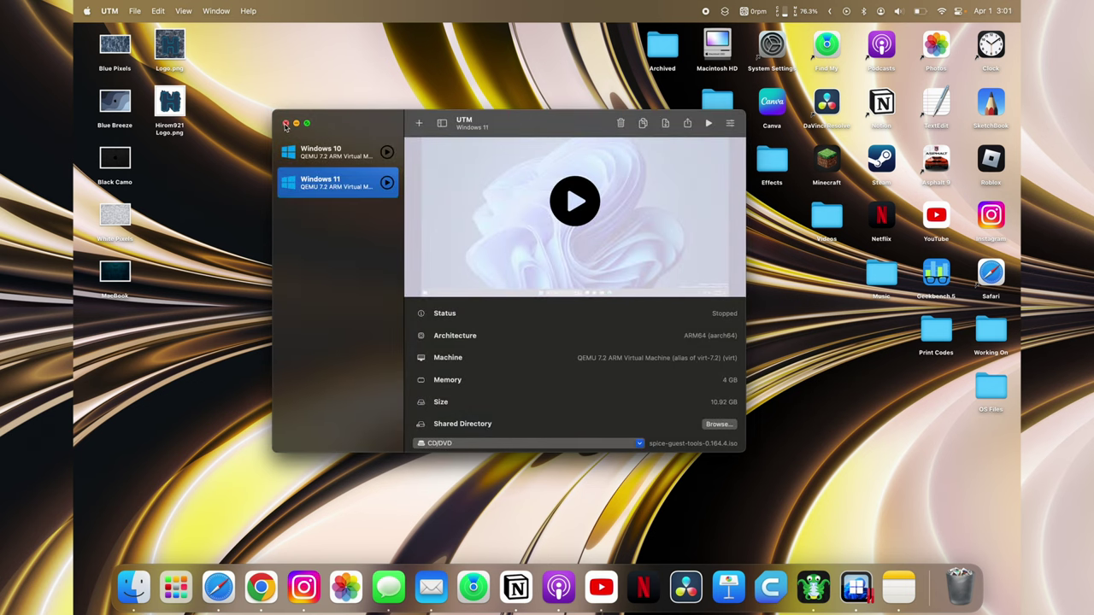
click(285, 124)
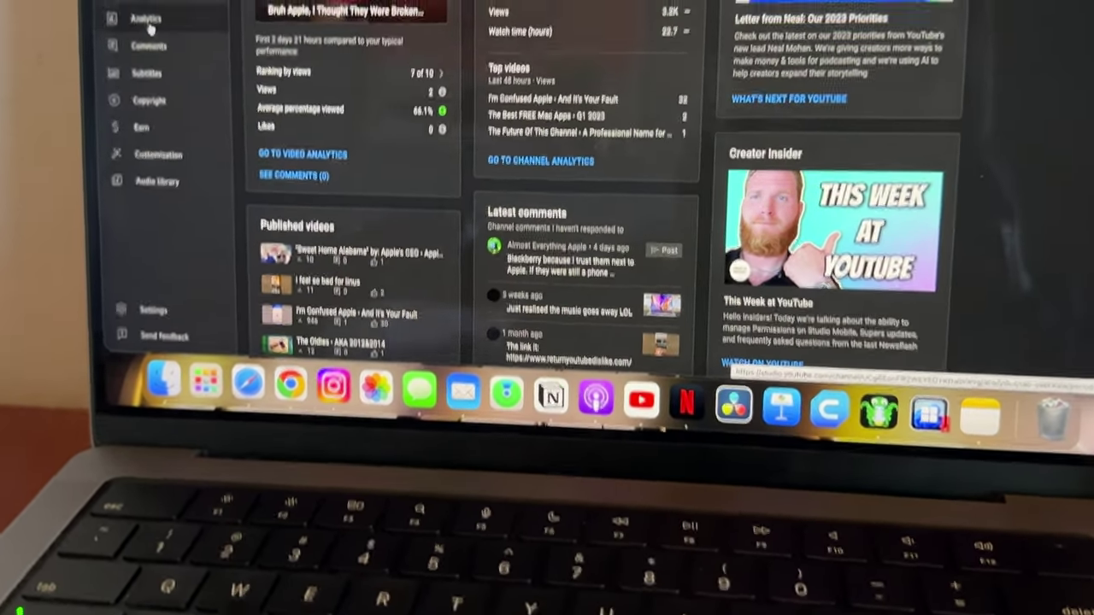
- Open channel Analytics and scroll through the views chart and the top content table
click(156, 14)
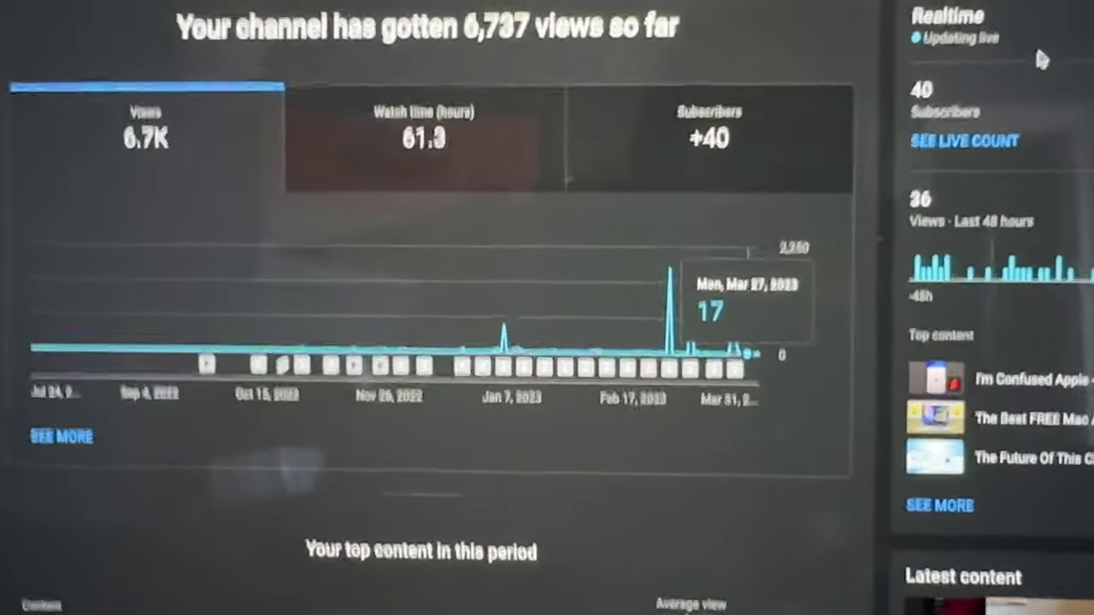
scroll(893, 167, down, 5)
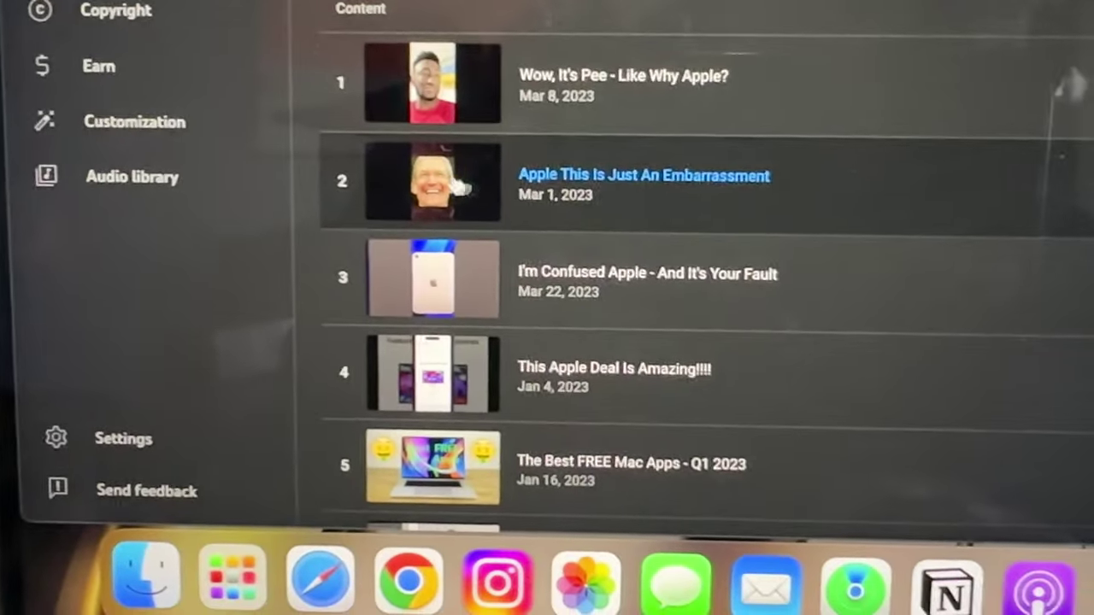
scroll(464, 175, down, 2)
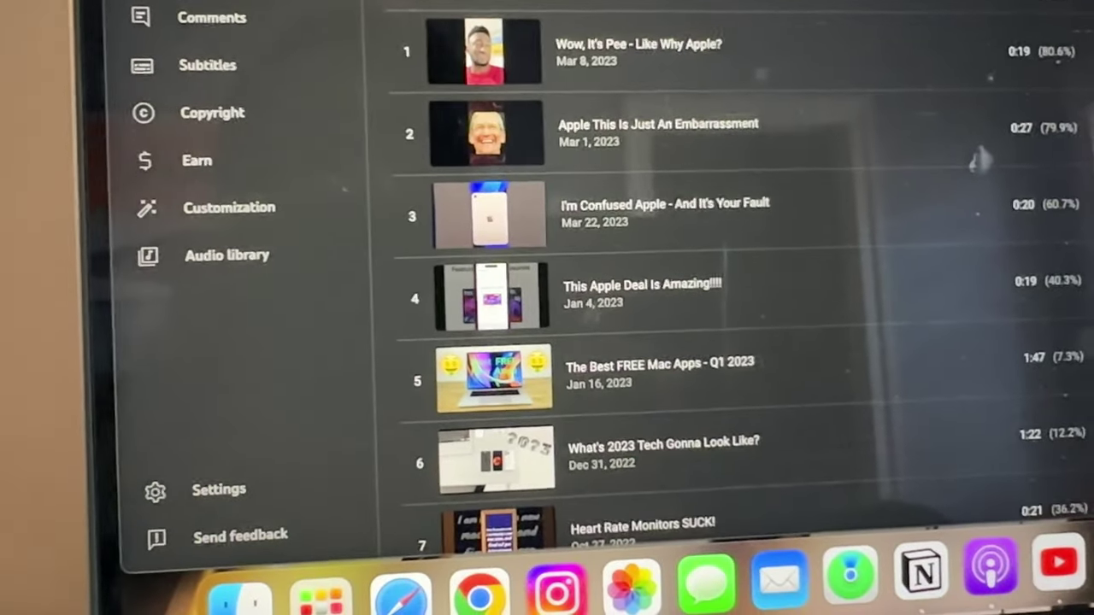
scroll(726, 299, up, 5)
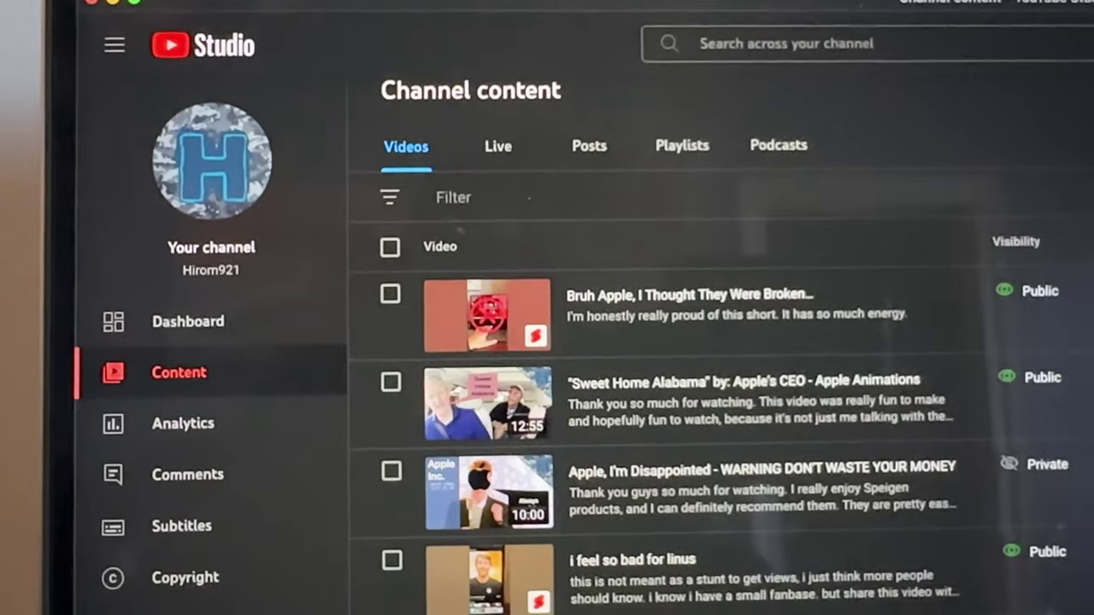
- Review the details of 'I'm Confused Apple - And It's Your Fault', return to Channel content, and close Studio
click(502, 611)
scroll(503, 611, down, 2)
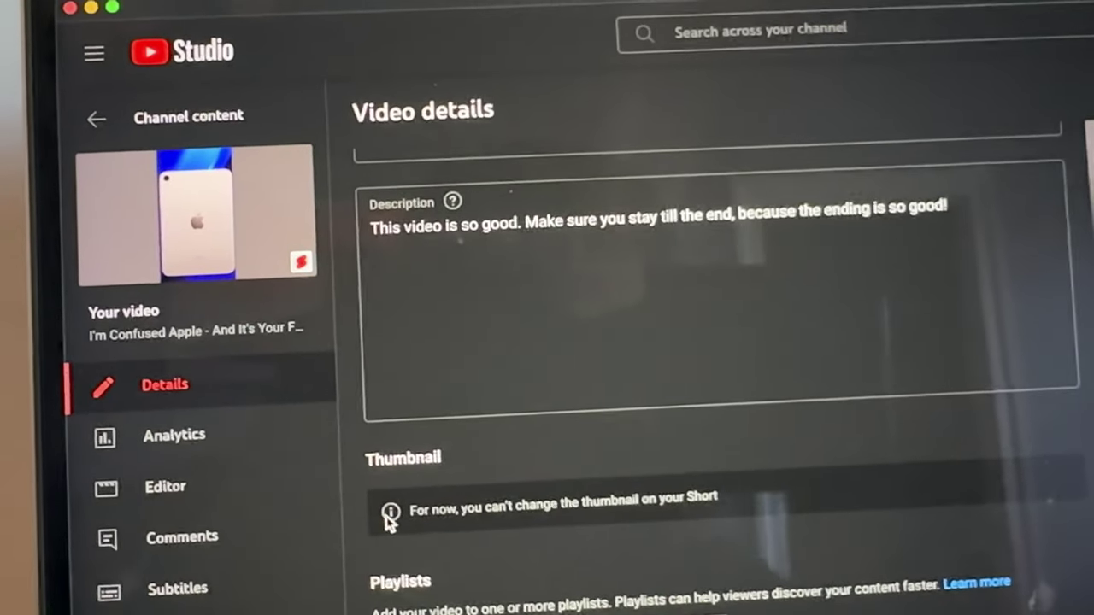
triple_click(389, 515)
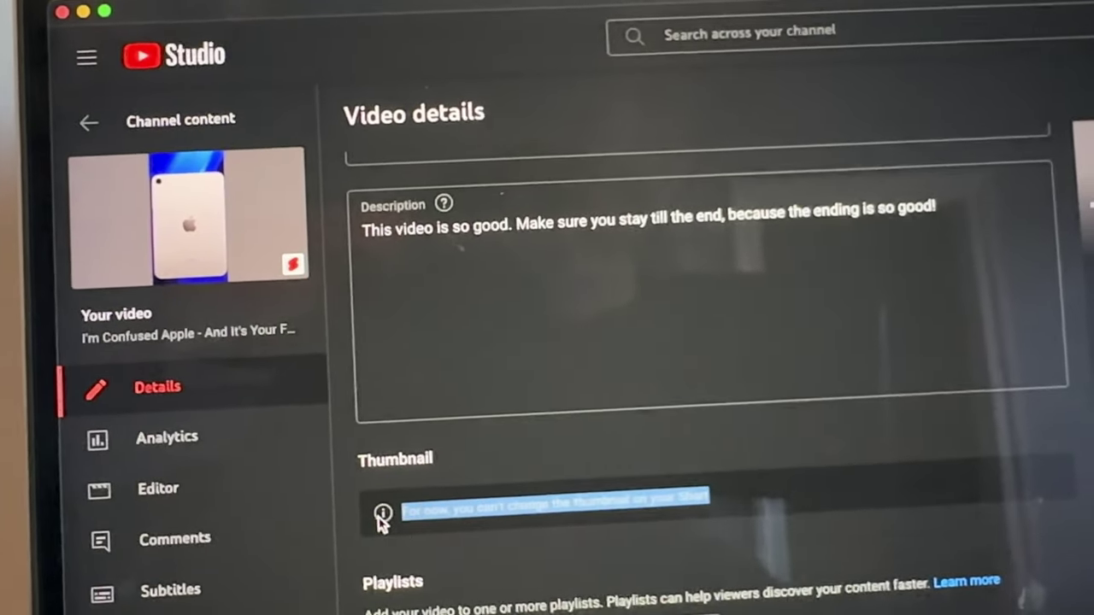
click(403, 527)
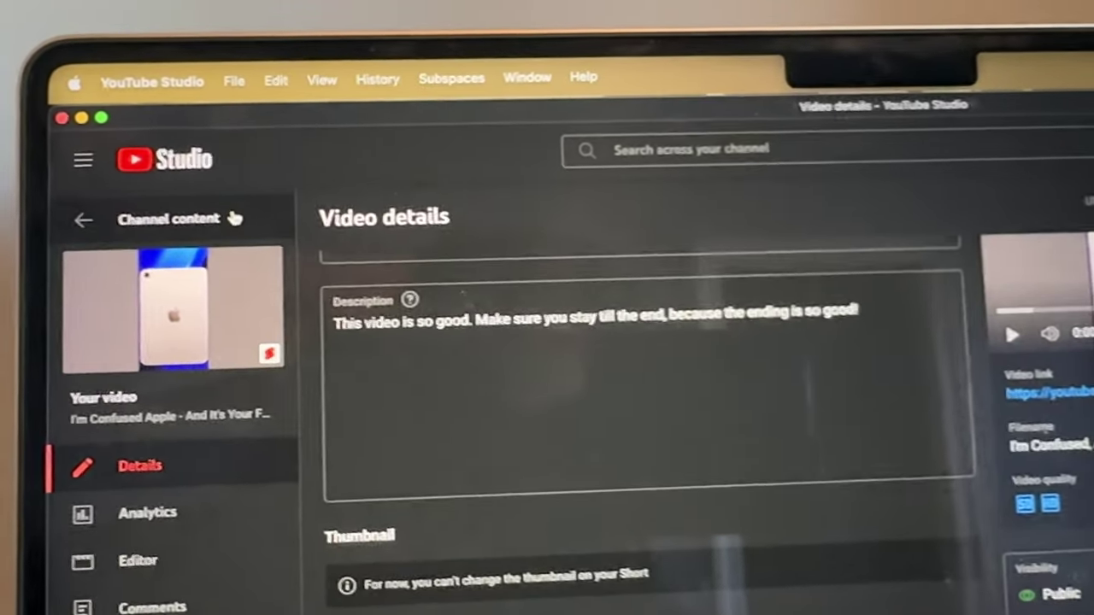
click(214, 182)
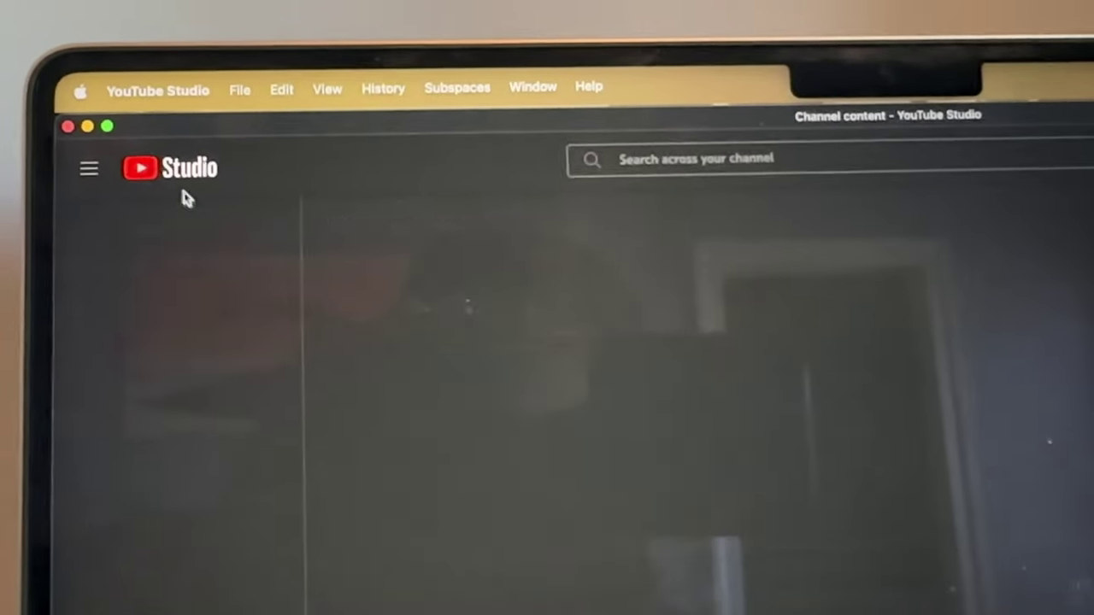
click(76, 135)
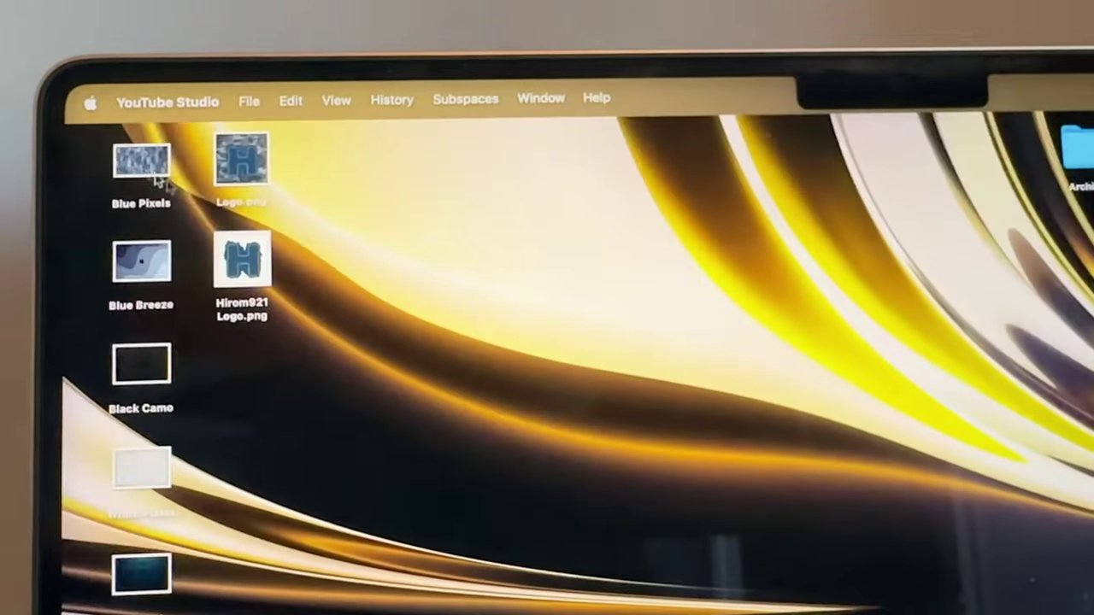